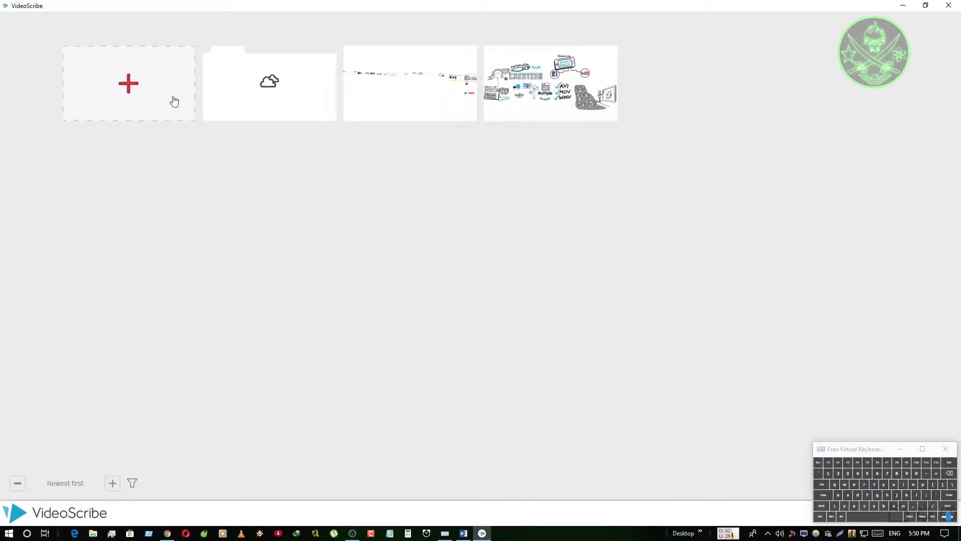
# Create a new scribe and add the cyan folded arrow from the Arrows image category.
pyautogui.click(144, 95)
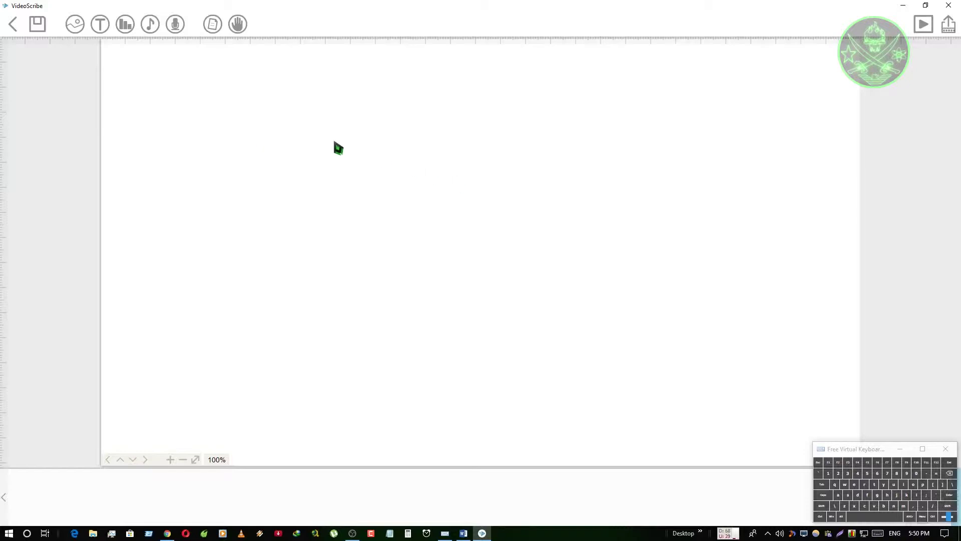
pyautogui.click(75, 25)
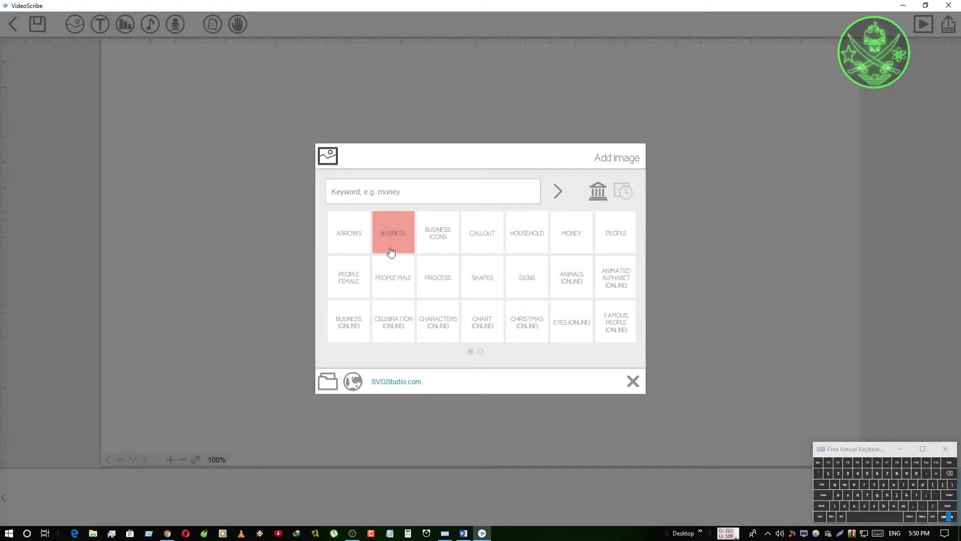
pyautogui.click(358, 244)
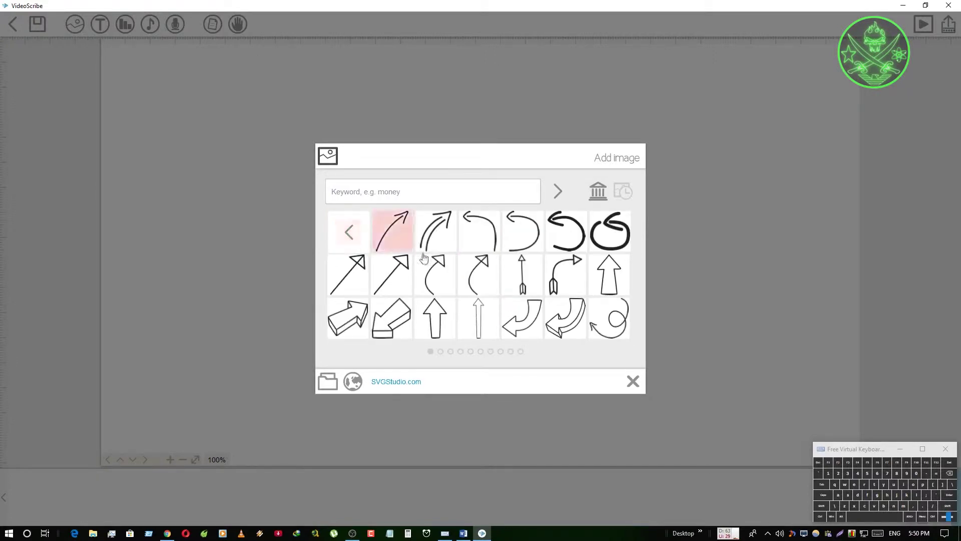
pyautogui.scroll(-5, 457, 277)
pyautogui.scroll(-3, 458, 277)
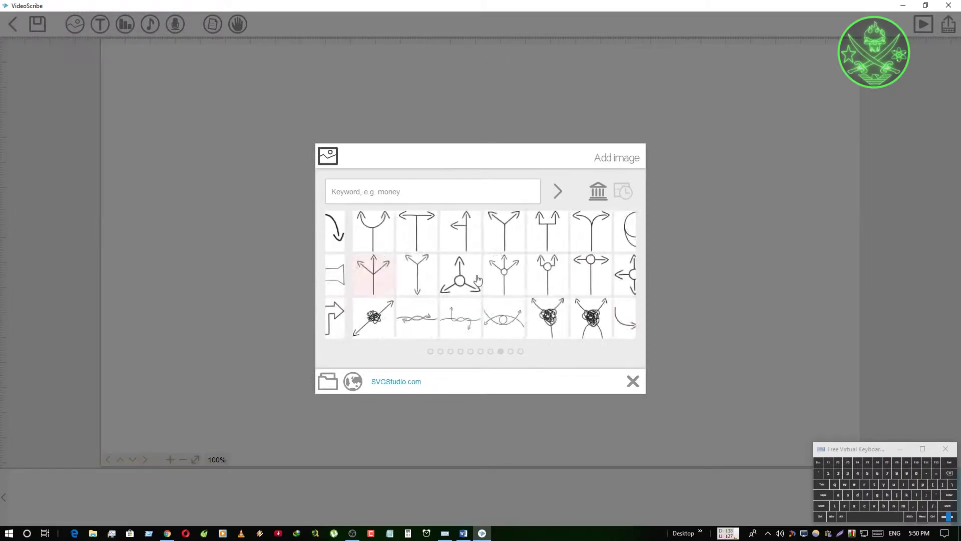
pyautogui.scroll(3, 475, 283)
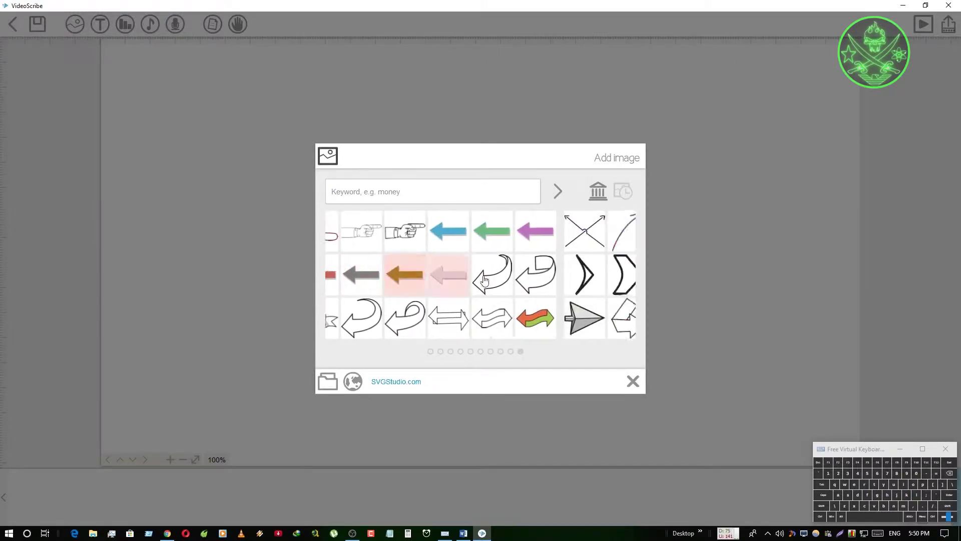
pyautogui.scroll(-2, 396, 275)
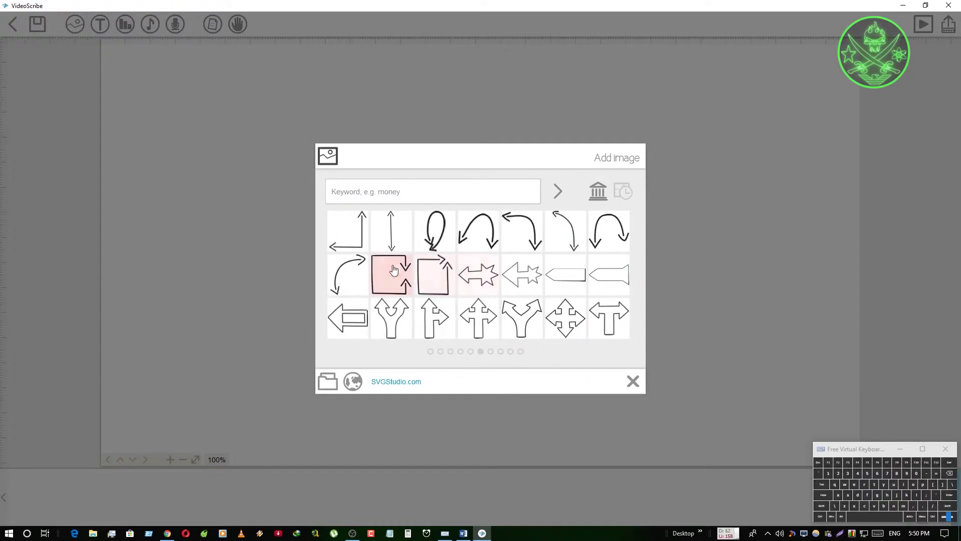
pyautogui.scroll(-1, 540, 294)
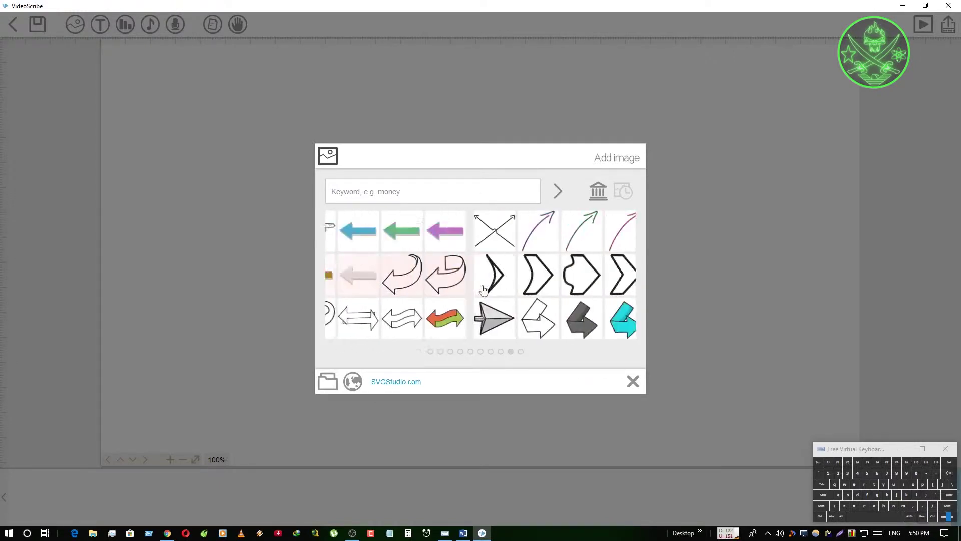
pyautogui.click(474, 322)
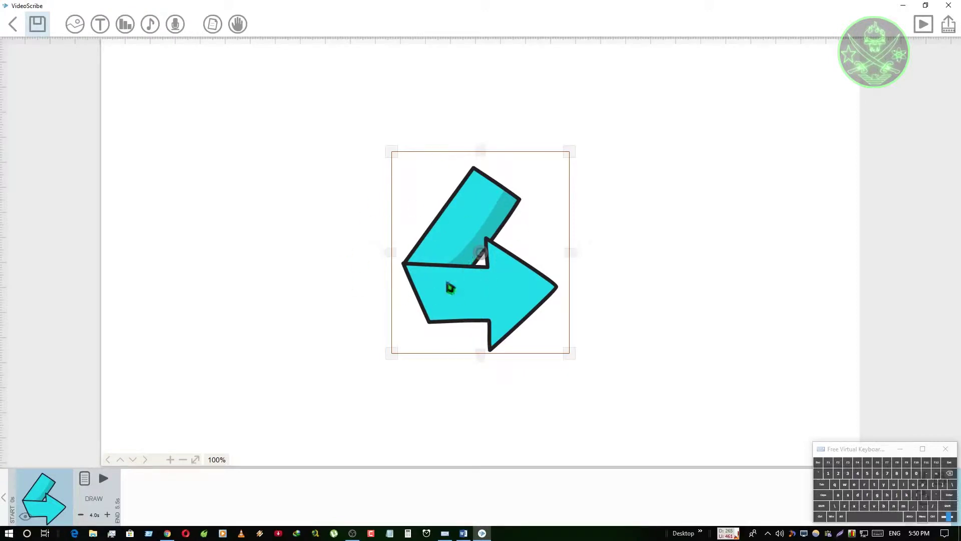
# Move the arrow toward the canvas's upper-left area, enlarge it slightly and stretch it to nearly twice its width.
pyautogui.moveTo(458, 284); pyautogui.dragTo(357, 242)
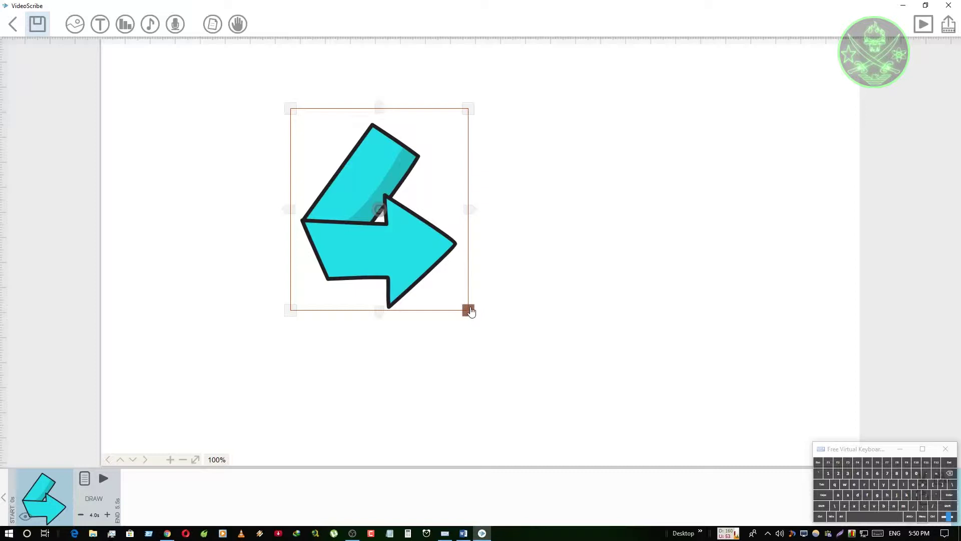
pyautogui.moveTo(461, 310); pyautogui.dragTo(488, 320)
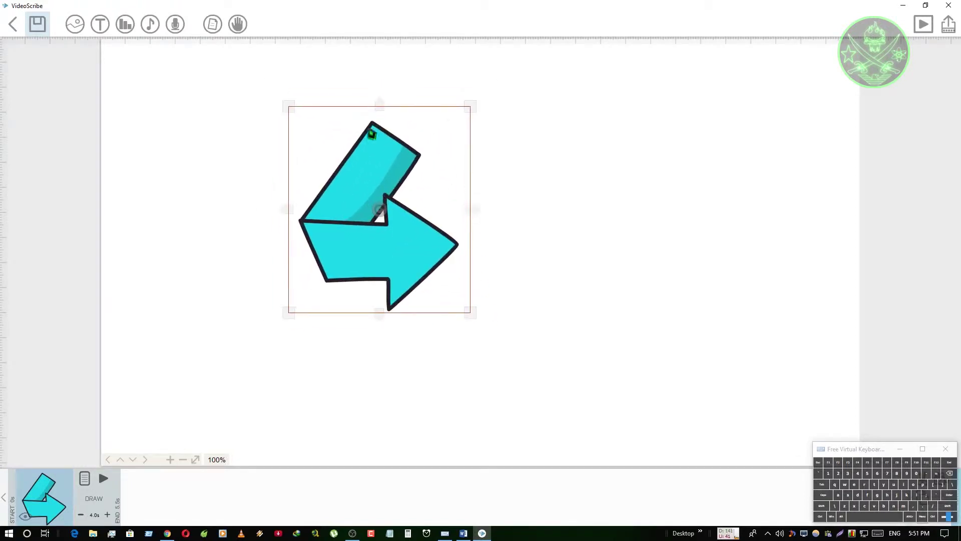
pyautogui.moveTo(472, 210); pyautogui.dragTo(554, 230)
pyautogui.moveTo(380, 101)
pyautogui.mouseDown()
pyautogui.moveTo(380, 67)
pyautogui.moveTo(382, 136)
pyautogui.moveTo(381, 106)
pyautogui.mouseUp()
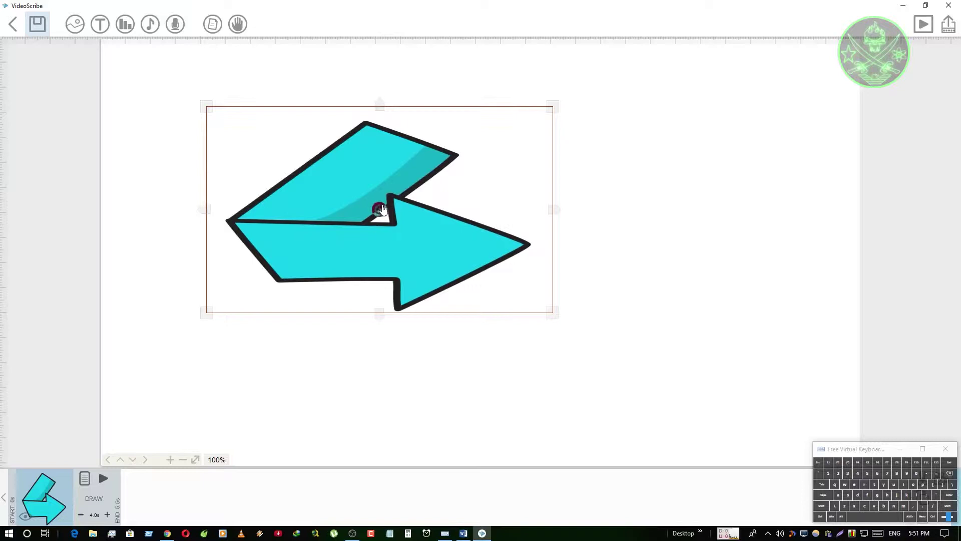
# Rotate the arrow to about -179° and reposition it in the upper middle of the canvas.
pyautogui.moveTo(381, 209); pyautogui.dragTo(327, 215)
pyautogui.moveTo(335, 182); pyautogui.dragTo(379, 184)
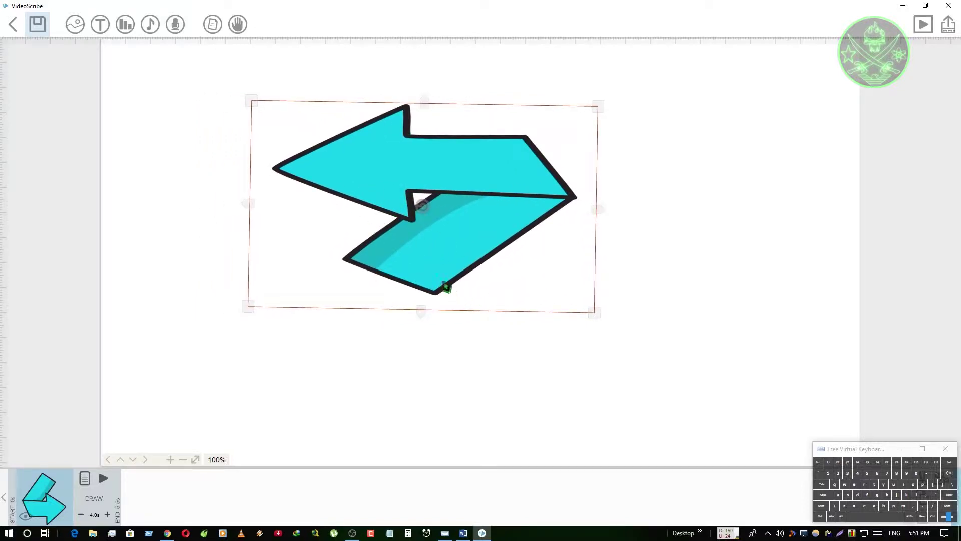
pyautogui.moveTo(395, 184)
pyautogui.mouseDown()
pyautogui.moveTo(356, 189)
pyautogui.moveTo(392, 197)
pyautogui.mouseUp()
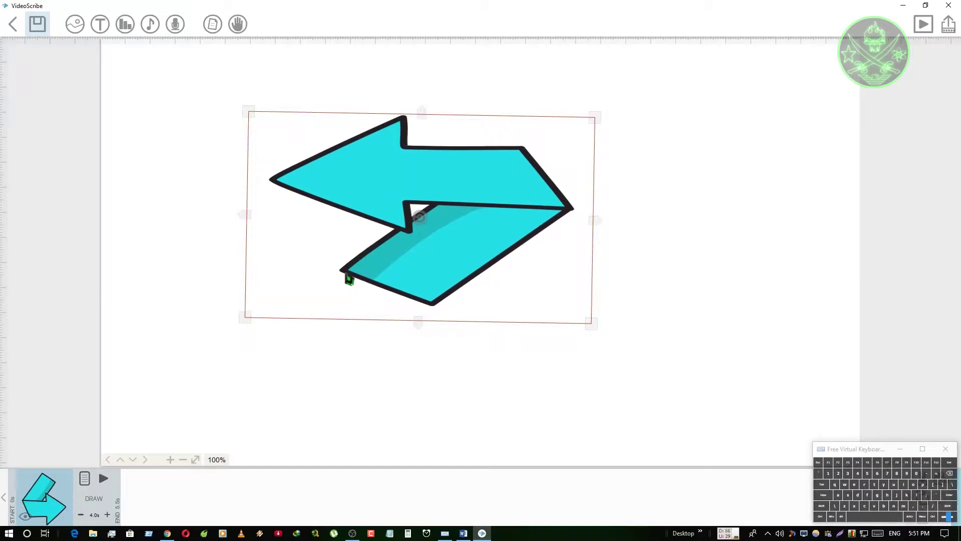
# Preview the arrow's animation and try an animate time of 1 second in its image properties.
pyautogui.click(103, 478)
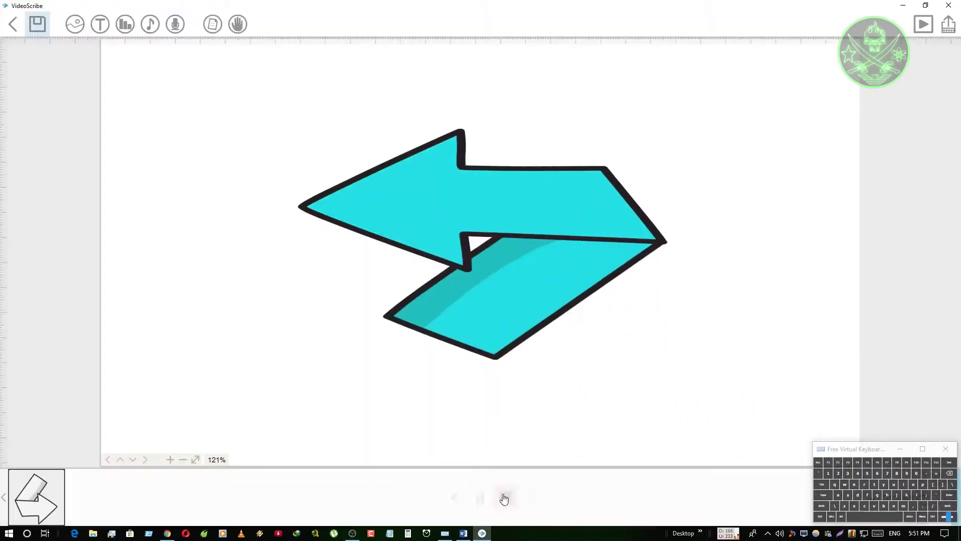
pyautogui.doubleClick(404, 328)
pyautogui.click(408, 329)
pyautogui.click(516, 304)
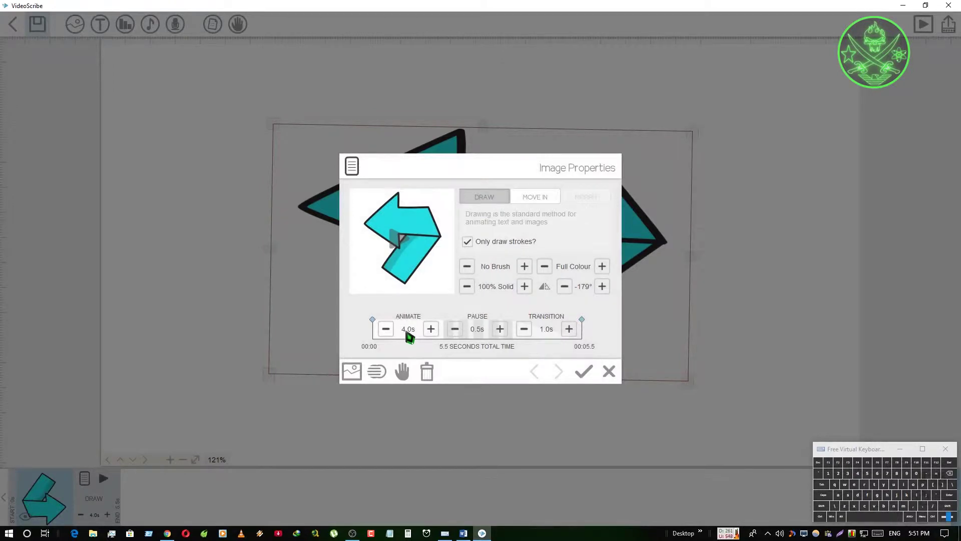
pyautogui.click(408, 329)
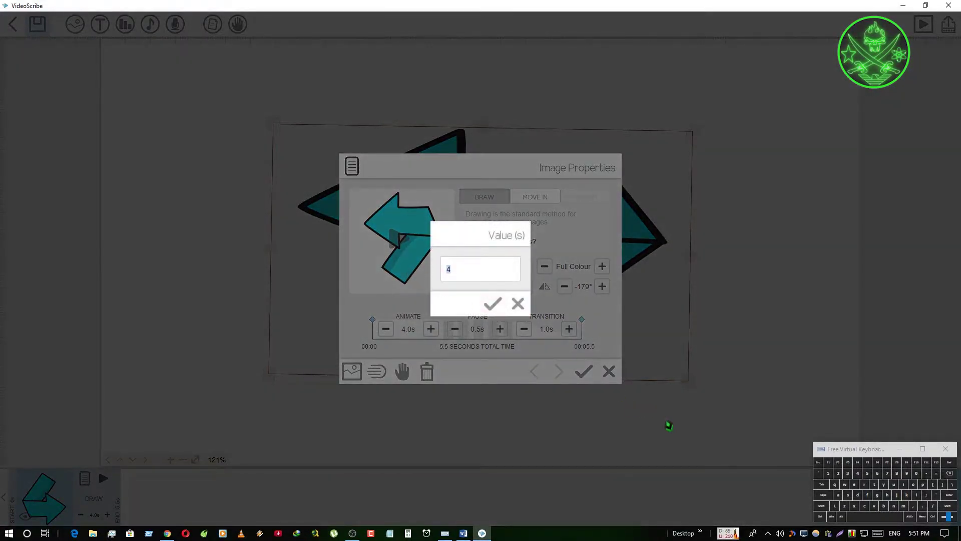
pyautogui.write('1')
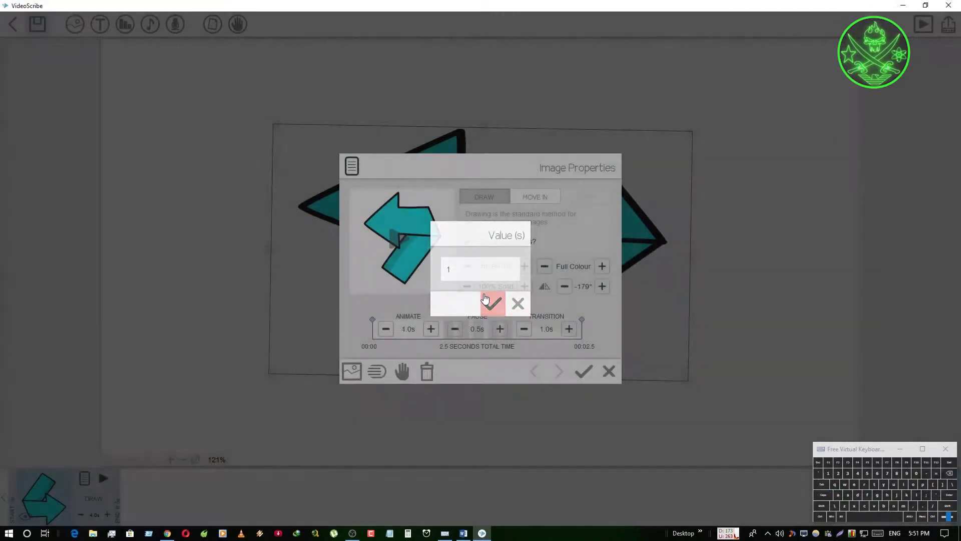
pyautogui.click(492, 304)
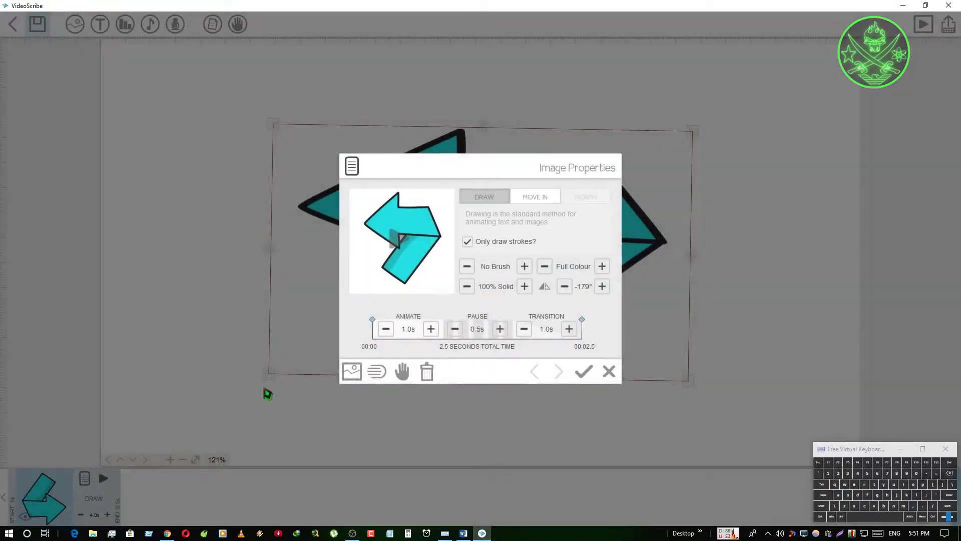
# Preview the arrow's drawing animation, try a 1.0 s pause and discard the property changes.
pyautogui.click(400, 240)
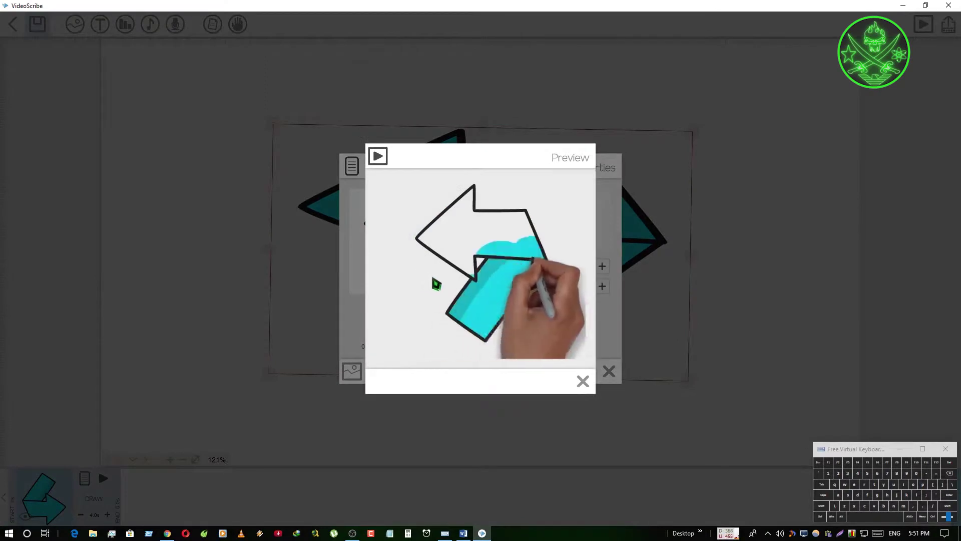
pyautogui.click(583, 381)
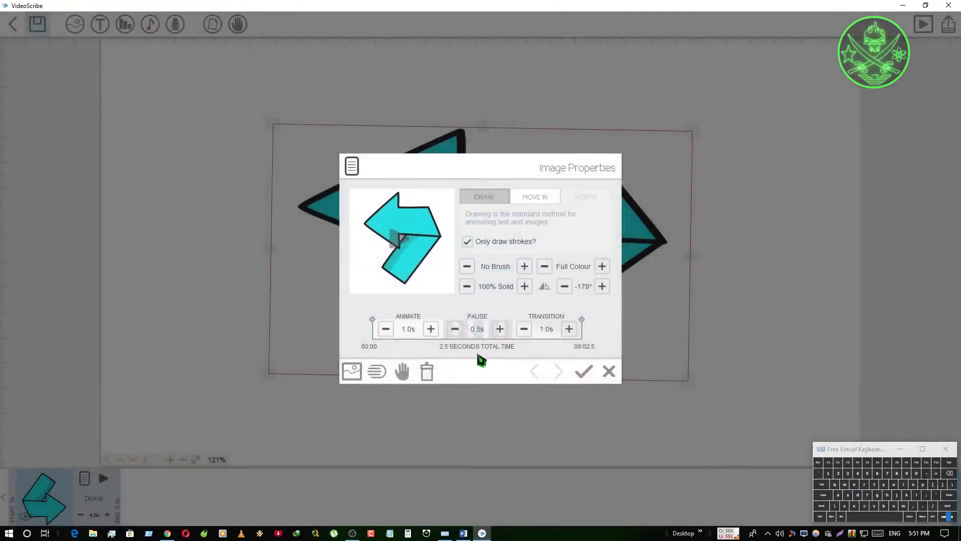
pyautogui.click(500, 333)
pyautogui.click(609, 371)
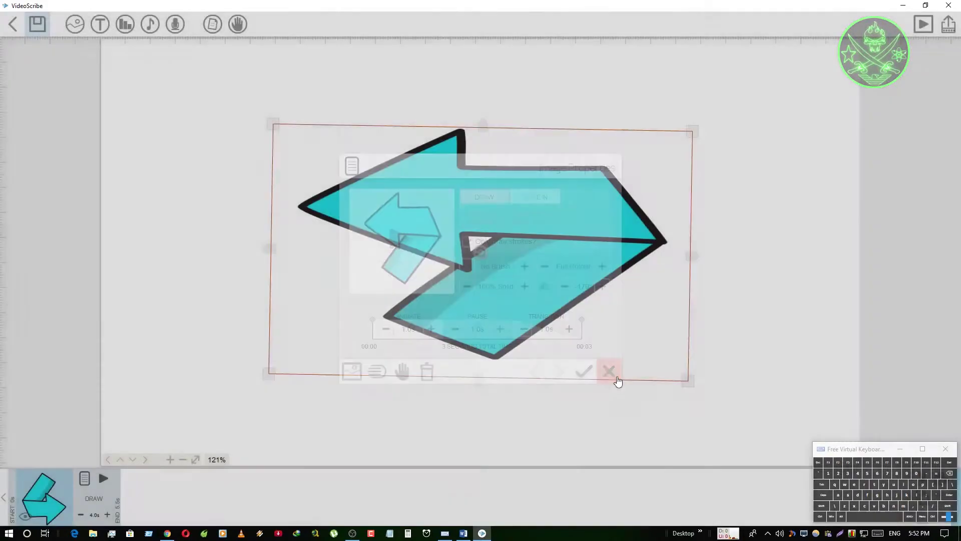
# Move the arrow to the canvas's upper-left area and choose the minion picture Screenshot_73 from the computer for import.
pyautogui.moveTo(323, 153); pyautogui.dragTo(152, 54)
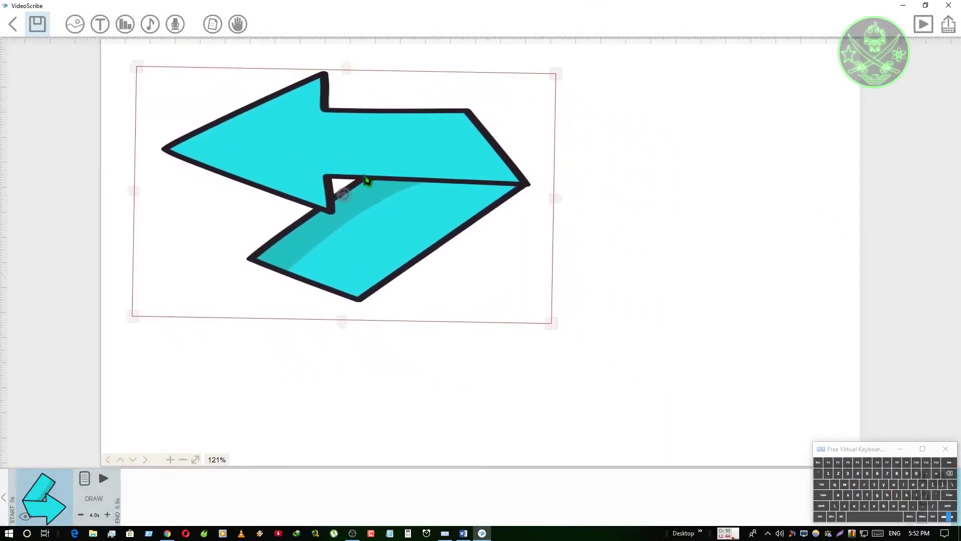
pyautogui.click(75, 24)
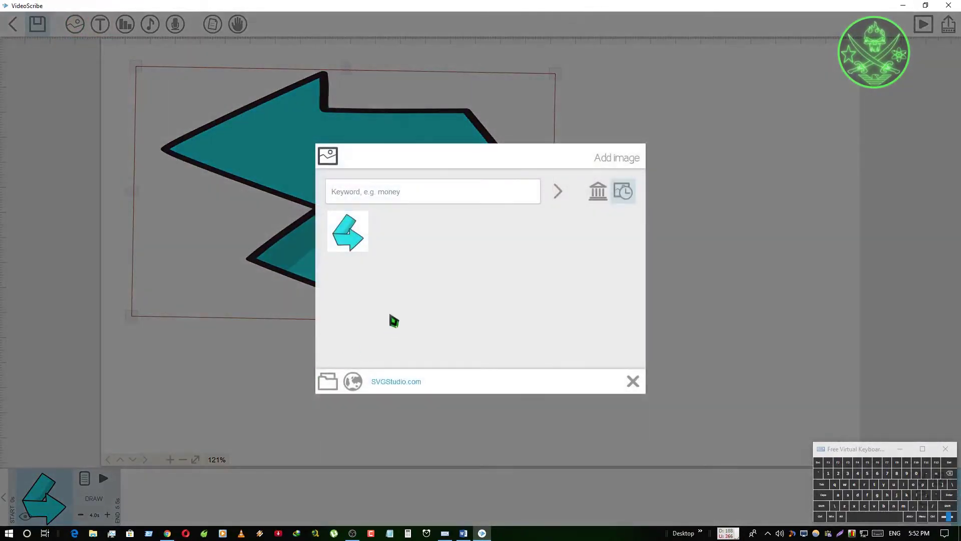
pyautogui.click(327, 383)
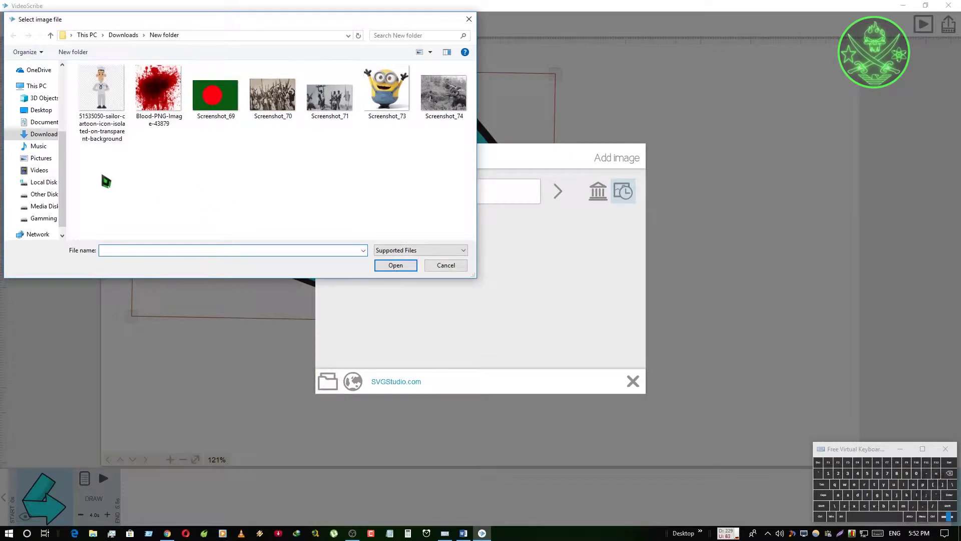
pyautogui.doubleClick(387, 93)
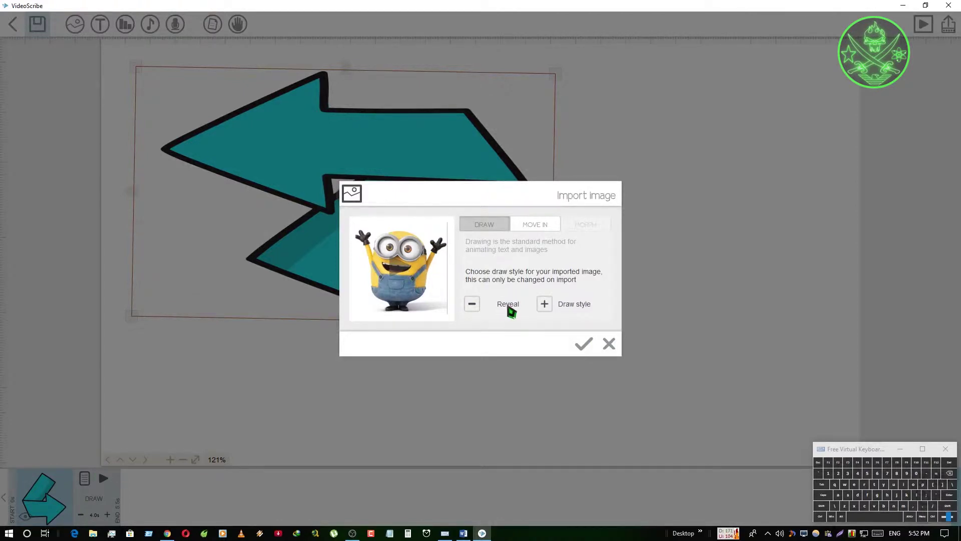
# Preview how the minion image is drawn with the Reveal and Sketch draw styles.
pyautogui.click(385, 269)
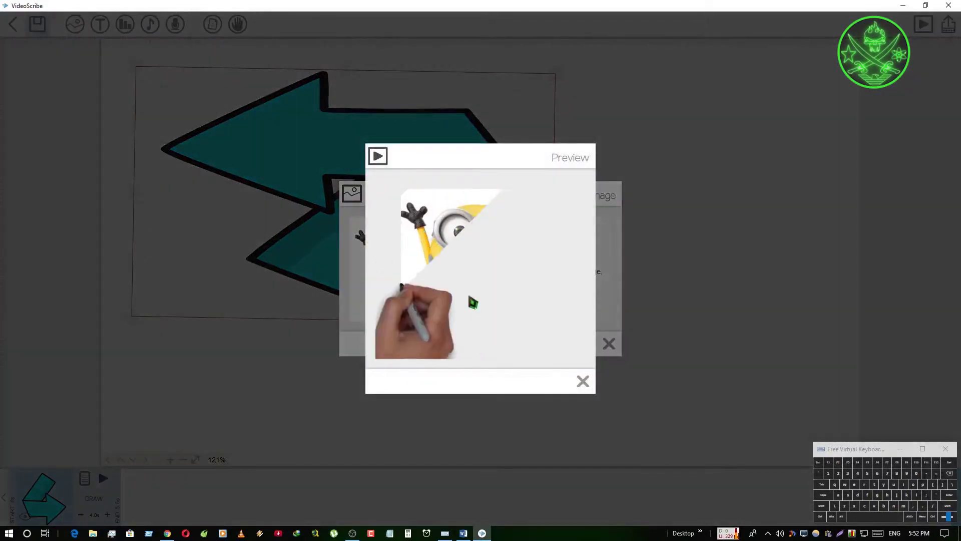
pyautogui.click(582, 382)
pyautogui.click(544, 303)
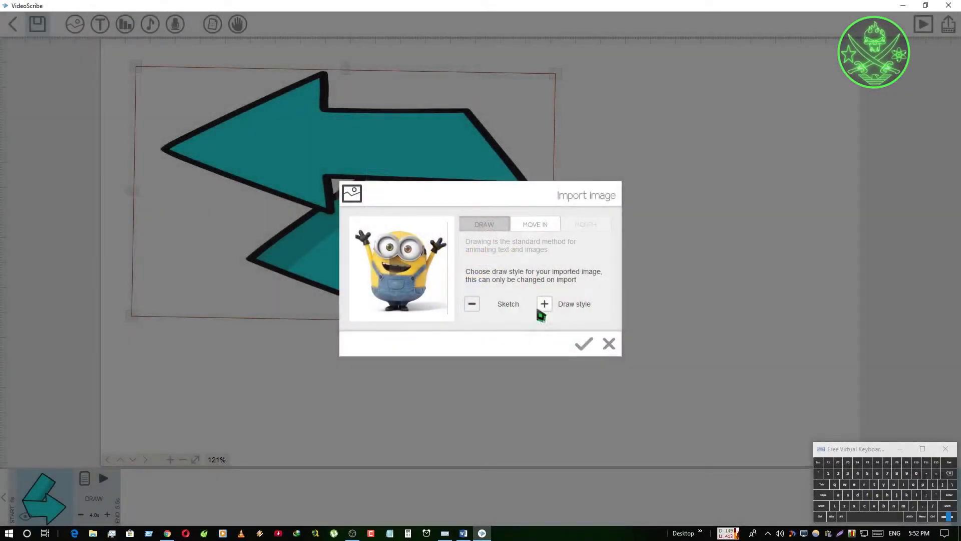
pyautogui.click(411, 271)
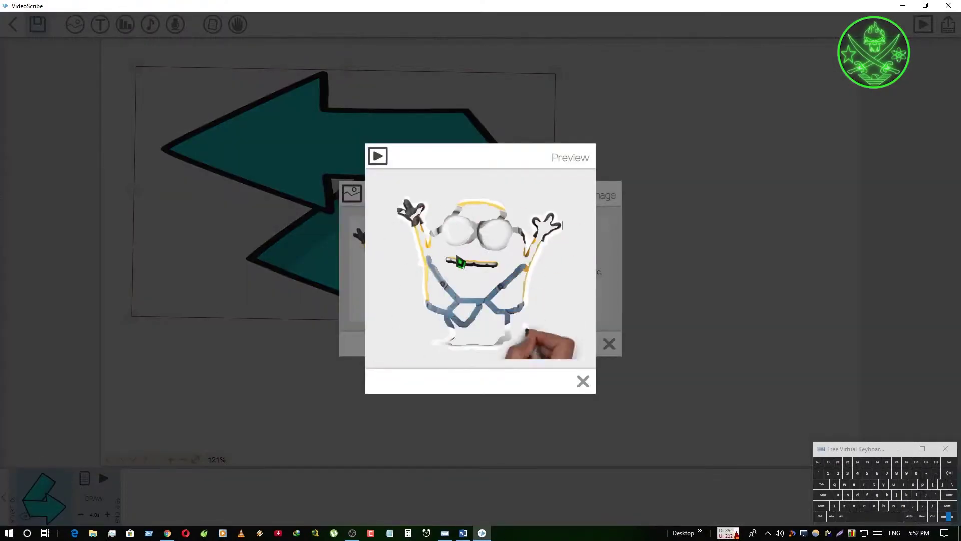
pyautogui.click(582, 381)
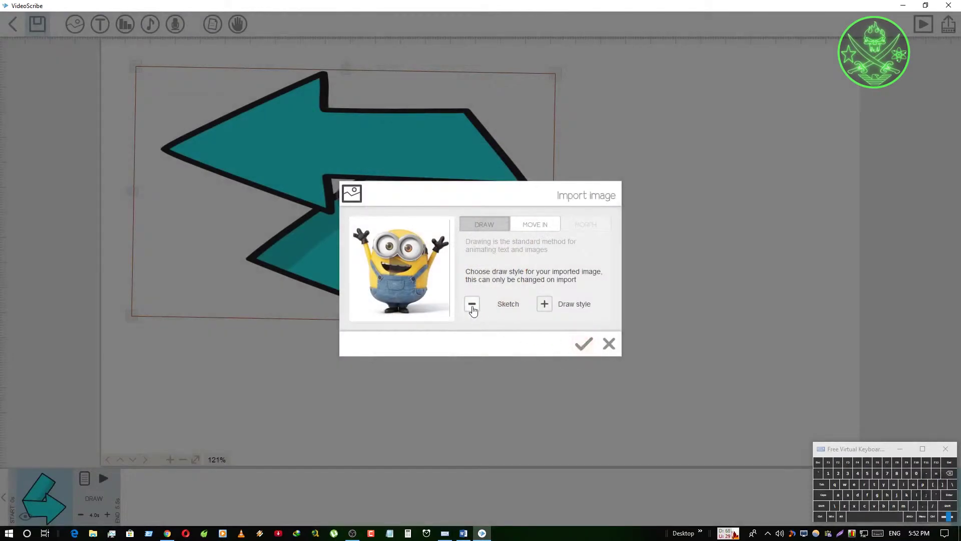
# Import the minion image with the Reveal draw style and place it to the right of the arrow.
pyautogui.click(472, 304)
pyautogui.click(581, 348)
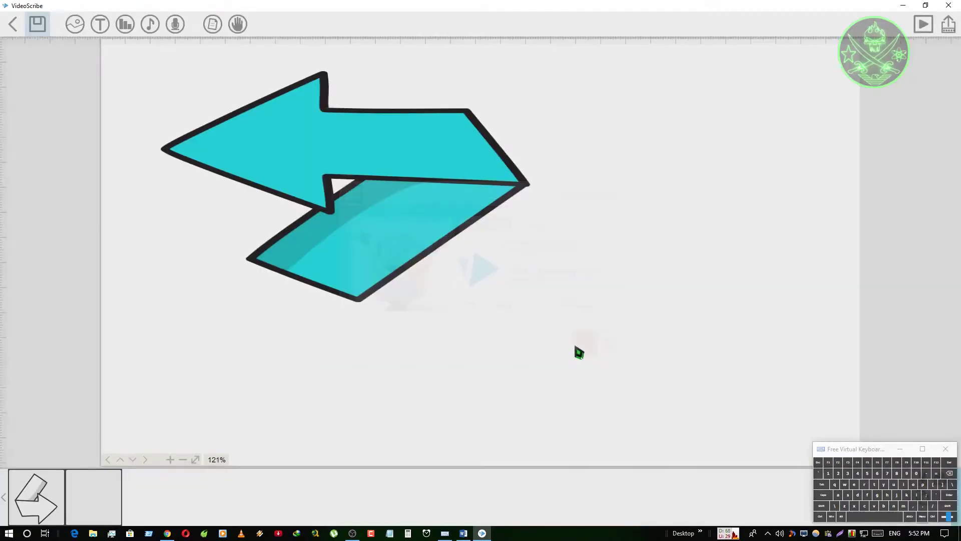
pyautogui.moveTo(453, 239); pyautogui.dragTo(667, 227)
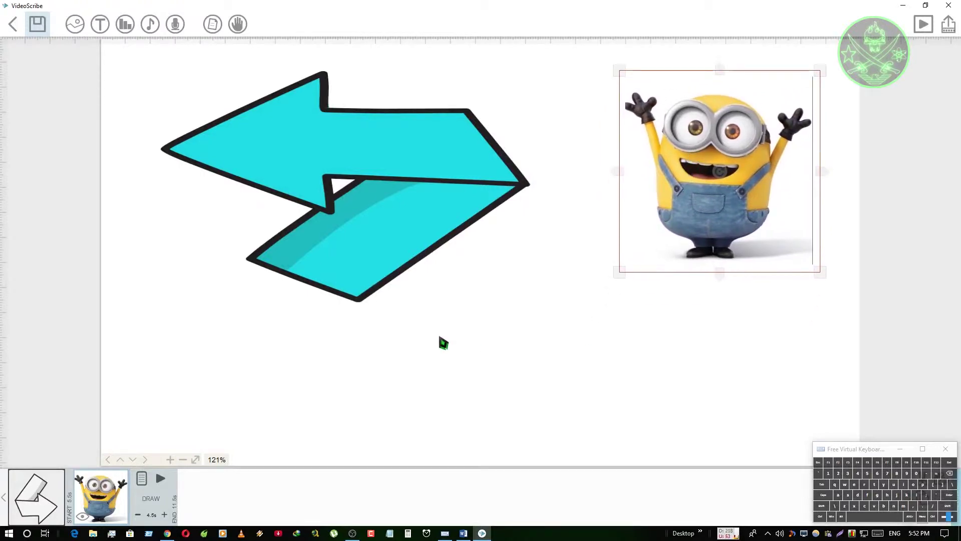
# Lengthen the arrow's transition time in its image properties and preview the scribe through the minion drawing.
pyautogui.click(37, 496)
pyautogui.click(84, 478)
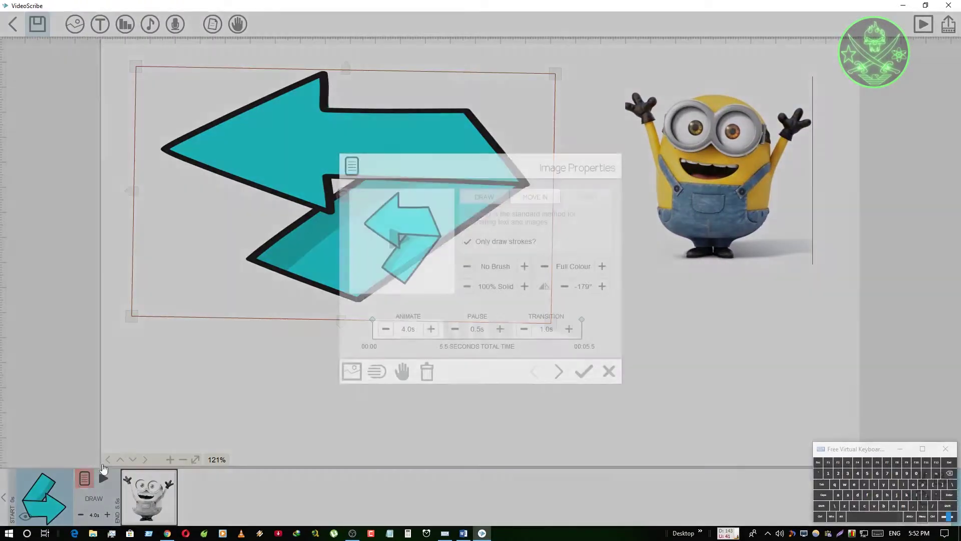
pyautogui.click(569, 329)
pyautogui.click(570, 329)
pyautogui.click(570, 328)
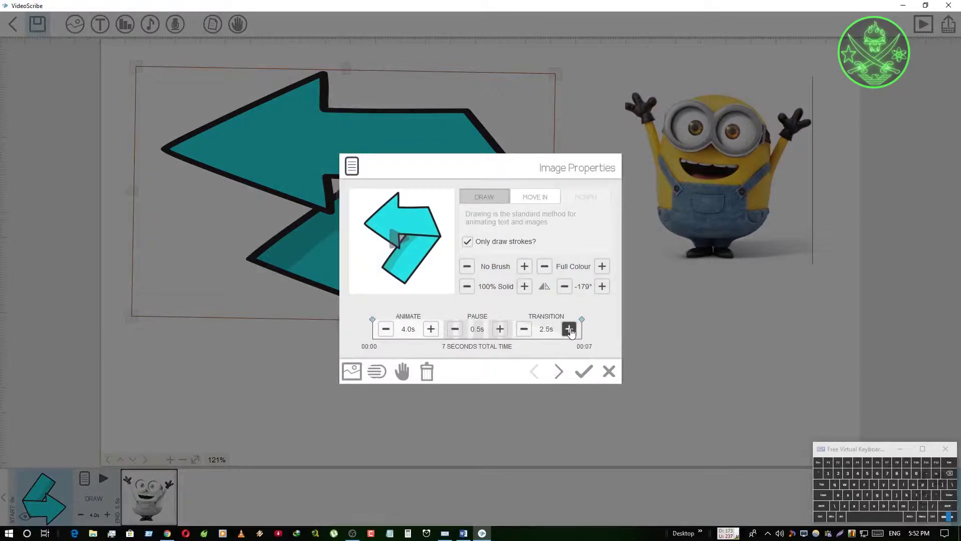
pyautogui.click(570, 329)
pyautogui.click(569, 329)
pyautogui.click(583, 371)
pyautogui.click(104, 478)
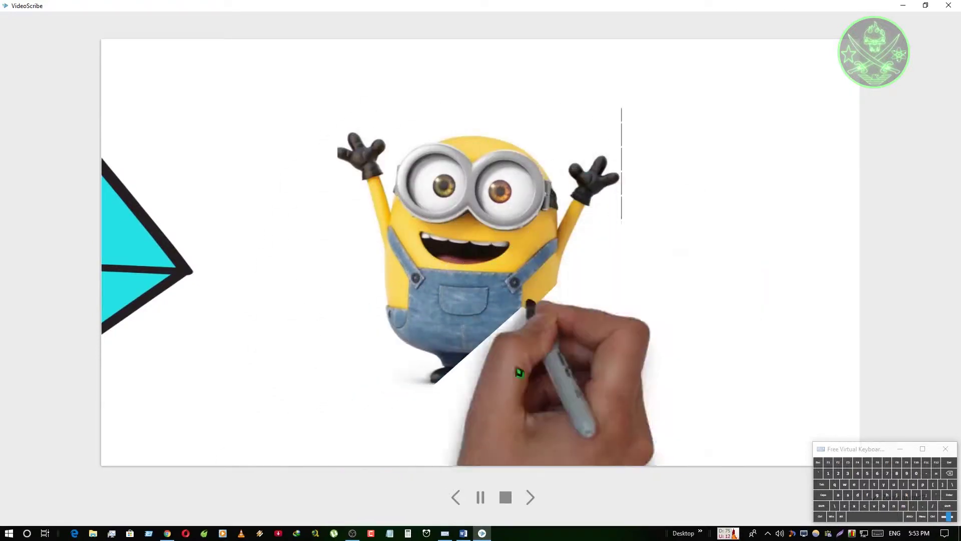
pyautogui.click(505, 497)
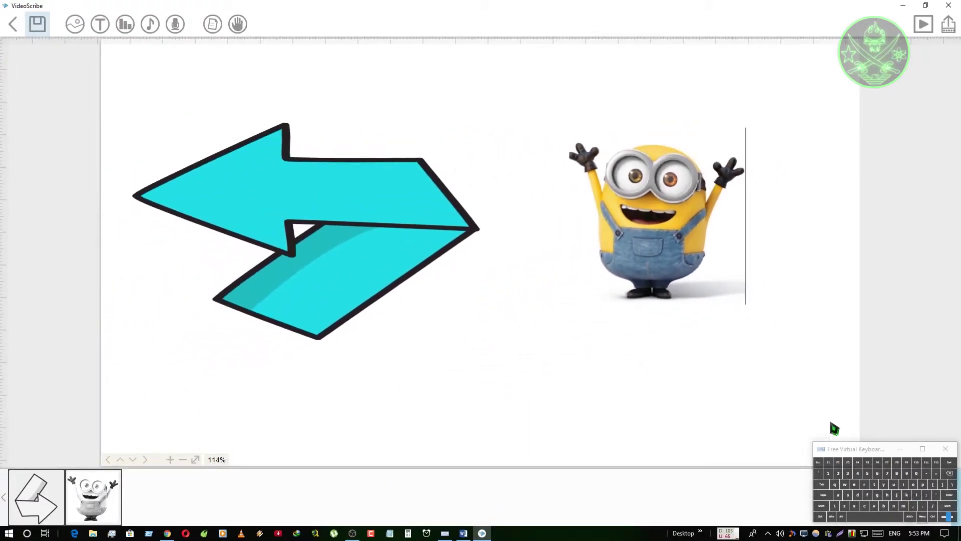
# Preview the scribe starting from the arrow to examine how the camera frames the arrow and the minion, then stop playback.
pyautogui.click(854, 452)
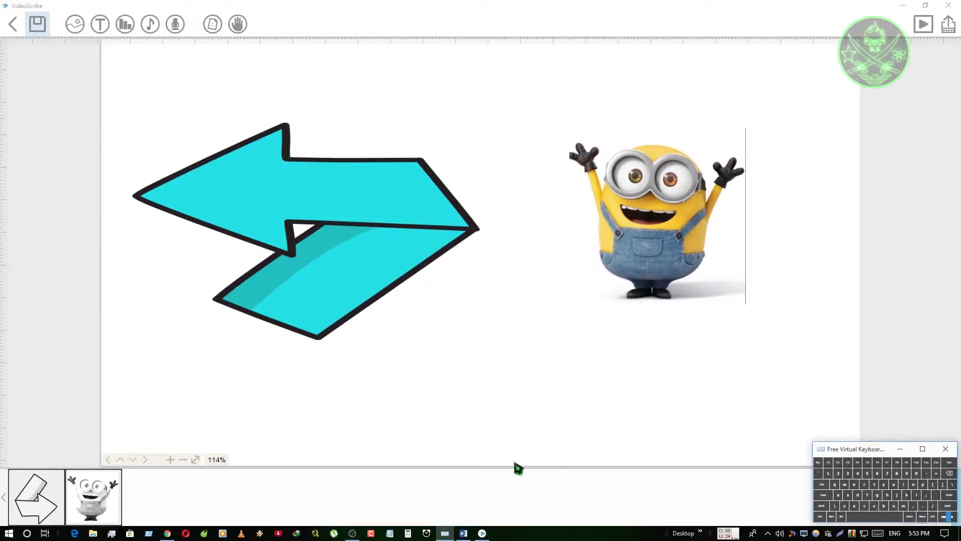
pyautogui.click(100, 521)
pyautogui.click(35, 496)
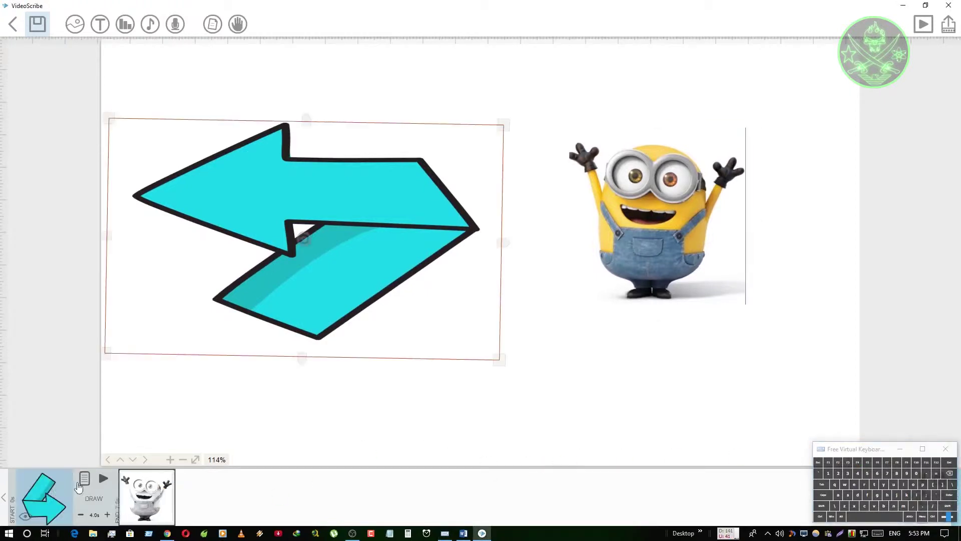
pyautogui.click(103, 479)
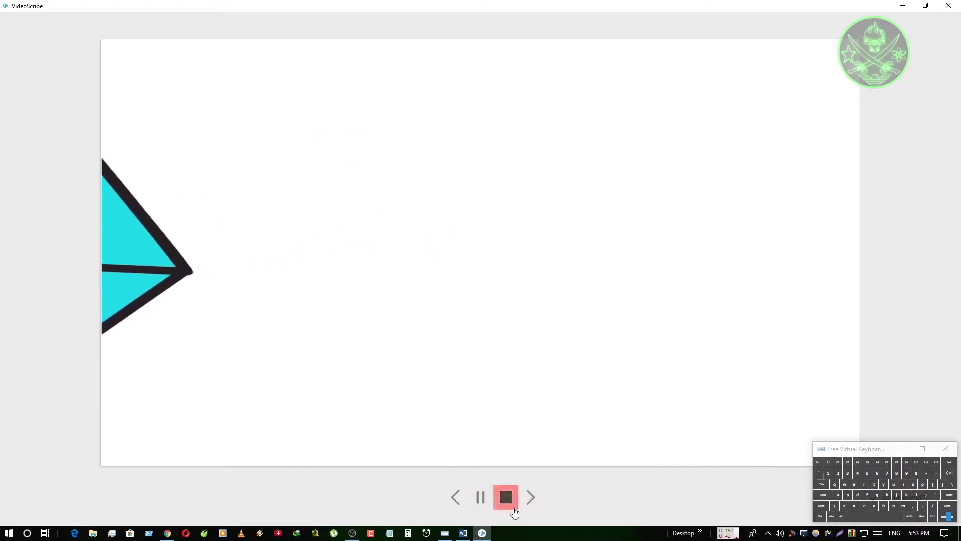
pyautogui.click(506, 499)
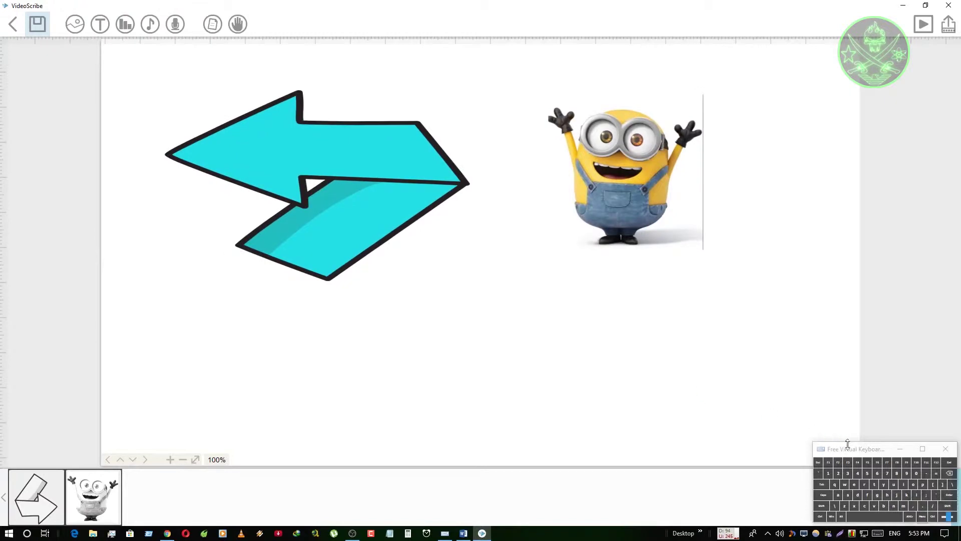
# Shift the minion slightly up and to the right, and set the camera for both the arrow and the minion to the current canvas view.
pyautogui.moveTo(847, 446); pyautogui.dragTo(854, 217)
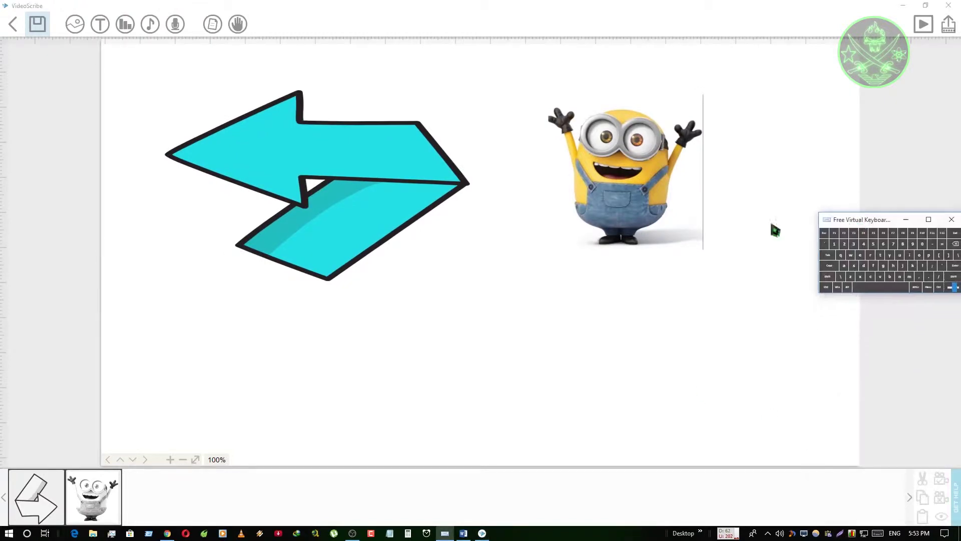
pyautogui.click(281, 178)
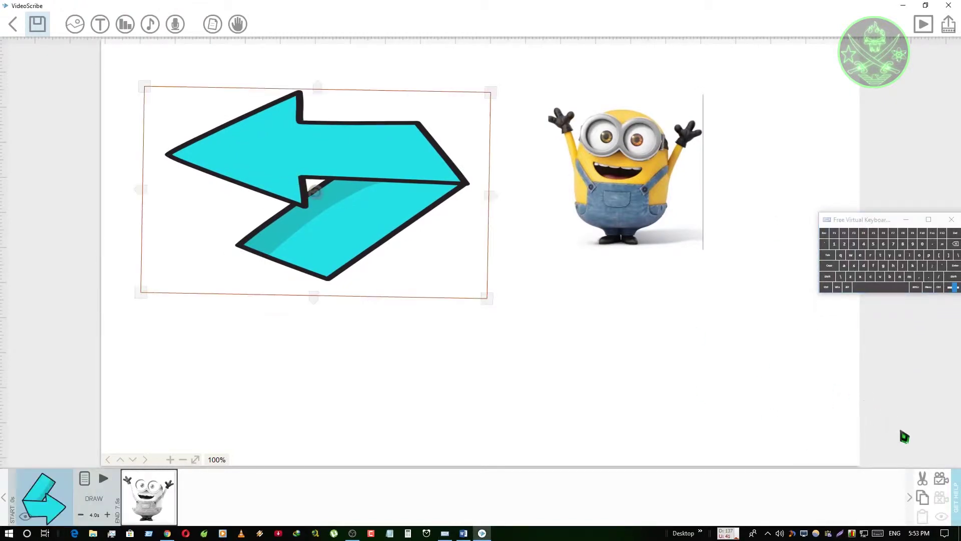
pyautogui.click(942, 488)
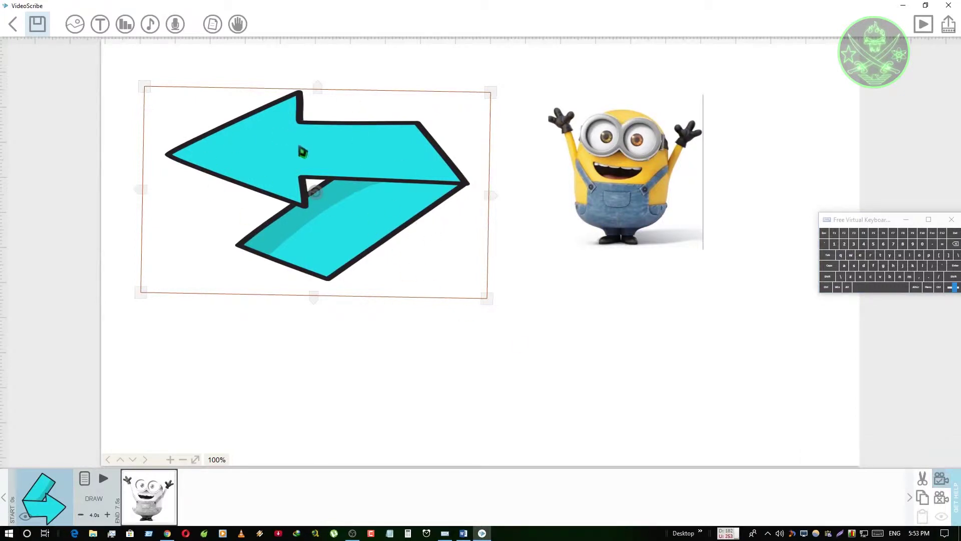
pyautogui.click(633, 198)
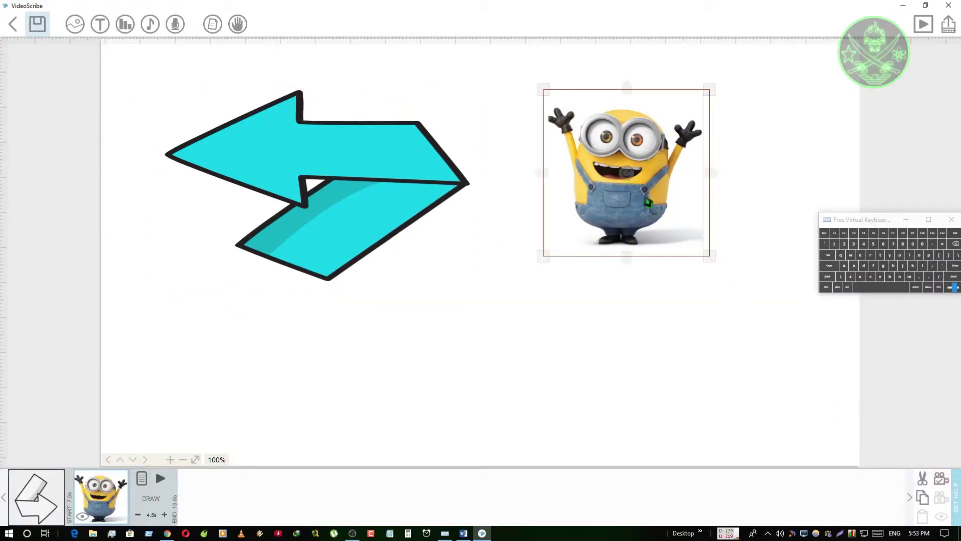
pyautogui.moveTo(648, 203); pyautogui.dragTo(696, 191)
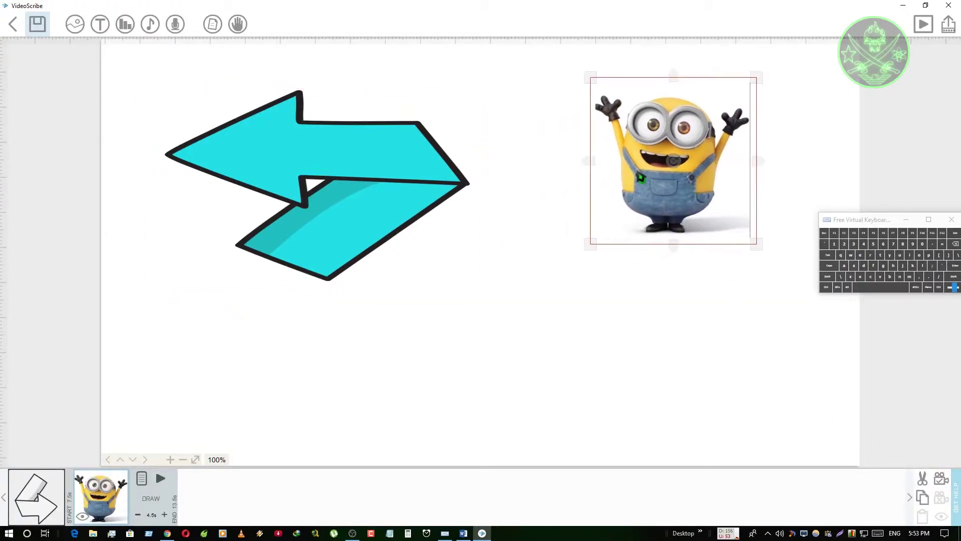
pyautogui.click(939, 482)
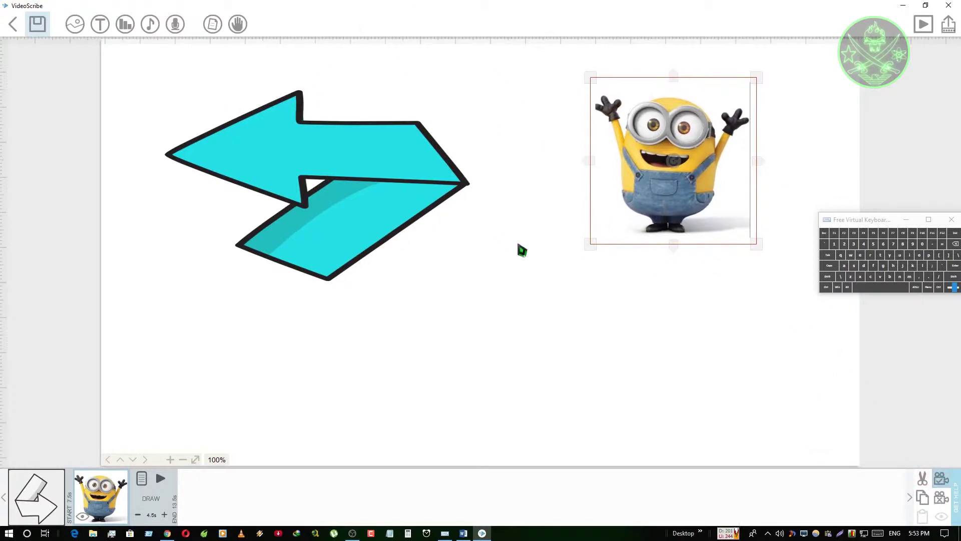
# Preview the scribe from the arrow with the shared camera view.
pyautogui.click(46, 501)
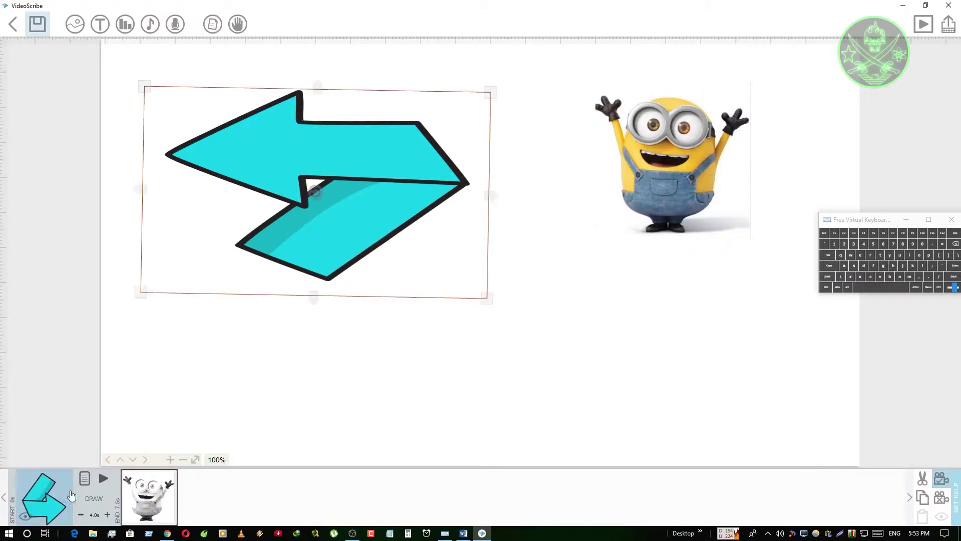
pyautogui.click(101, 479)
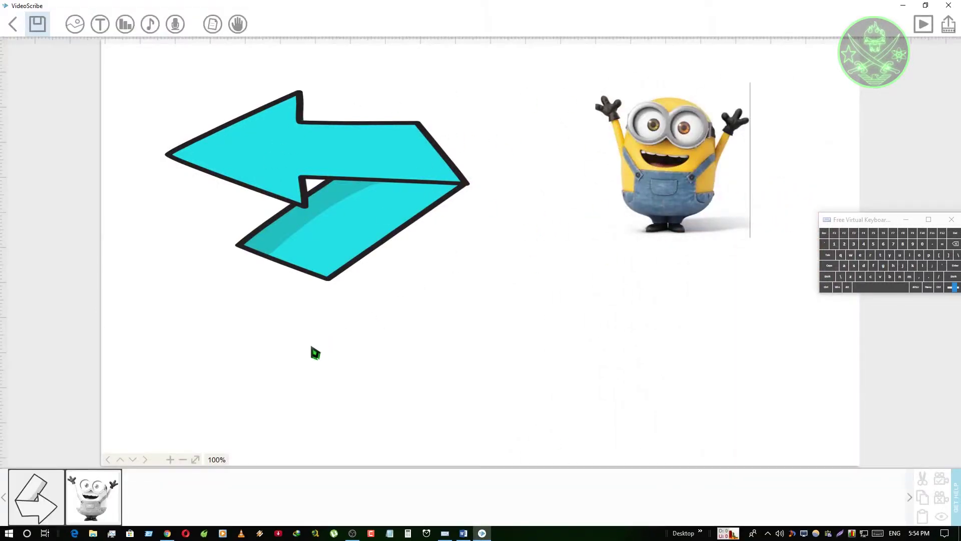
# Examine the Only draw strokes option in the arrow's image properties by previewing its drawing animation.
pyautogui.click(64, 495)
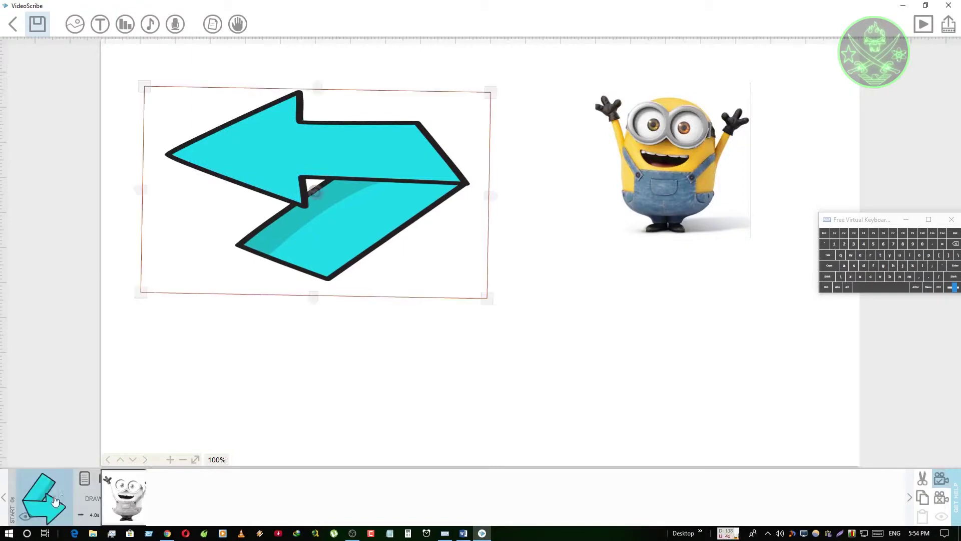
pyautogui.click(84, 478)
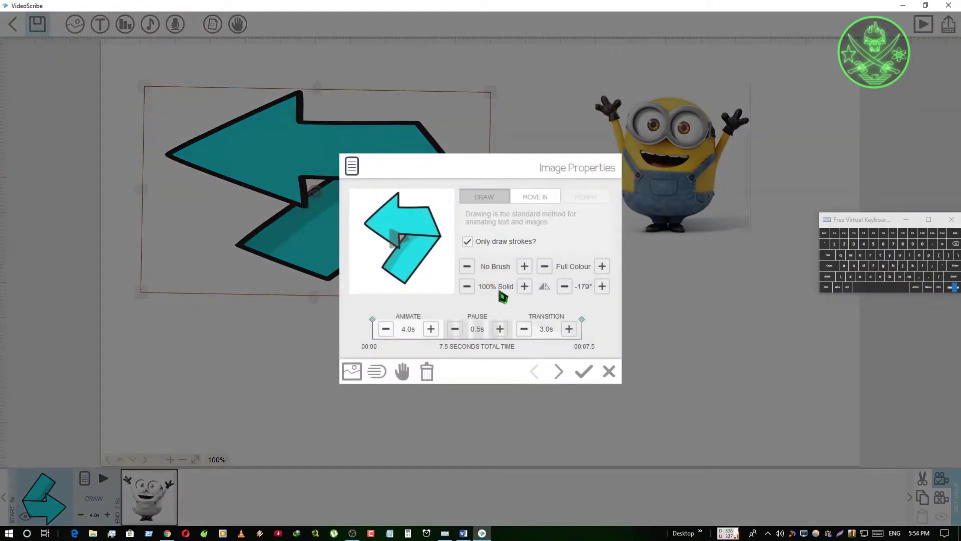
pyautogui.click(494, 247)
pyautogui.click(399, 239)
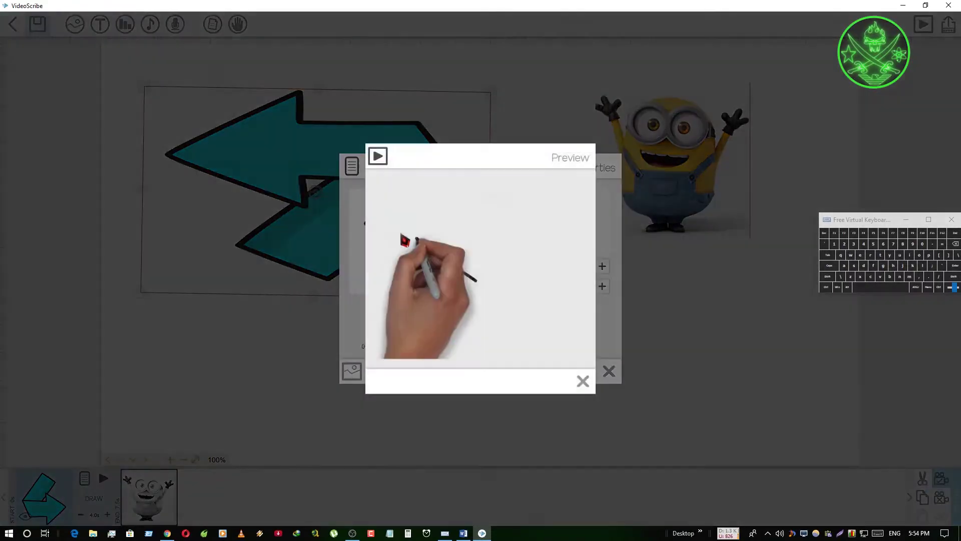
pyautogui.click(582, 379)
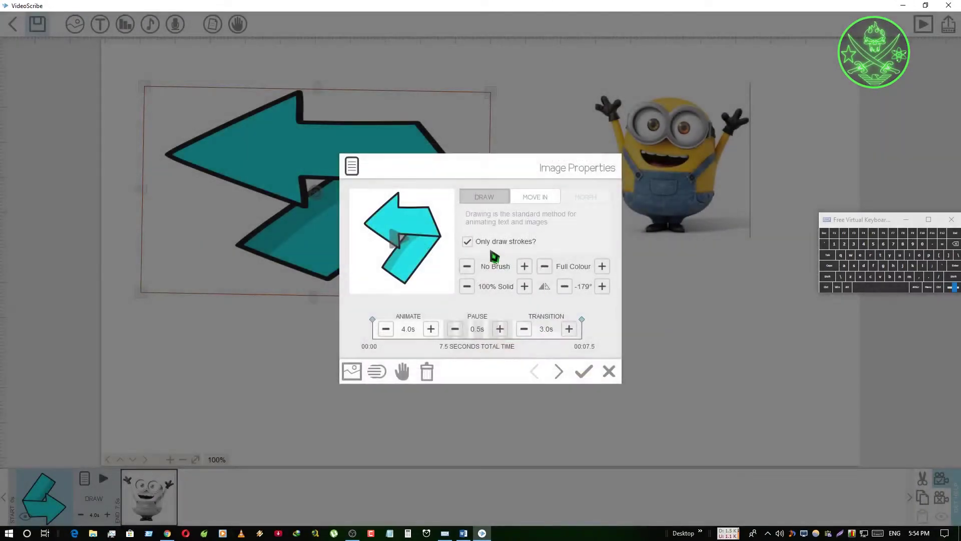
pyautogui.click(398, 245)
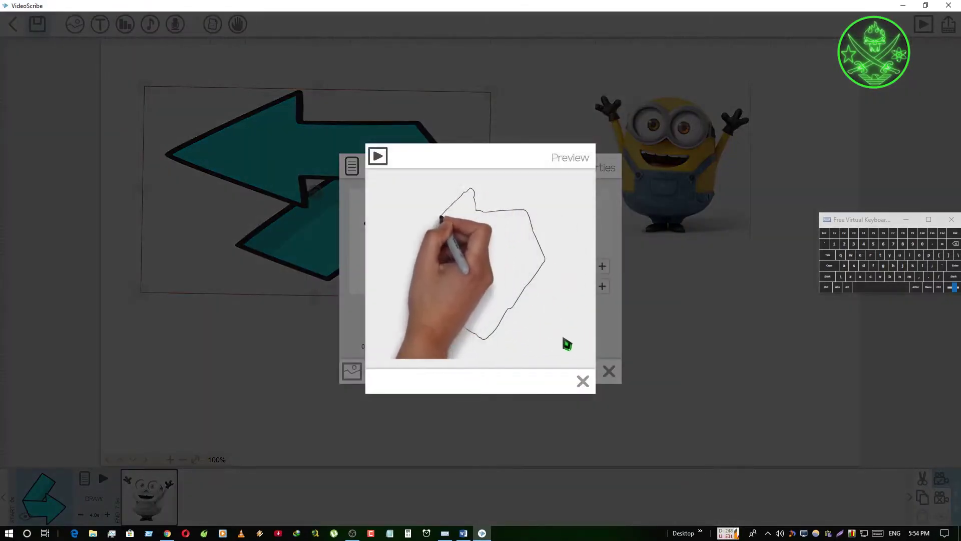
pyautogui.click(583, 381)
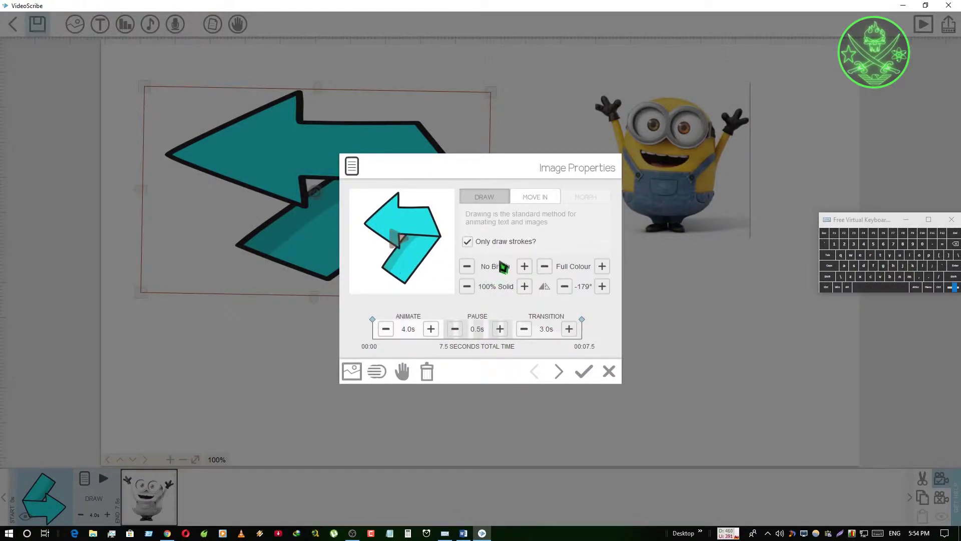
# Try the Brush, Stich (sew) and Zip stroke styles on the arrow, previewing Brush and Zip, and return it to No Brush.
pyautogui.click(522, 269)
pyautogui.click(397, 241)
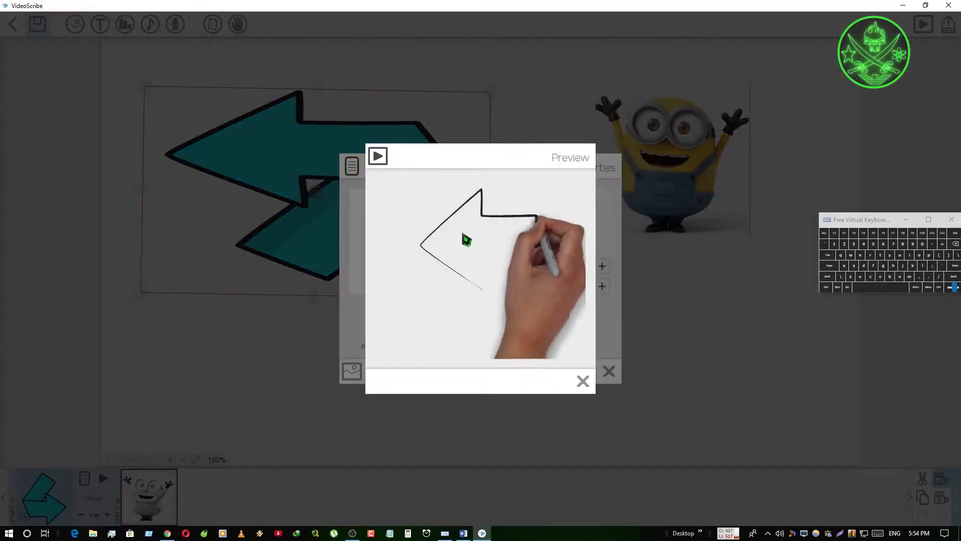
pyautogui.click(582, 382)
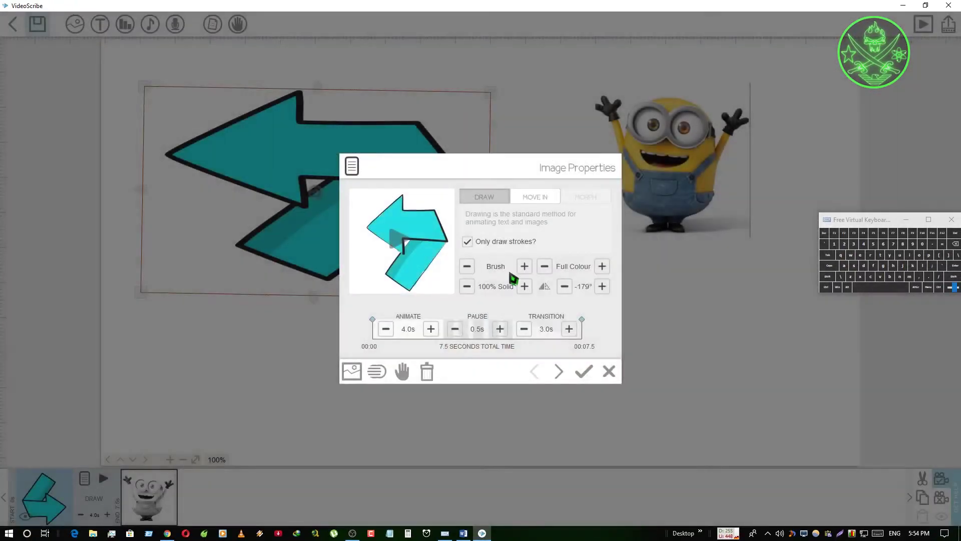
pyautogui.click(524, 267)
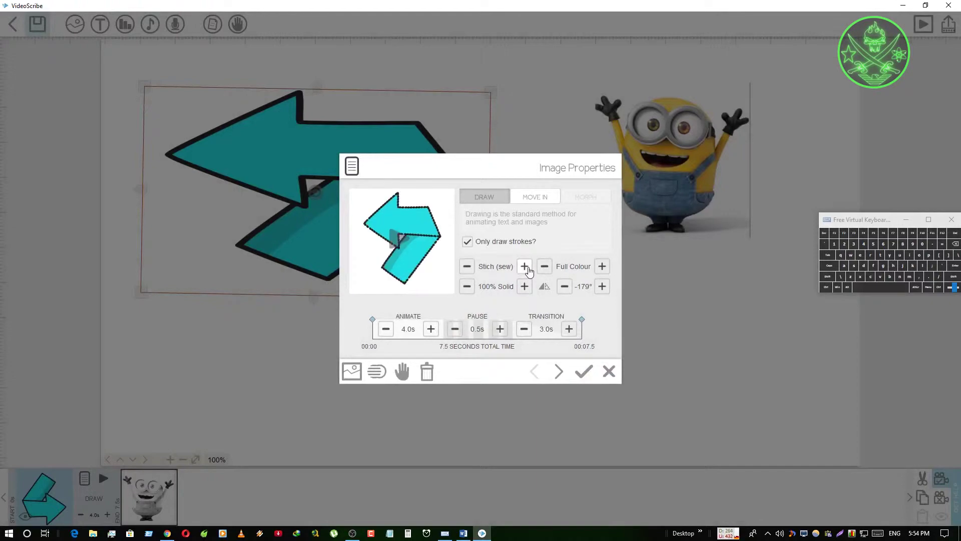
pyautogui.click(526, 268)
pyautogui.click(402, 241)
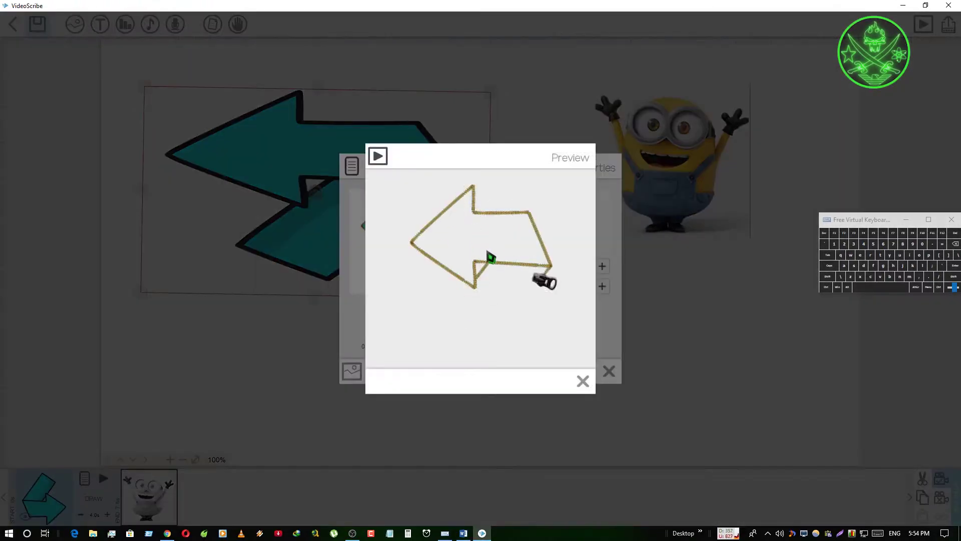
pyautogui.click(583, 381)
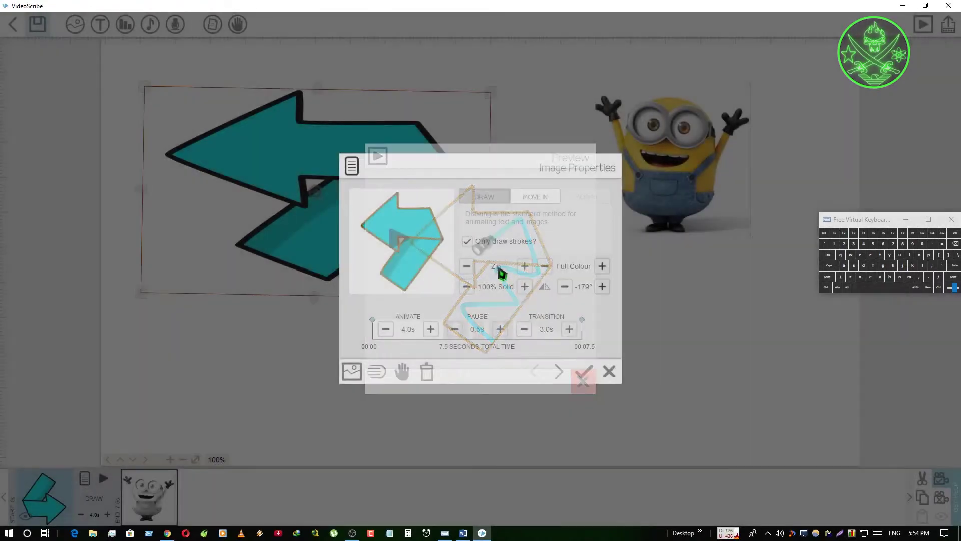
pyautogui.click(524, 268)
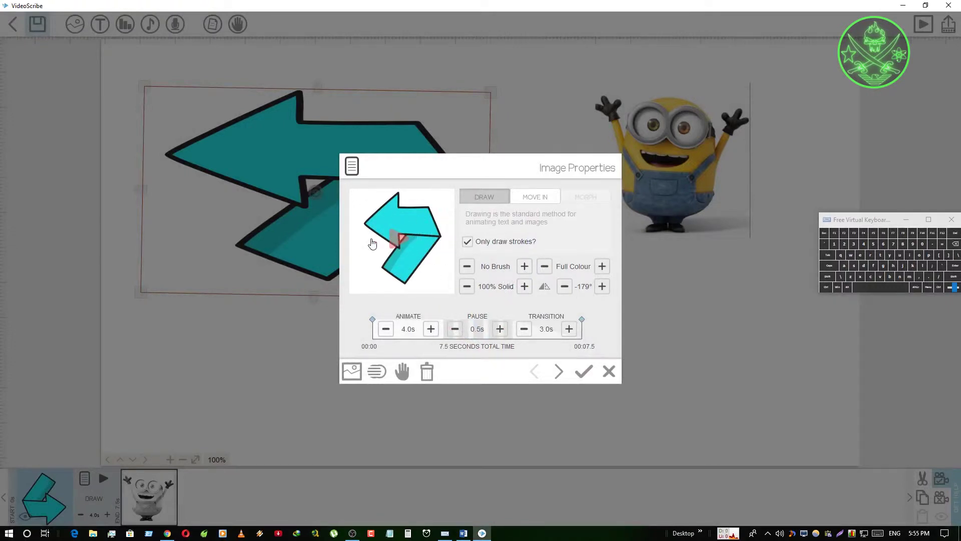
# Try the flip variants on the arrow and cycle back to its original orientation, keeping it 100% Solid.
pyautogui.click(468, 287)
pyautogui.click(544, 288)
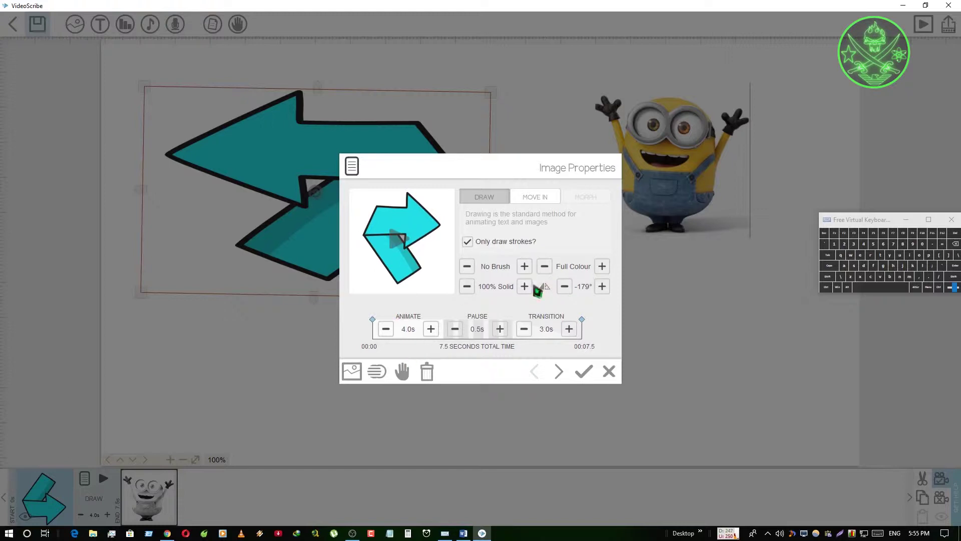
pyautogui.click(548, 291)
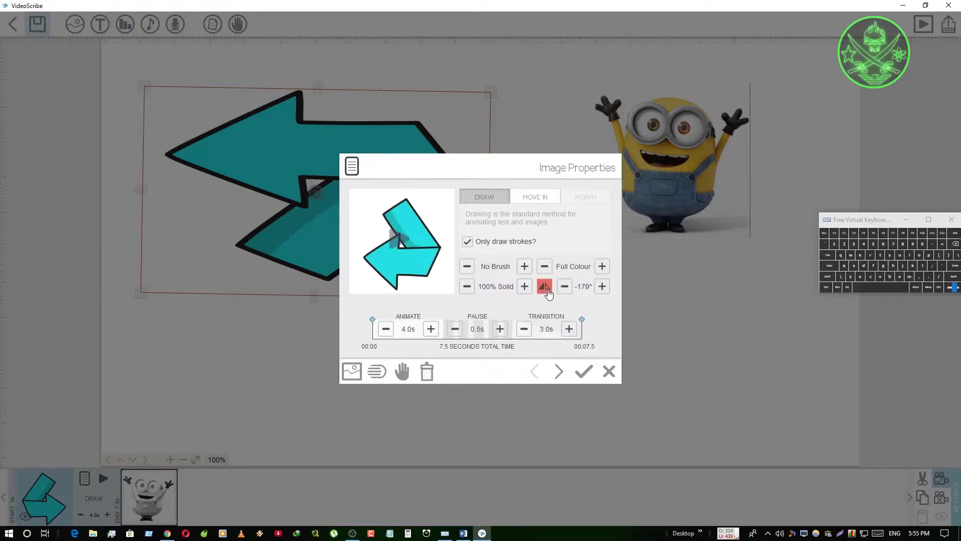
pyautogui.click(547, 292)
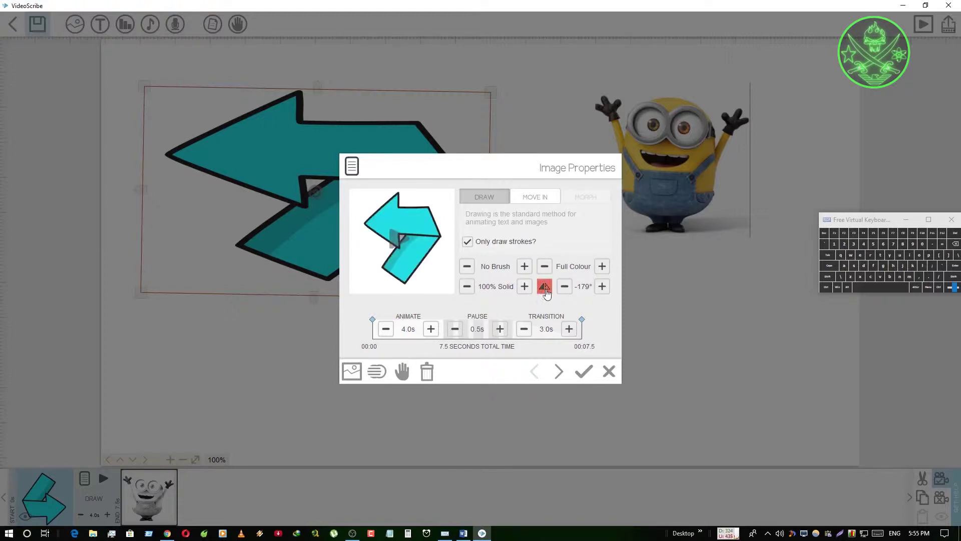
# Rotate the arrow to -156° in its image properties and apply the change.
pyautogui.click(601, 288)
pyautogui.click(601, 287)
pyautogui.click(601, 287)
pyautogui.click(601, 288)
pyautogui.click(601, 288)
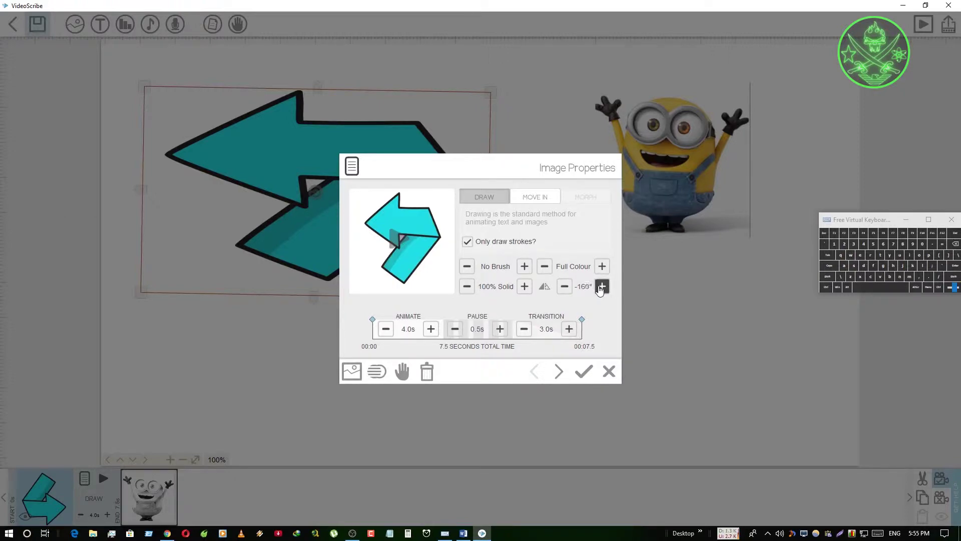
pyautogui.click(584, 371)
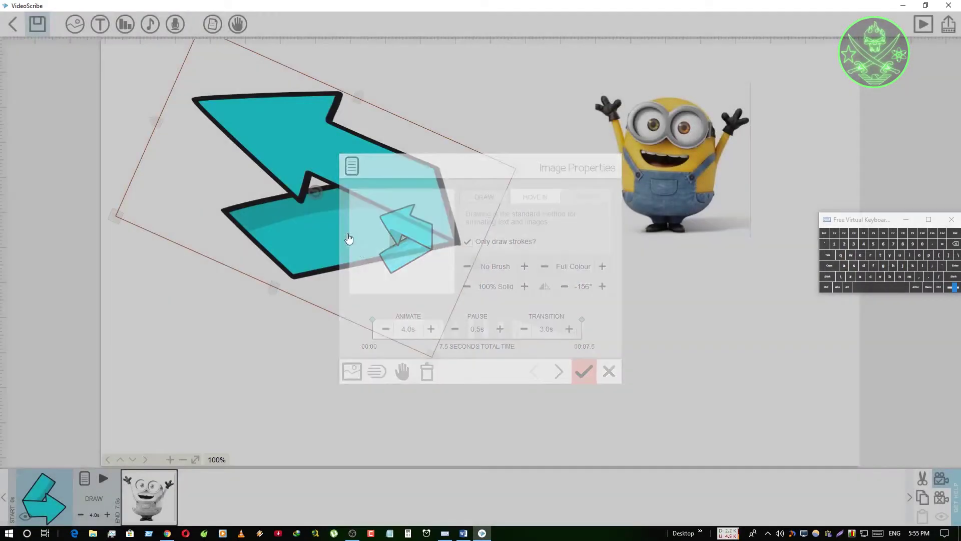
# Set the arrow's rotation to 0° in its image properties and apply it.
pyautogui.click(84, 478)
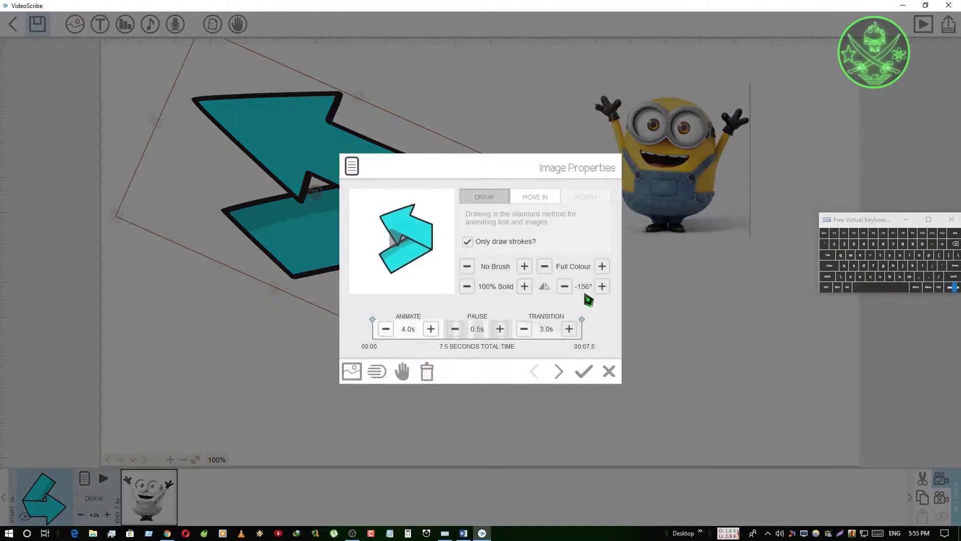
pyautogui.click(586, 293)
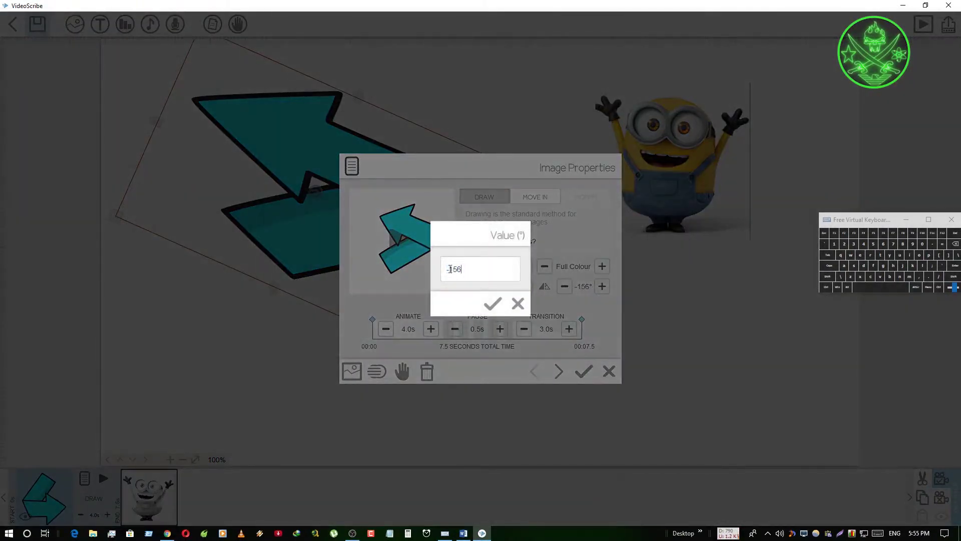
pyautogui.write('0')
pyautogui.click(493, 303)
pyautogui.click(584, 371)
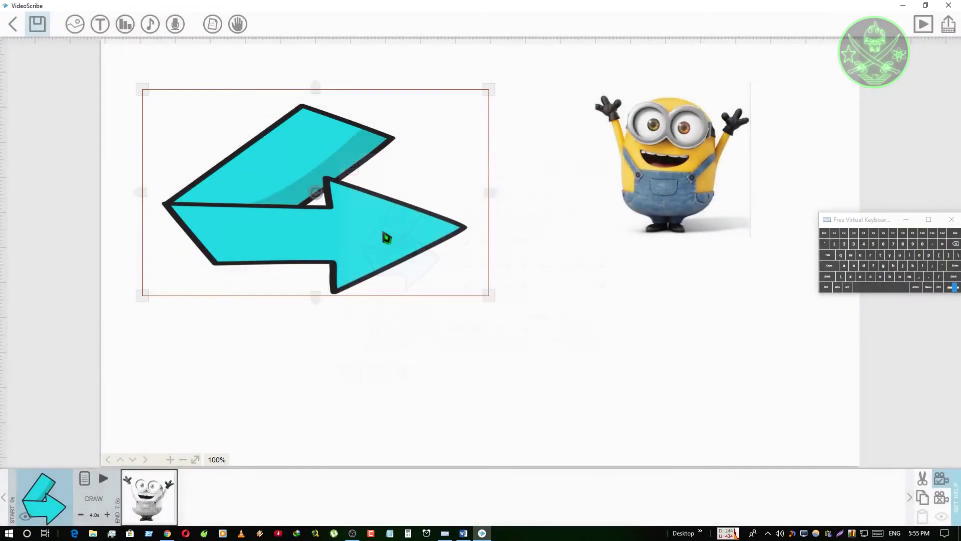
# Change the arrow's animation type to Move In with Smooth in and apply it.
pyautogui.click(84, 478)
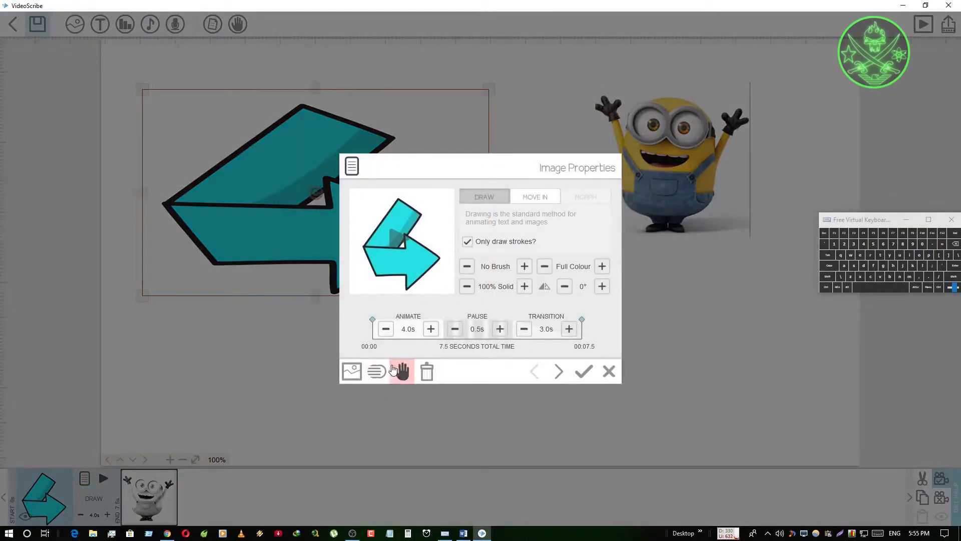
pyautogui.click(537, 201)
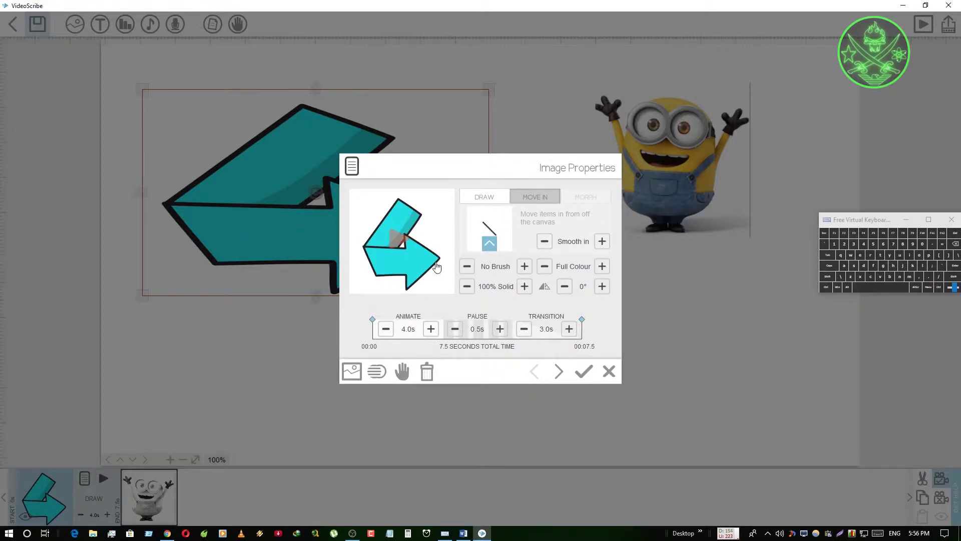
pyautogui.click(583, 371)
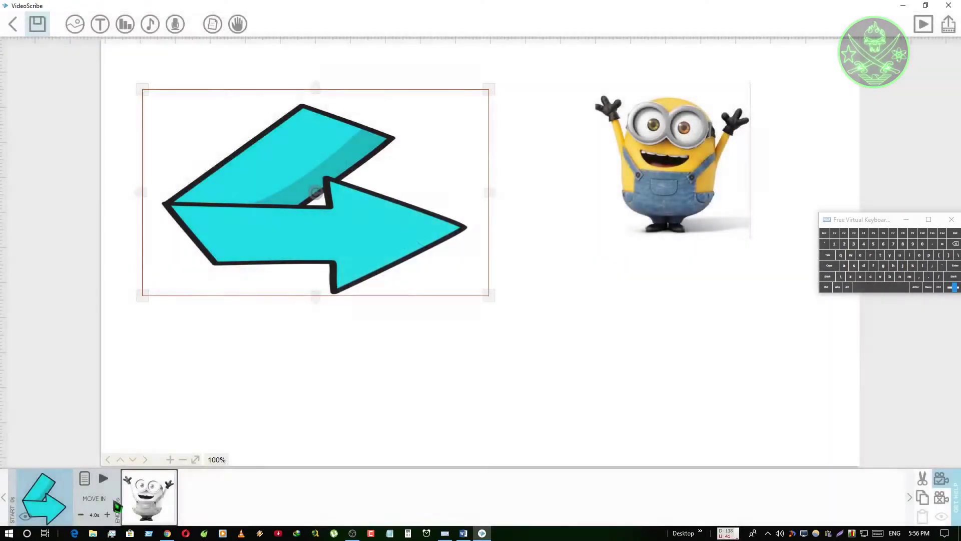
# Preview the arrow's Move In animation with the hand and stop playback.
pyautogui.click(103, 478)
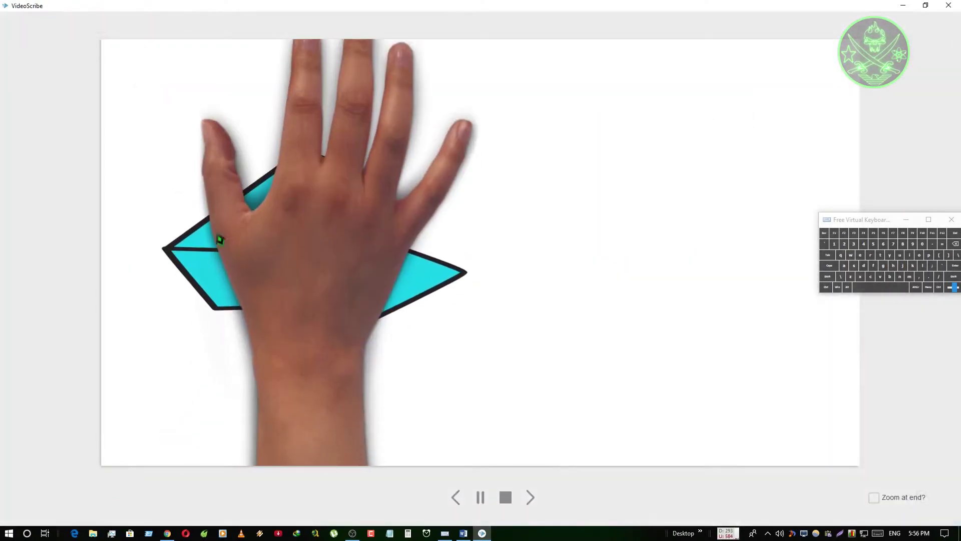
pyautogui.click(504, 500)
pyautogui.click(57, 515)
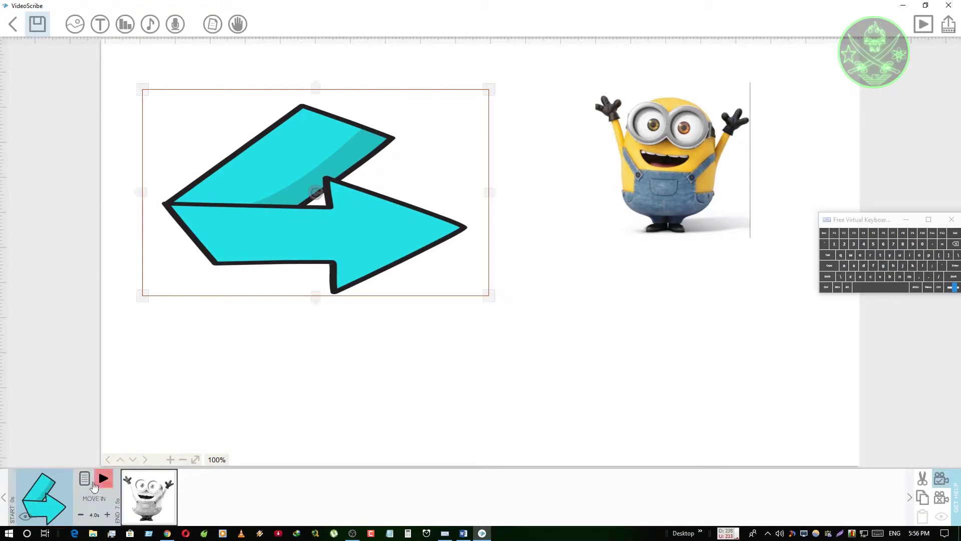
# Make the arrow move in from above with Bounce in and apply the change in its image properties.
pyautogui.click(85, 478)
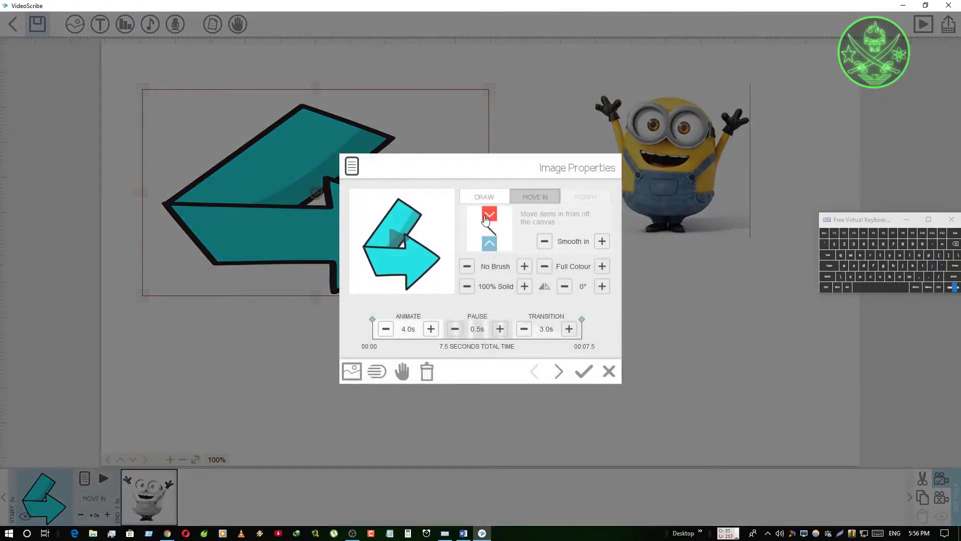
pyautogui.click(486, 215)
pyautogui.click(584, 371)
pyautogui.click(602, 241)
pyautogui.click(602, 241)
pyautogui.click(579, 376)
# Preview the arrow's bouncing entrance and return to the canvas.
pyautogui.click(103, 478)
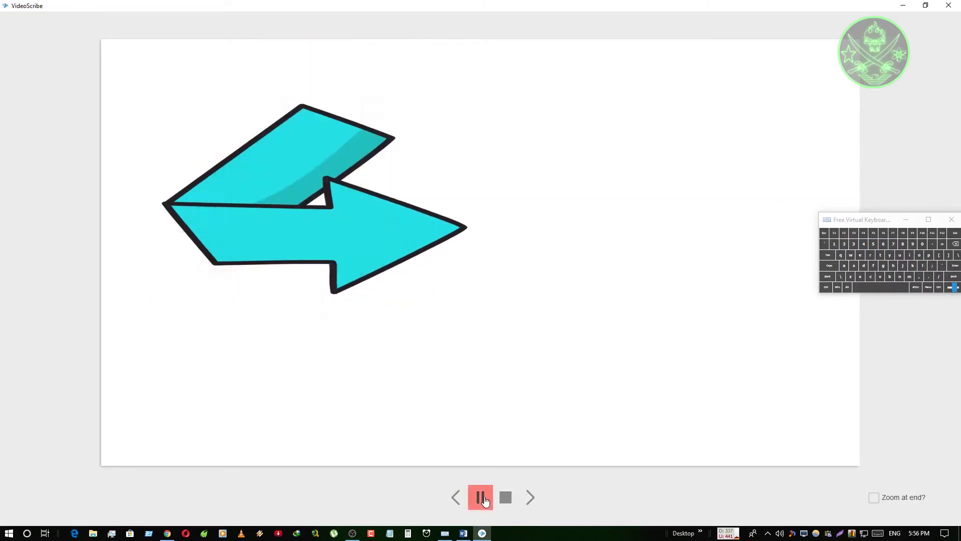
pyautogui.click(490, 502)
pyautogui.click(370, 508)
pyautogui.click(57, 496)
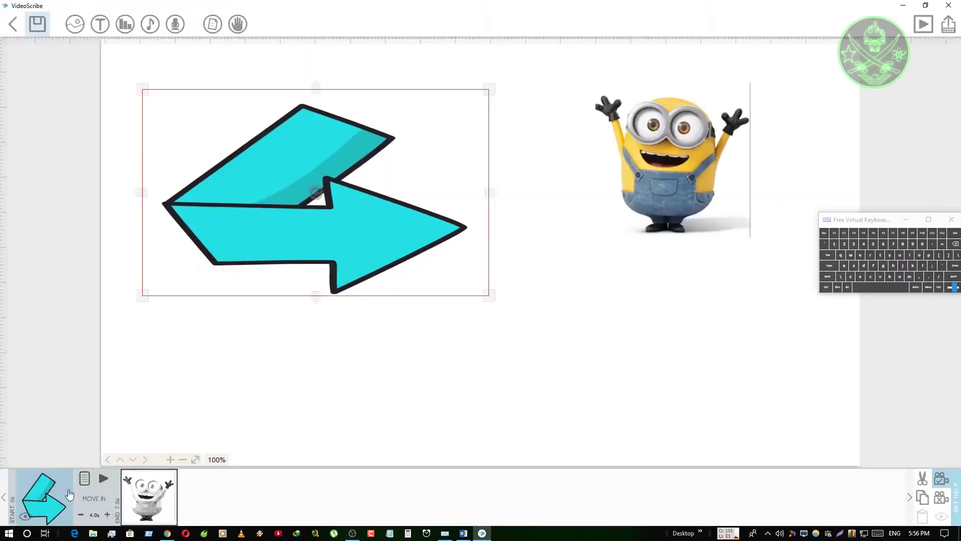
# Switch the arrow's animation type to Draw, browse the hand library, assign No Hand, and apply it.
pyautogui.click(84, 478)
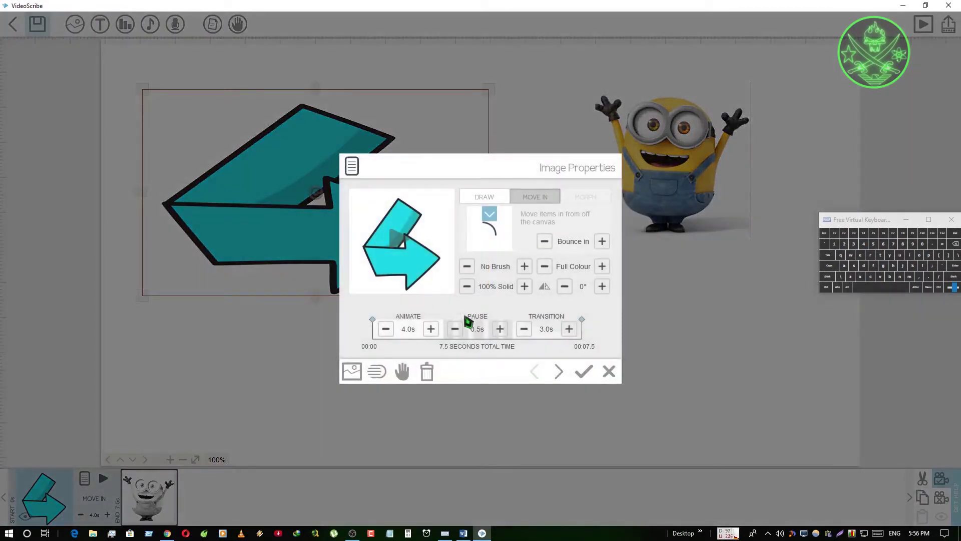
pyautogui.click(473, 198)
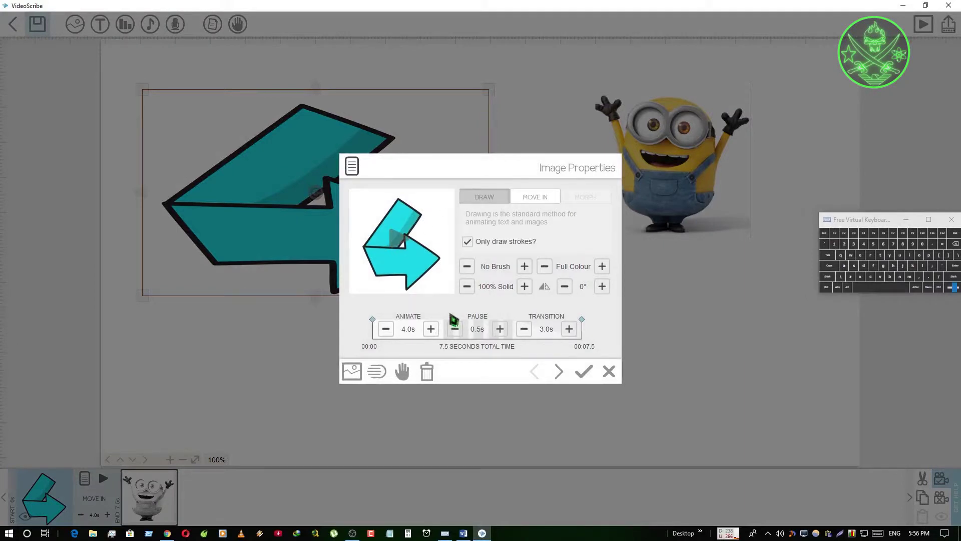
pyautogui.click(402, 372)
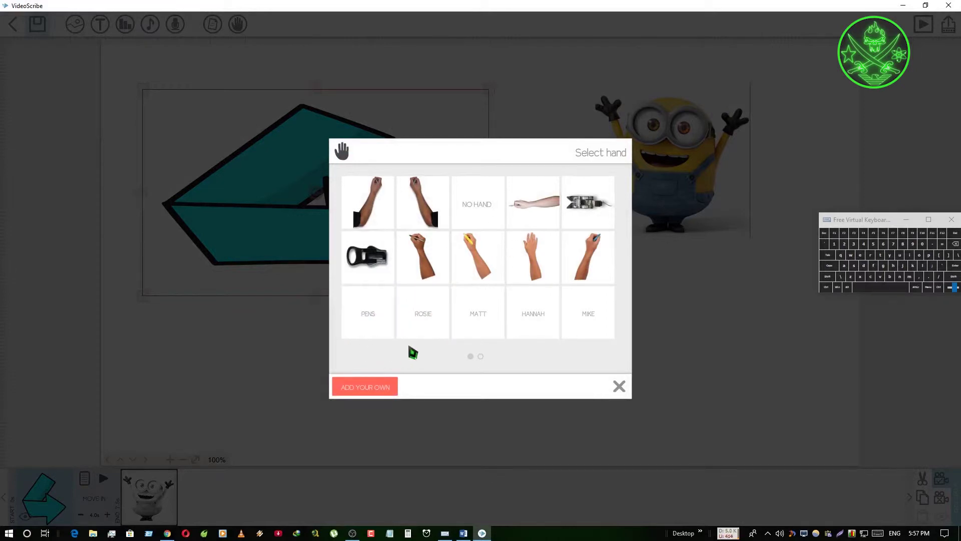
pyautogui.click(480, 357)
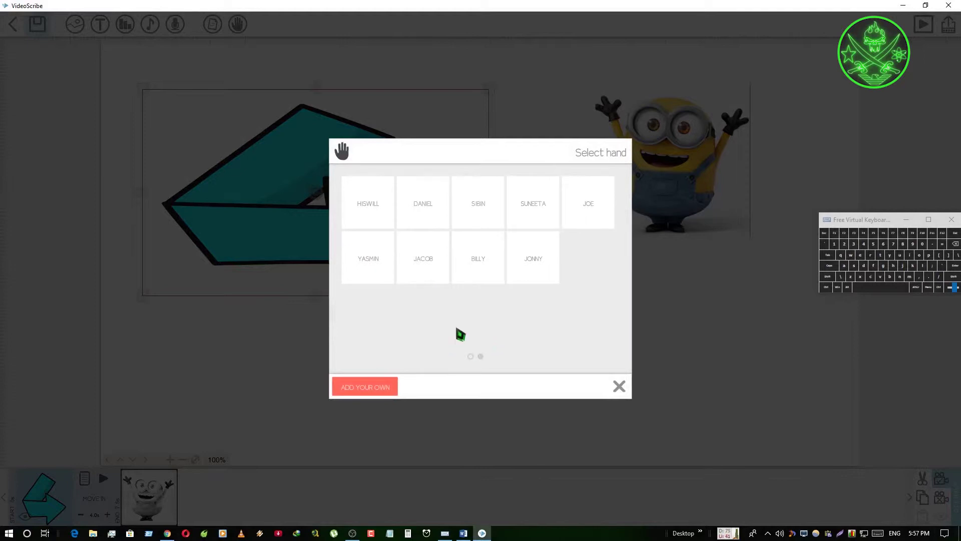
pyautogui.click(515, 267)
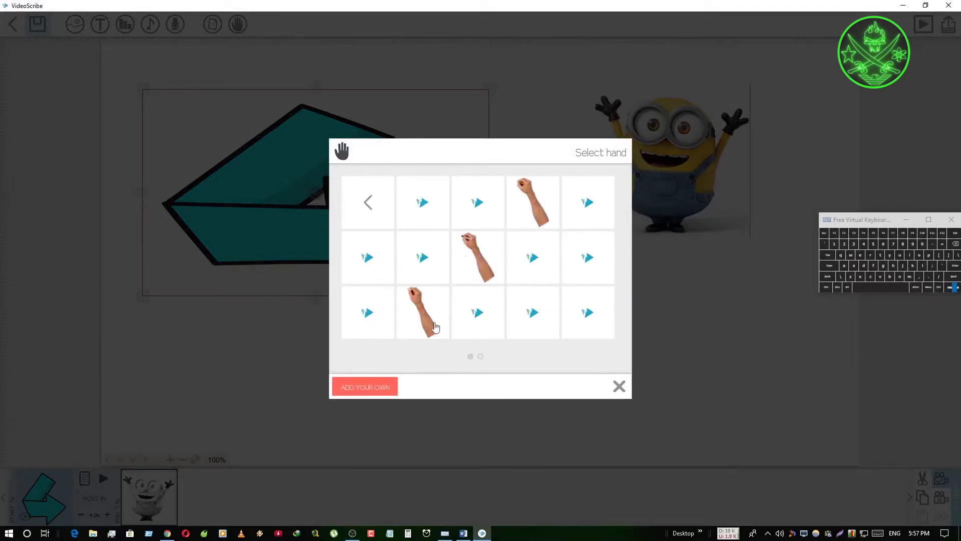
pyautogui.click(368, 203)
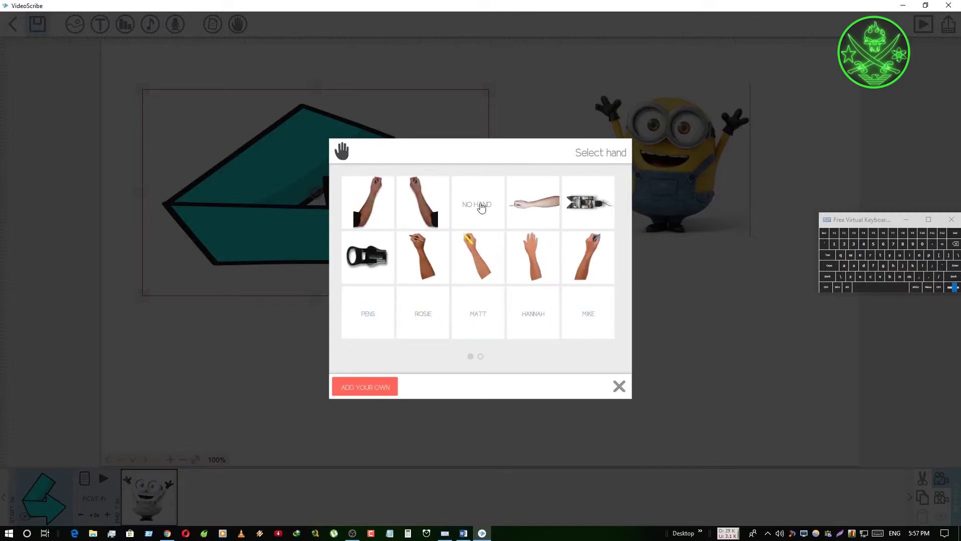
pyautogui.click(482, 206)
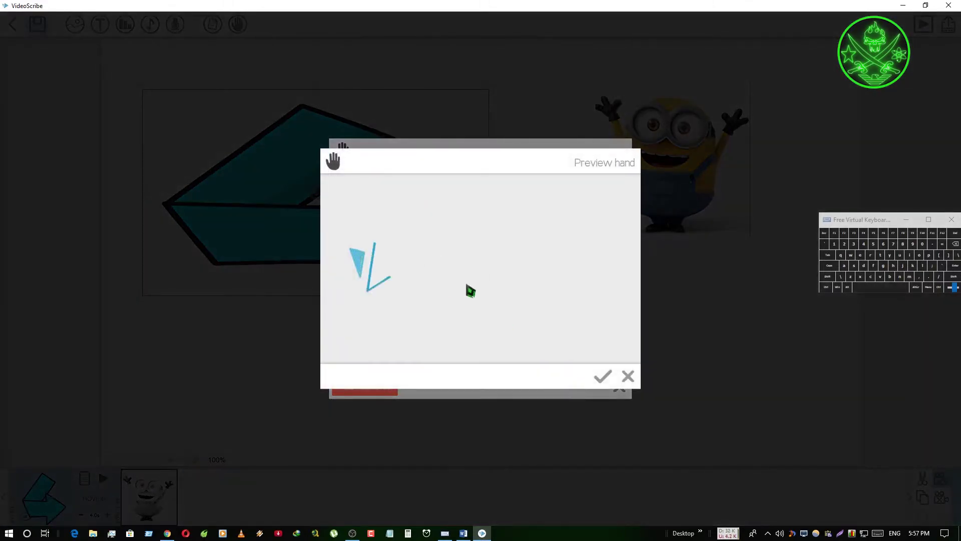
pyautogui.click(603, 375)
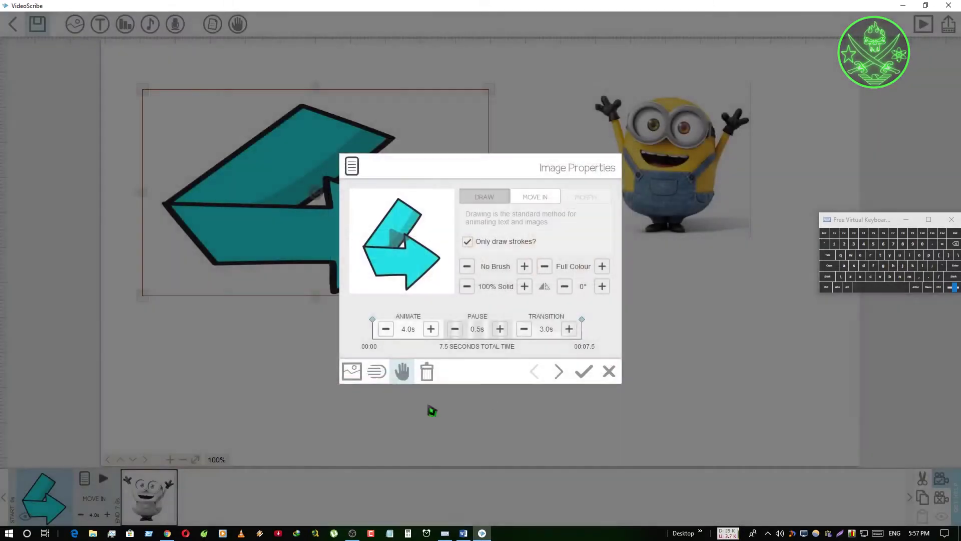
pyautogui.click(584, 371)
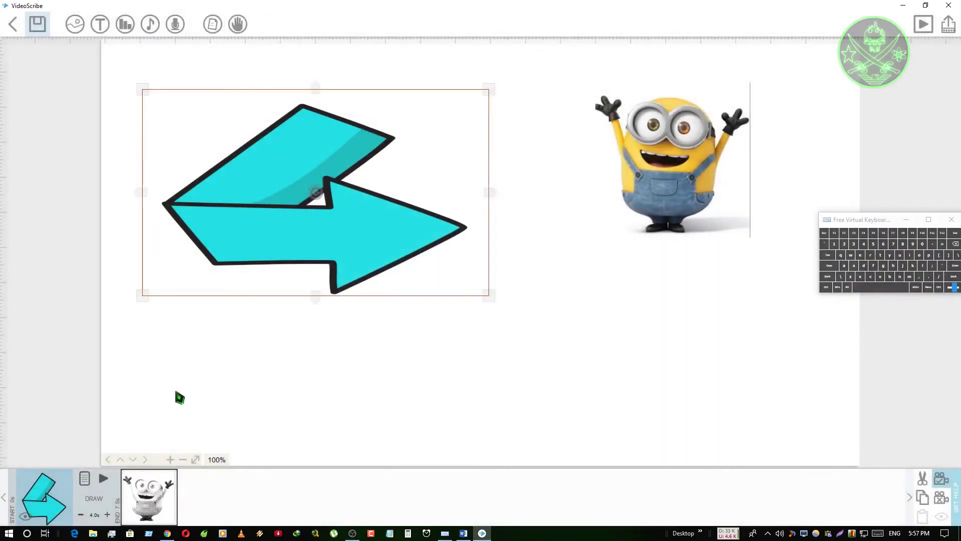
# Preview the arrow's animation without a hand and review its image properties without changing them.
pyautogui.click(104, 479)
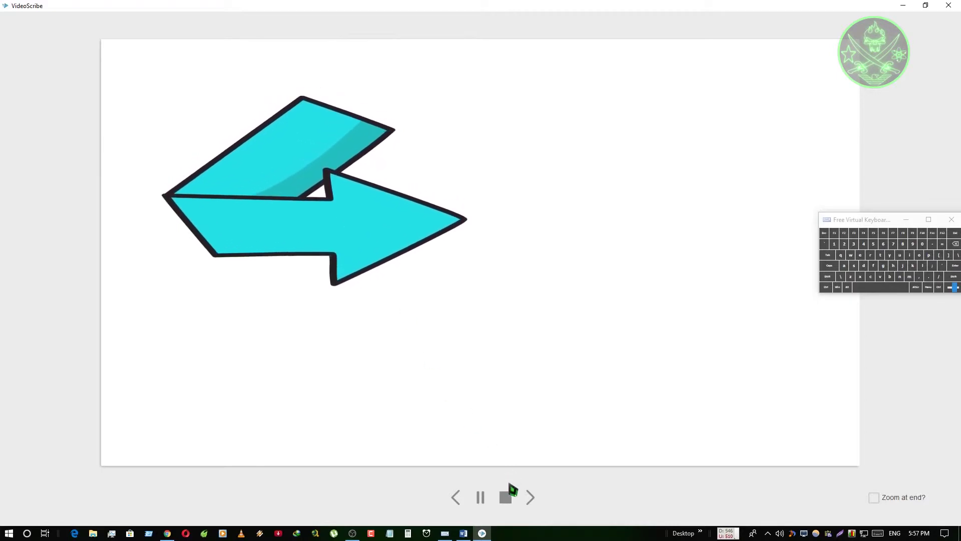
pyautogui.click(505, 497)
pyautogui.click(50, 474)
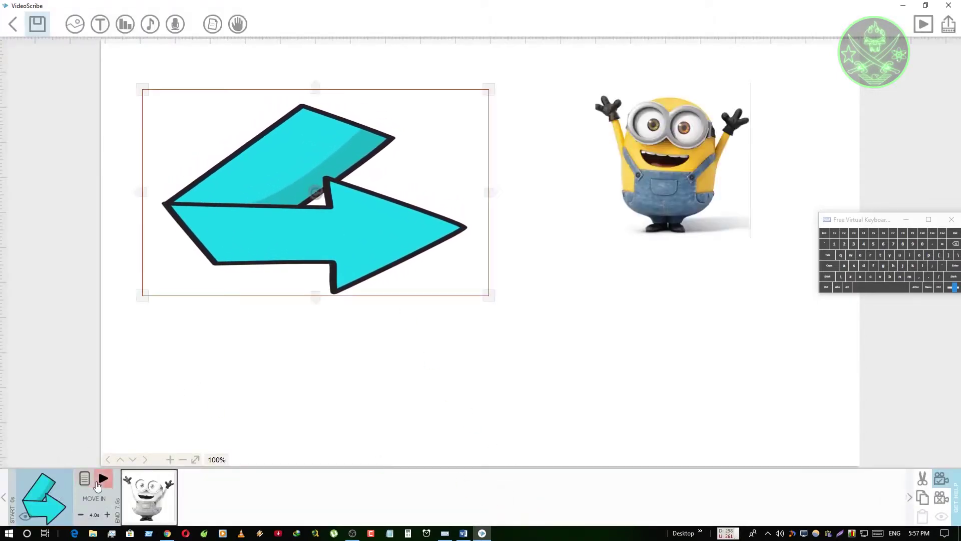
pyautogui.click(84, 478)
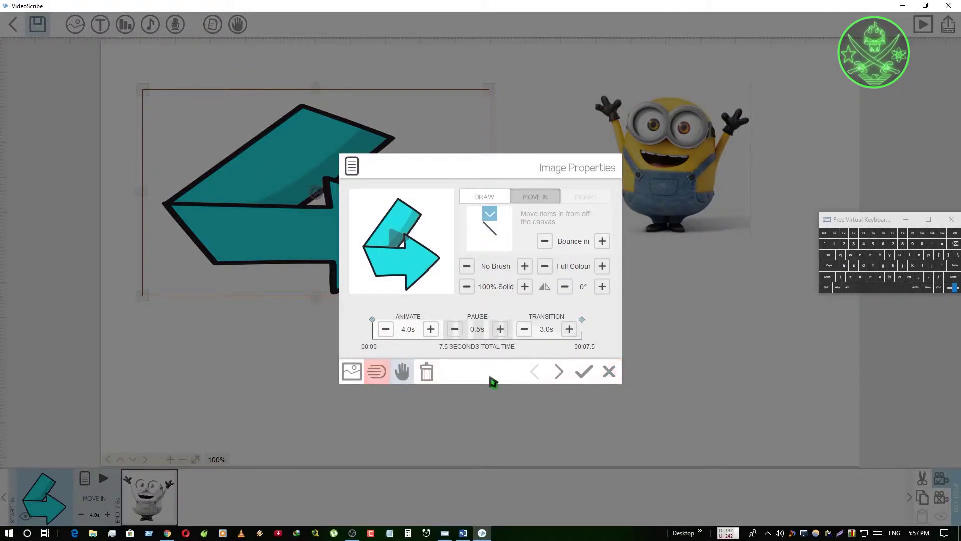
pyautogui.click(609, 371)
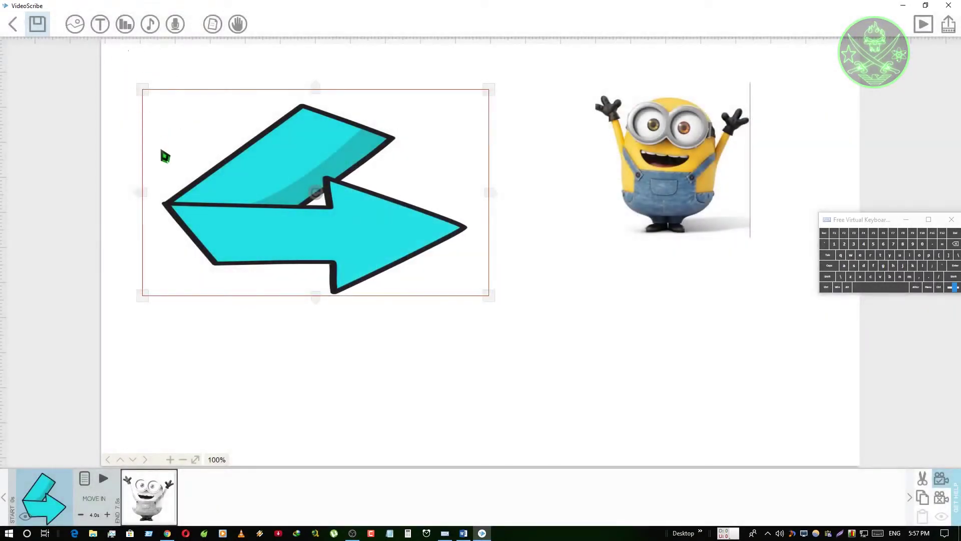
# Create a new text element reading GREEN DEMON, using the on-screen keyboard and moving it aside.
pyautogui.click(101, 27)
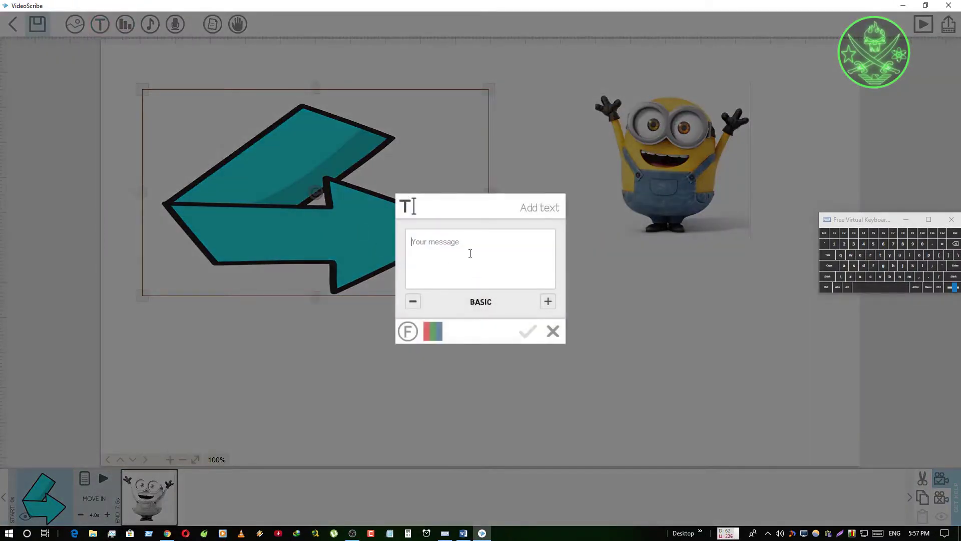
pyautogui.moveTo(856, 223); pyautogui.dragTo(643, 242)
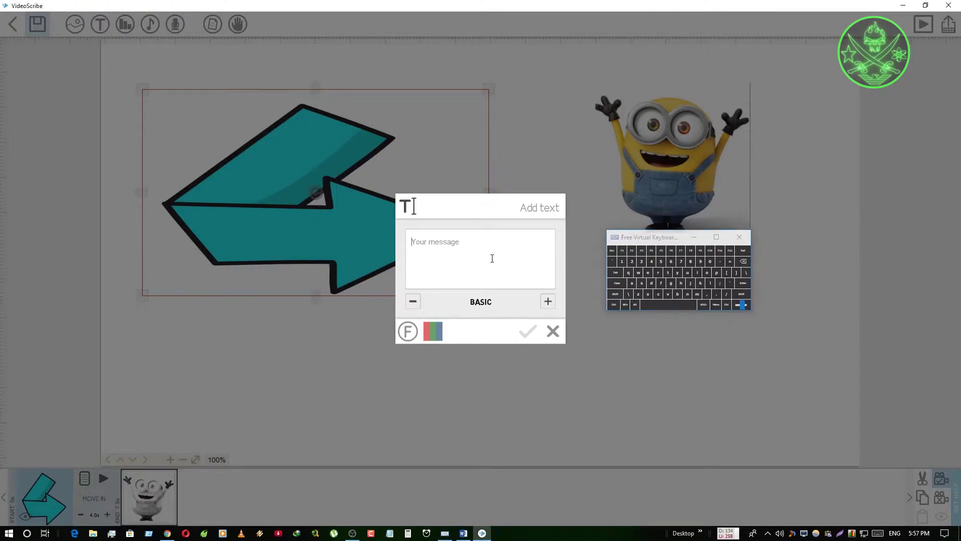
pyautogui.click(617, 283)
pyautogui.write('GREEN DEMON')
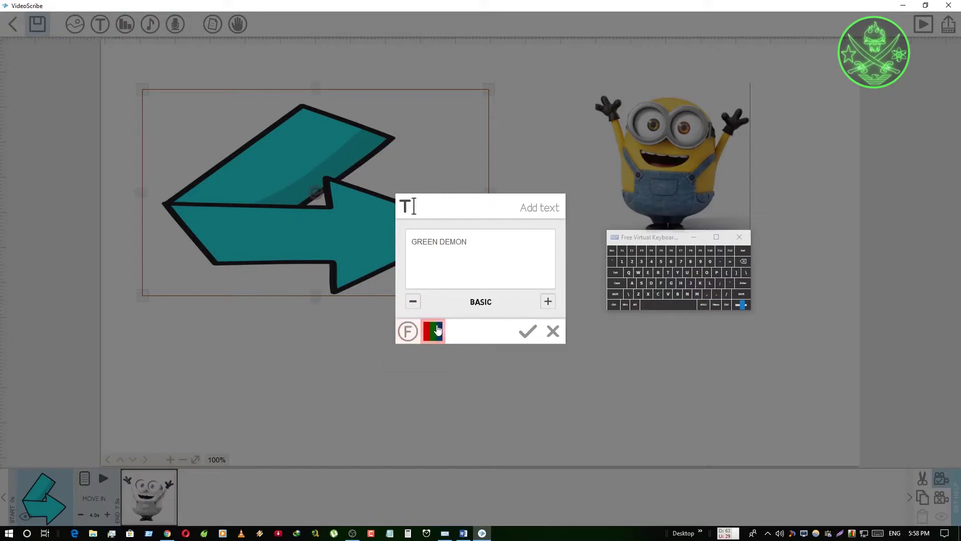
pyautogui.moveTo(676, 241); pyautogui.dragTo(790, 262)
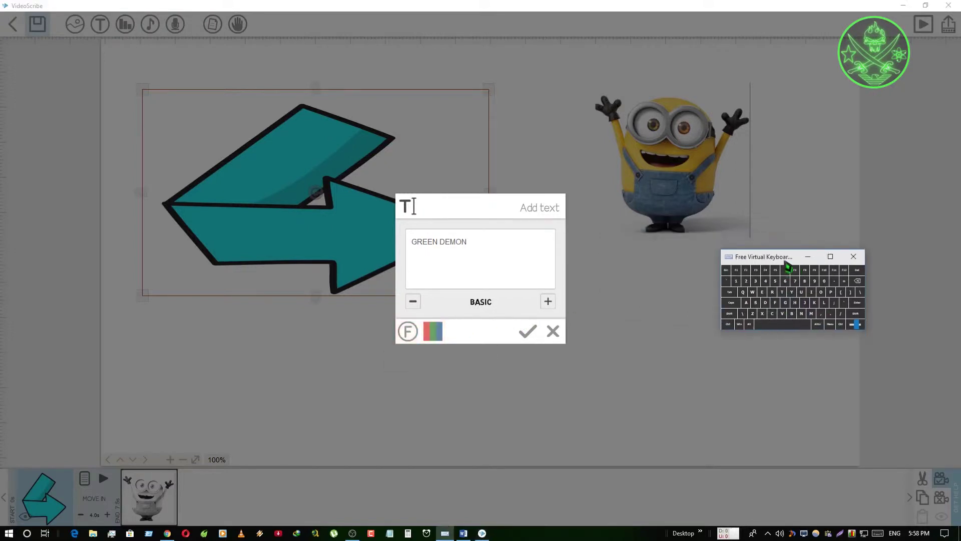
# Browse the available fonts for the GREEN DEMON text and keep BASIC as its font.
pyautogui.click(548, 301)
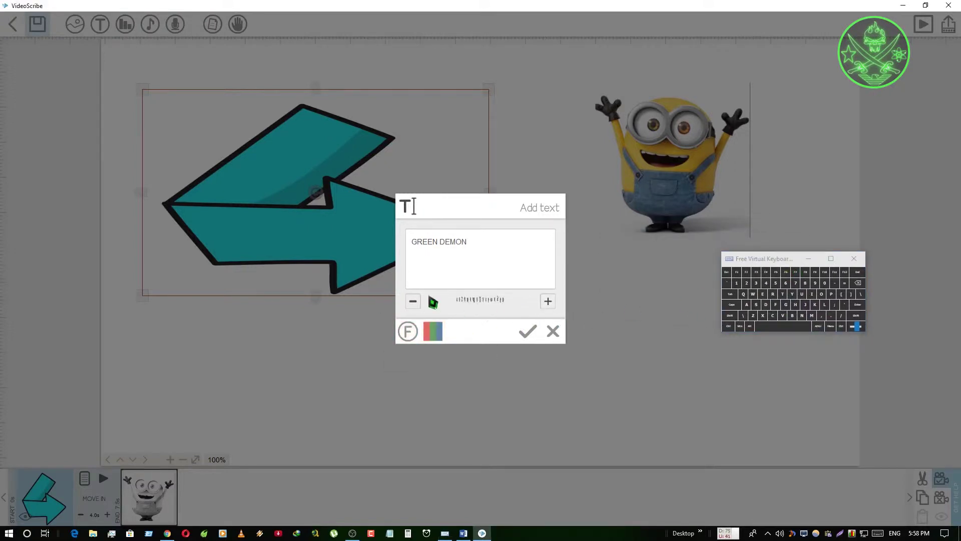
pyautogui.click(413, 301)
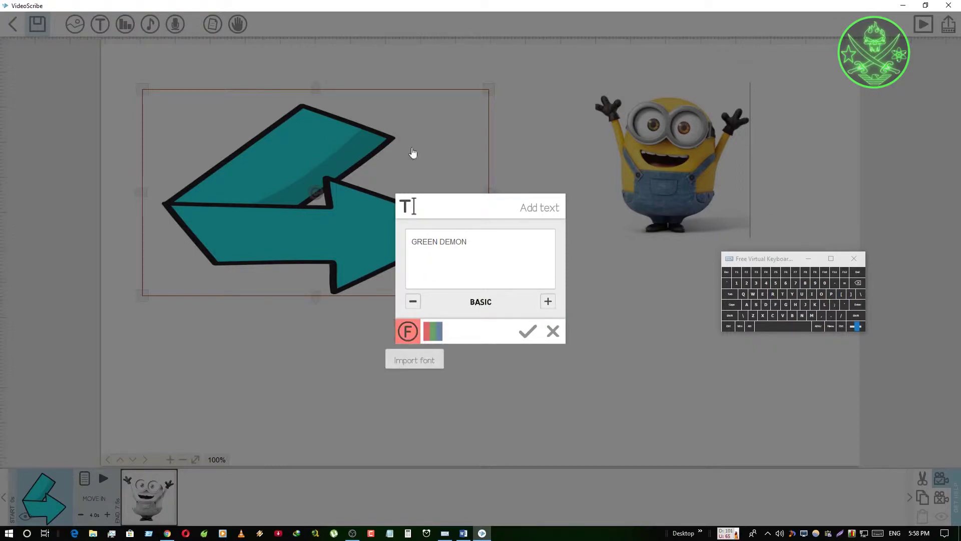
pyautogui.click(408, 331)
pyautogui.scroll(-4, 420, 238)
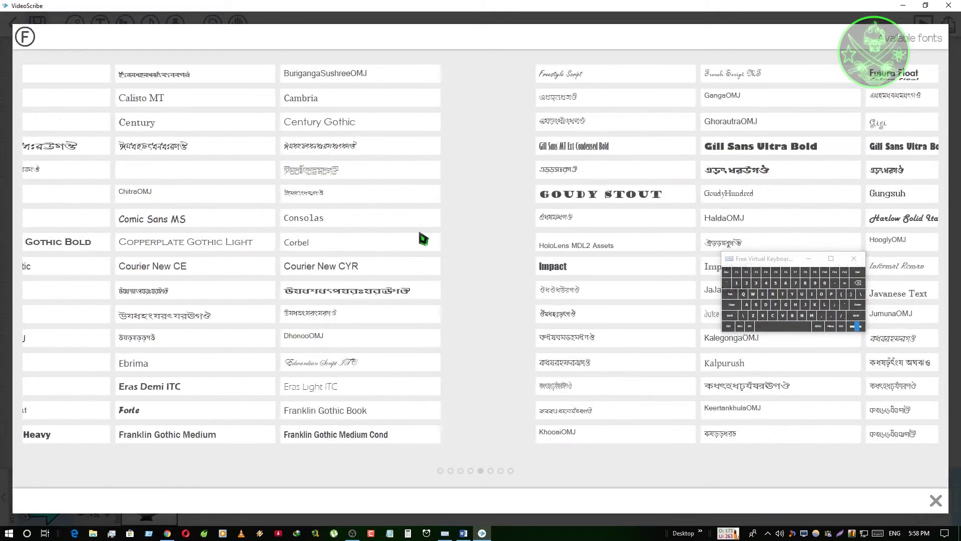
pyautogui.scroll(-3, 421, 235)
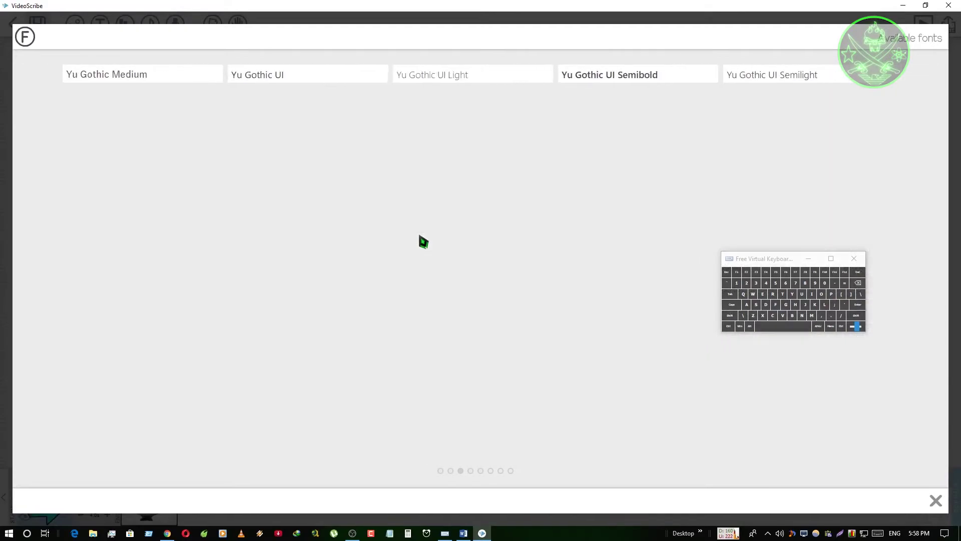
pyautogui.scroll(5, 424, 243)
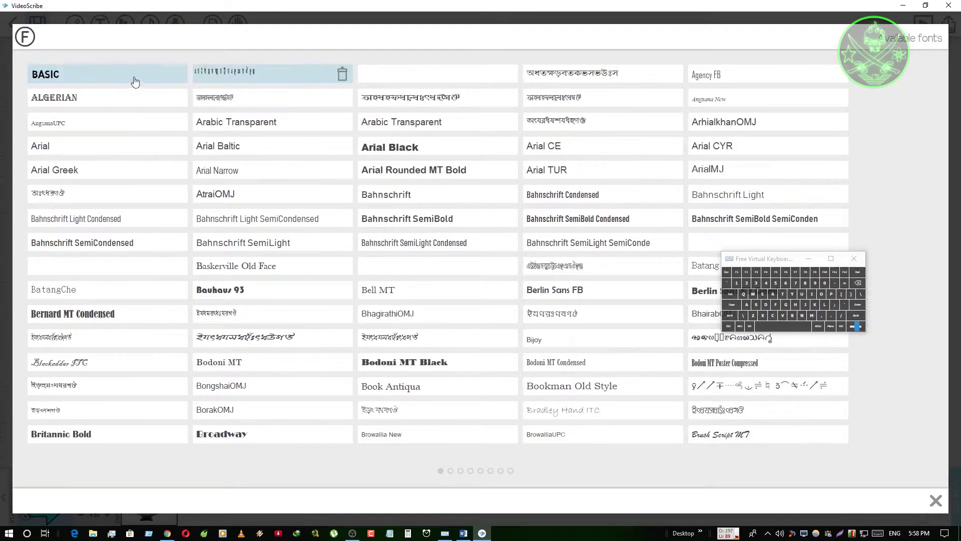
pyautogui.click(94, 79)
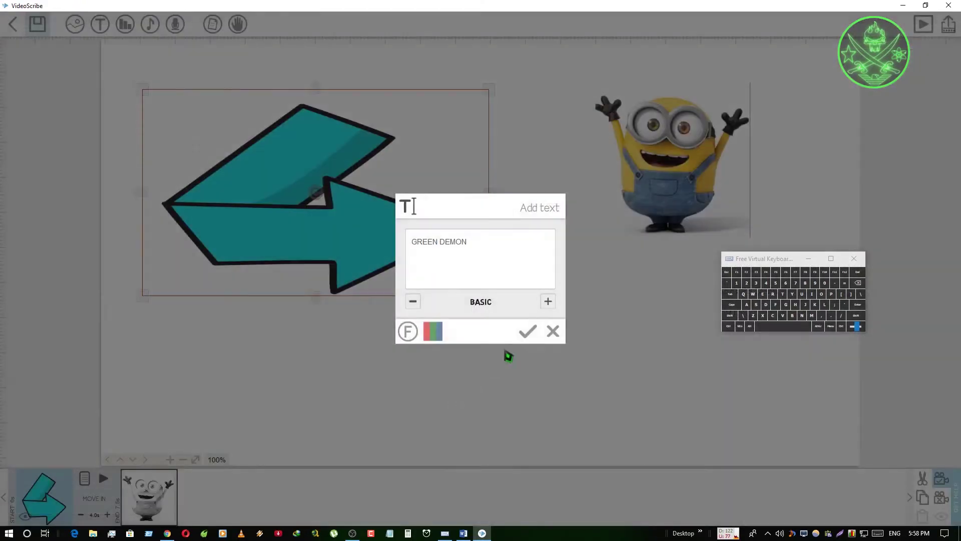
# Colour the GREEN DEMON text green and add it to the canvas.
pyautogui.moveTo(469, 242); pyautogui.dragTo(404, 245)
pyautogui.click(468, 241)
pyautogui.click(434, 331)
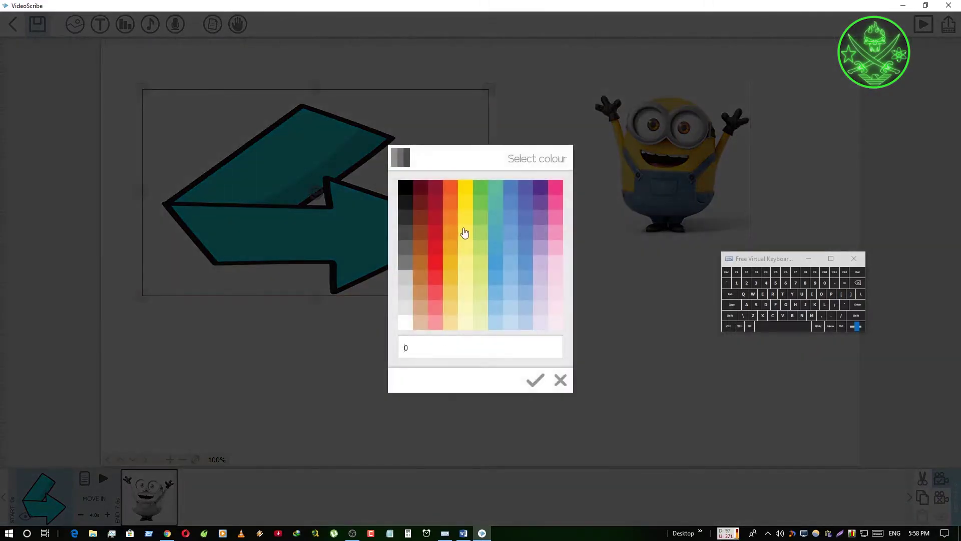
pyautogui.click(486, 194)
pyautogui.click(526, 330)
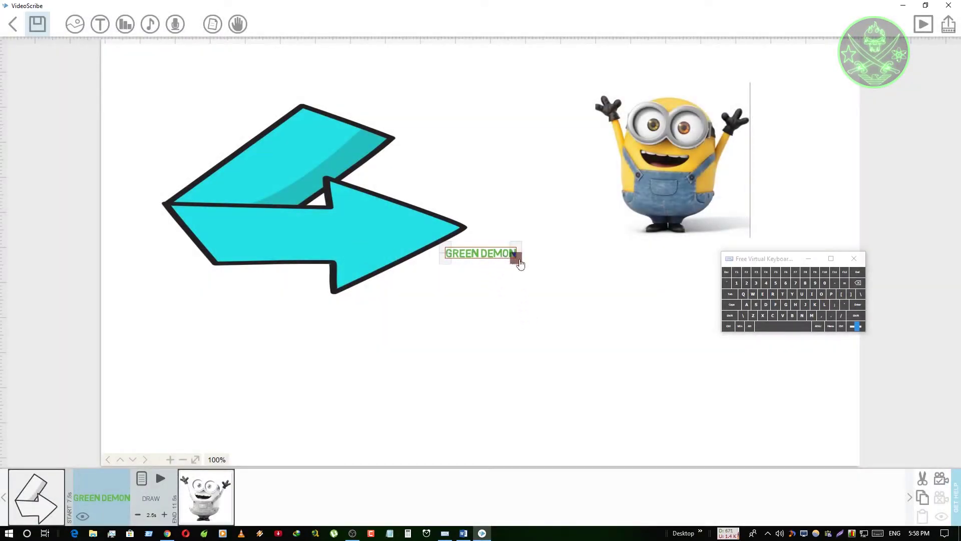
# Enlarge the GREEN DEMON text, place it below the arrow and minion, and set its camera to the current view.
pyautogui.moveTo(519, 261); pyautogui.dragTo(528, 383)
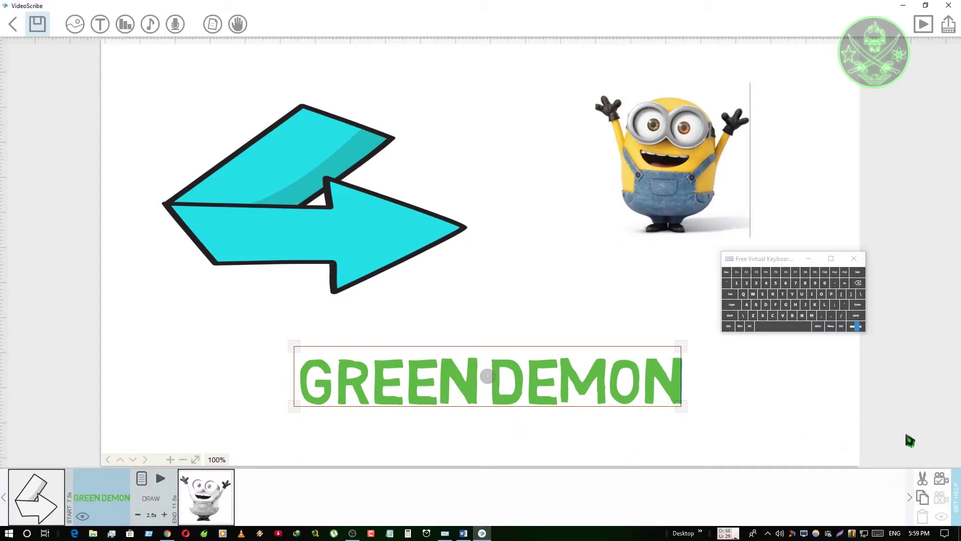
pyautogui.click(942, 486)
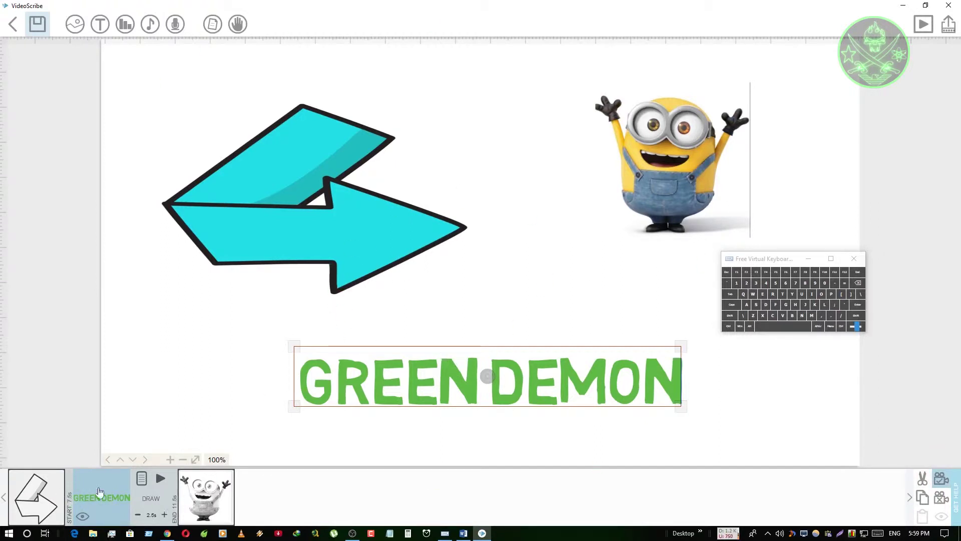
# Preview the animation from the arrow through the GREEN DEMON text and stop playback.
pyautogui.click(35, 502)
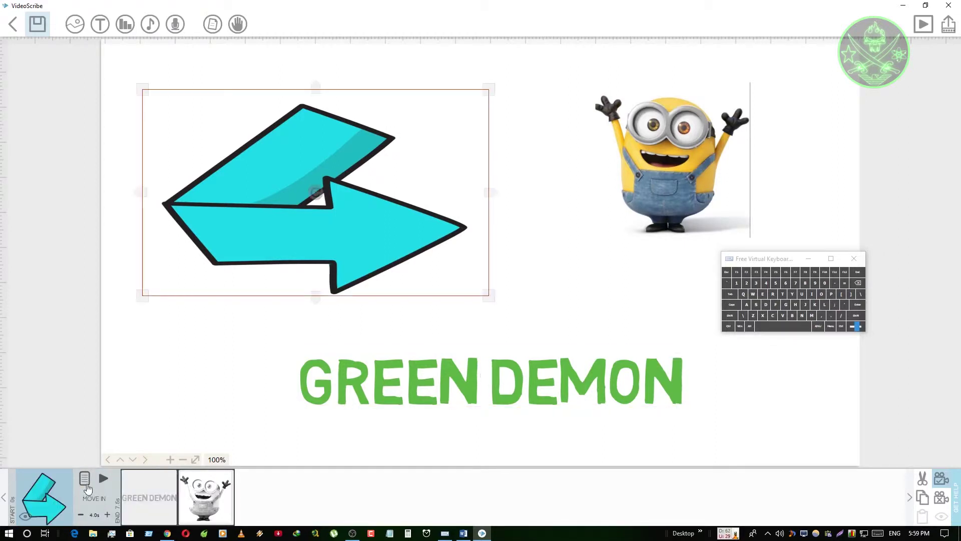
pyautogui.click(98, 479)
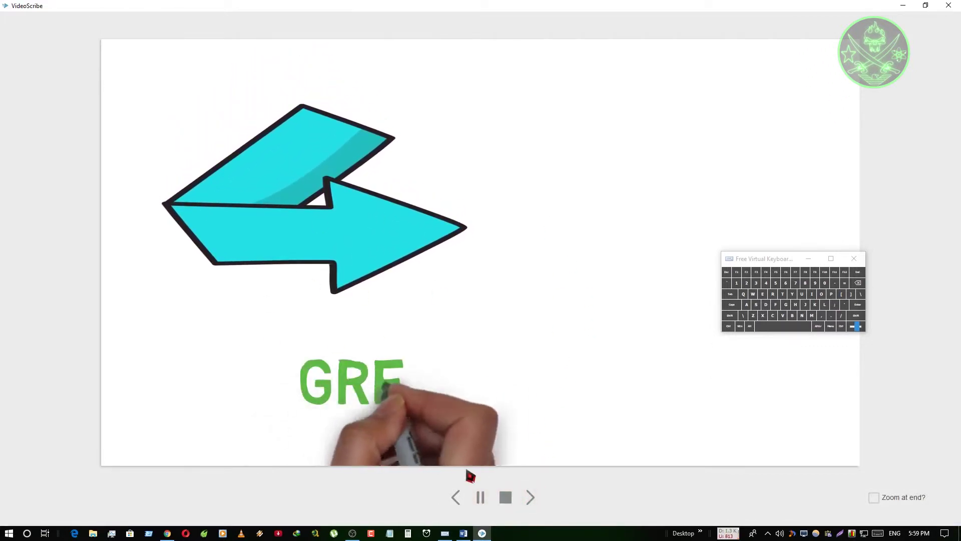
pyautogui.click(505, 497)
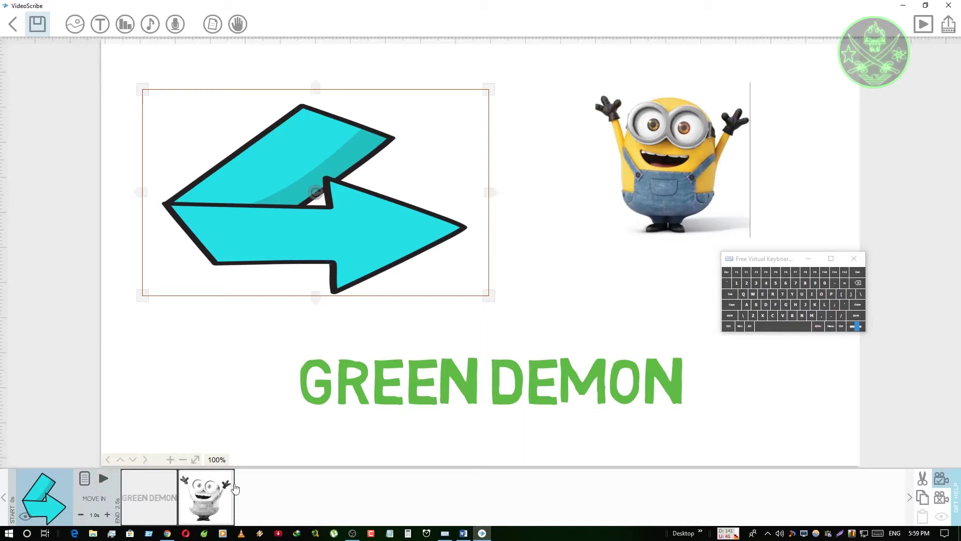
# Move the minion ahead of the GREEN DEMON text in the timeline and preview the animation from the arrow.
pyautogui.click(204, 494)
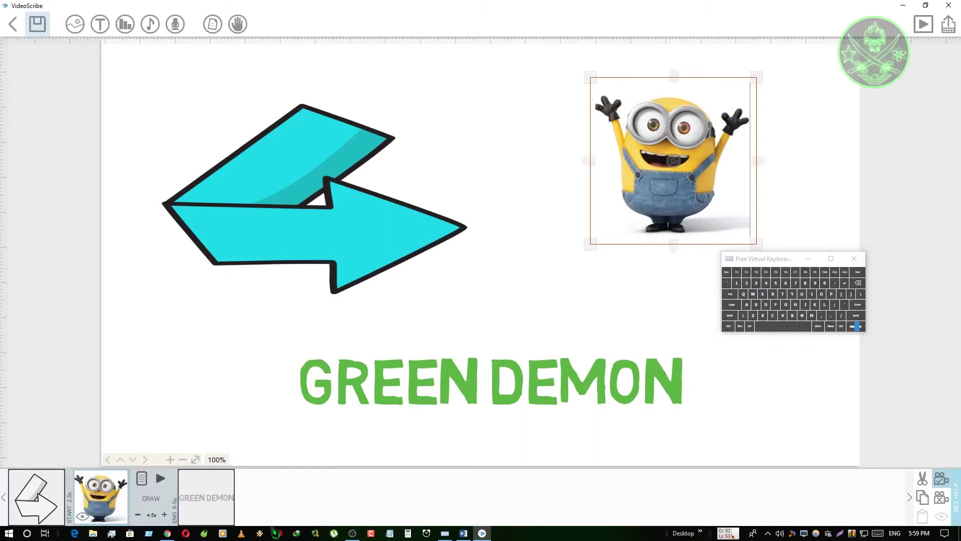
pyautogui.click(20, 504)
pyautogui.click(101, 479)
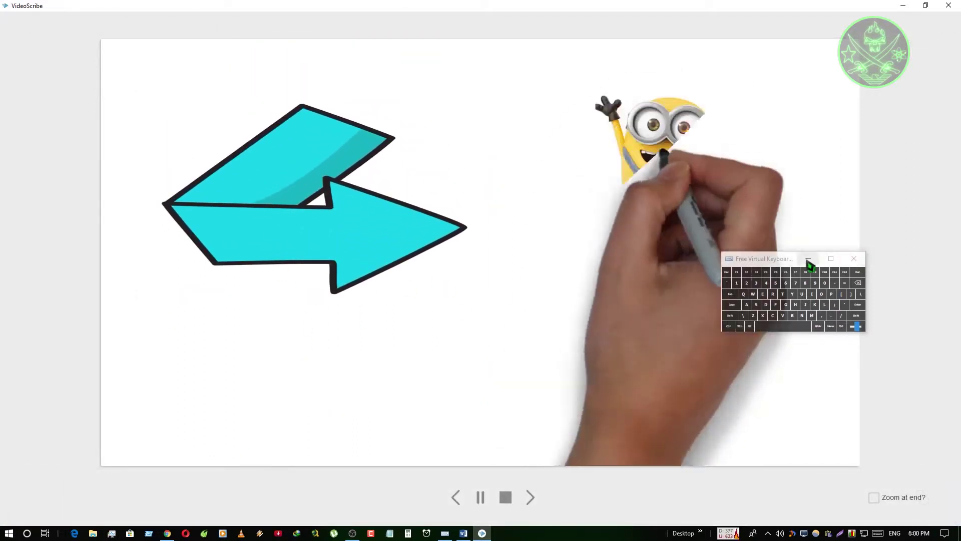
pyautogui.moveTo(790, 261); pyautogui.dragTo(882, 329)
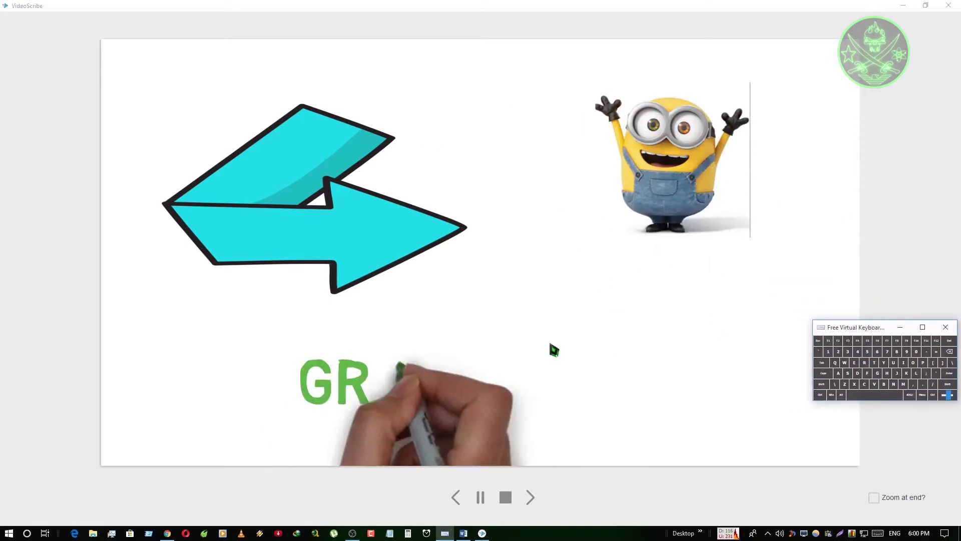
pyautogui.click(505, 497)
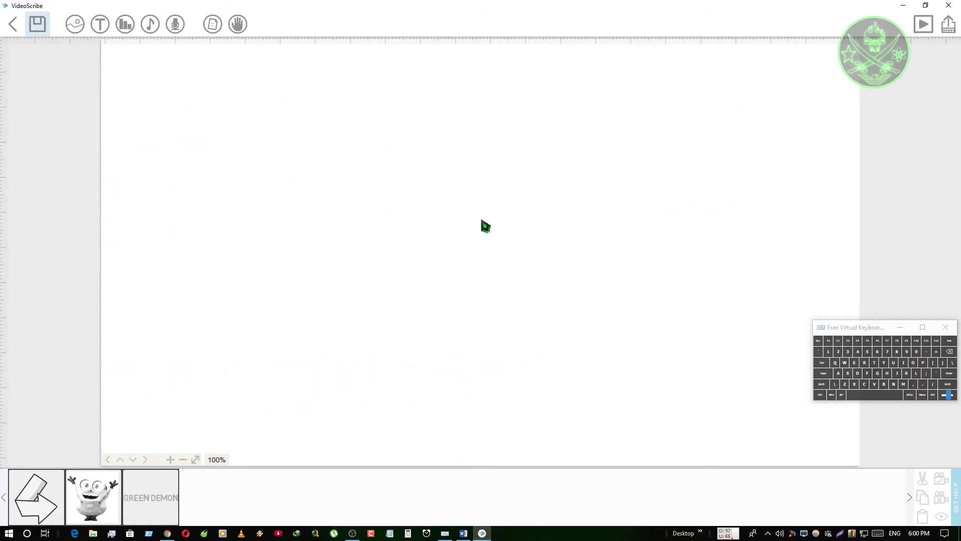
# Import the sailor cartoon image with the Draw animation in Reveal style, place it in the canvas's upper-right area and set its camera.
pyautogui.click(75, 25)
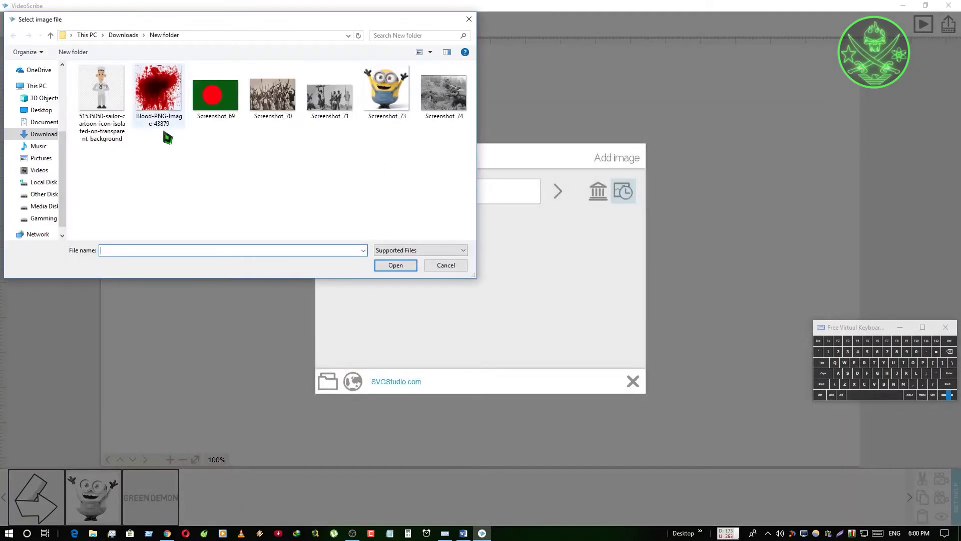
pyautogui.click(108, 103)
pyautogui.doubleClick(110, 105)
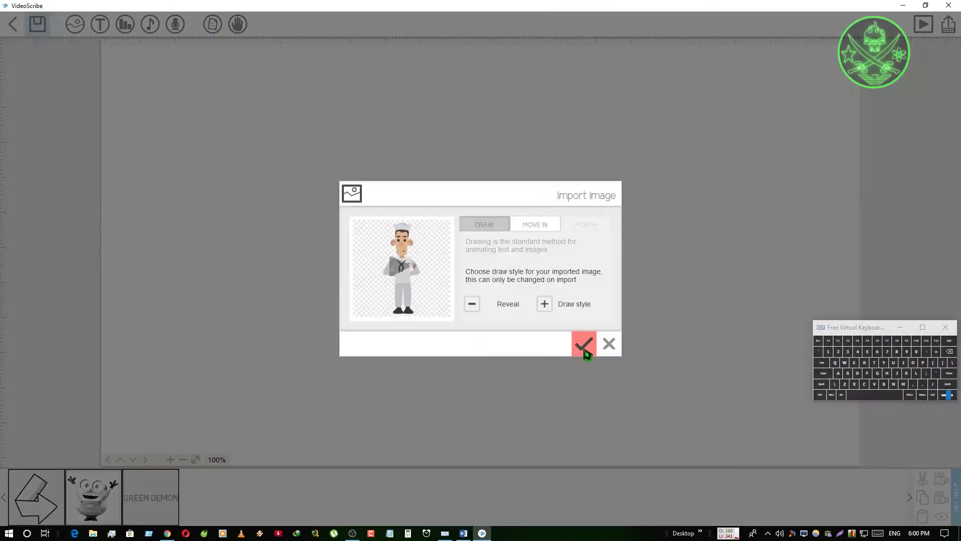
pyautogui.click(582, 344)
pyautogui.moveTo(436, 311); pyautogui.dragTo(689, 200)
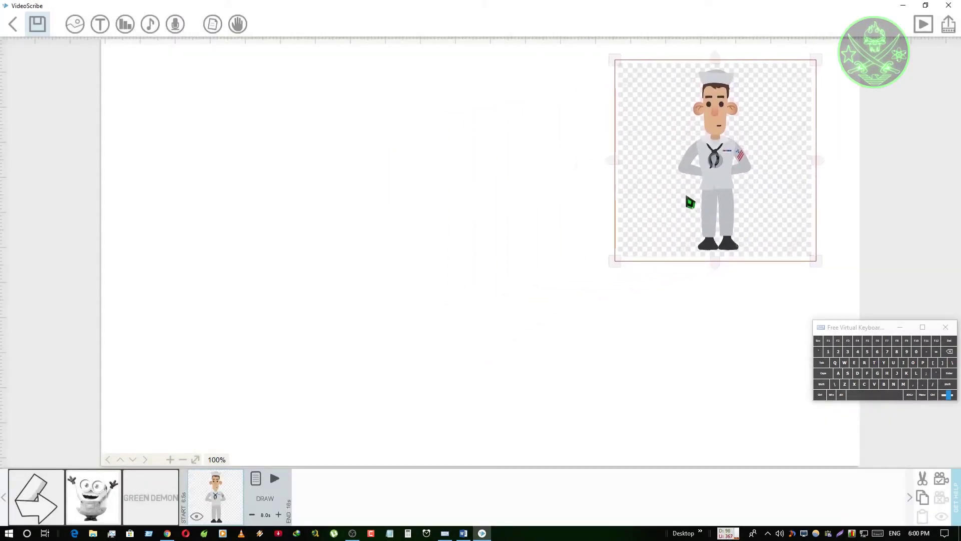
pyautogui.click(940, 480)
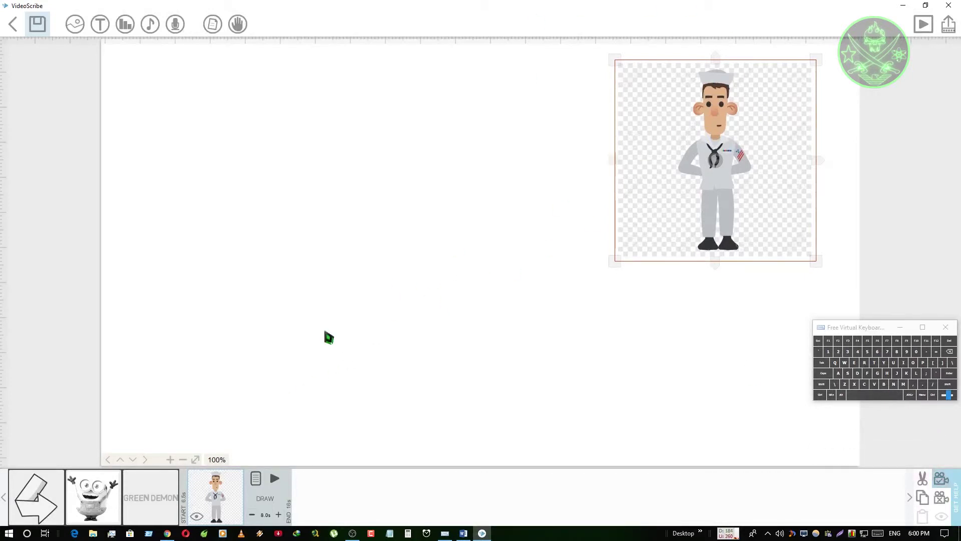
# Preview the animation from the minion through the sailor image and stop playback.
pyautogui.click(145, 502)
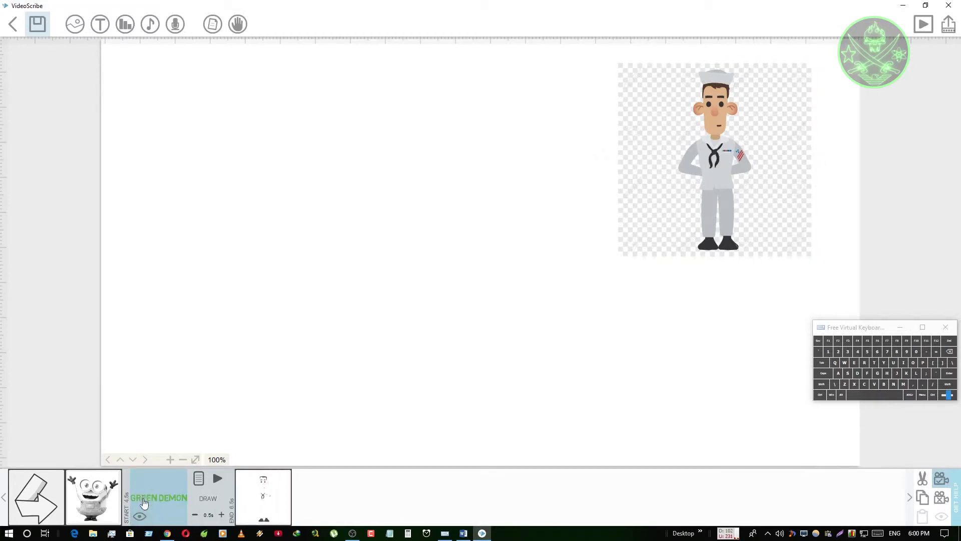
pyautogui.click(99, 503)
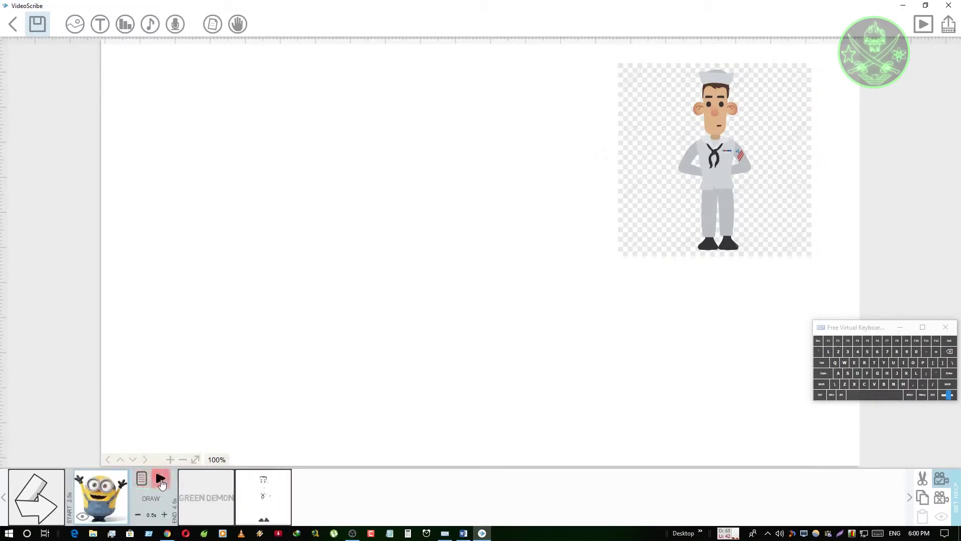
pyautogui.click(160, 478)
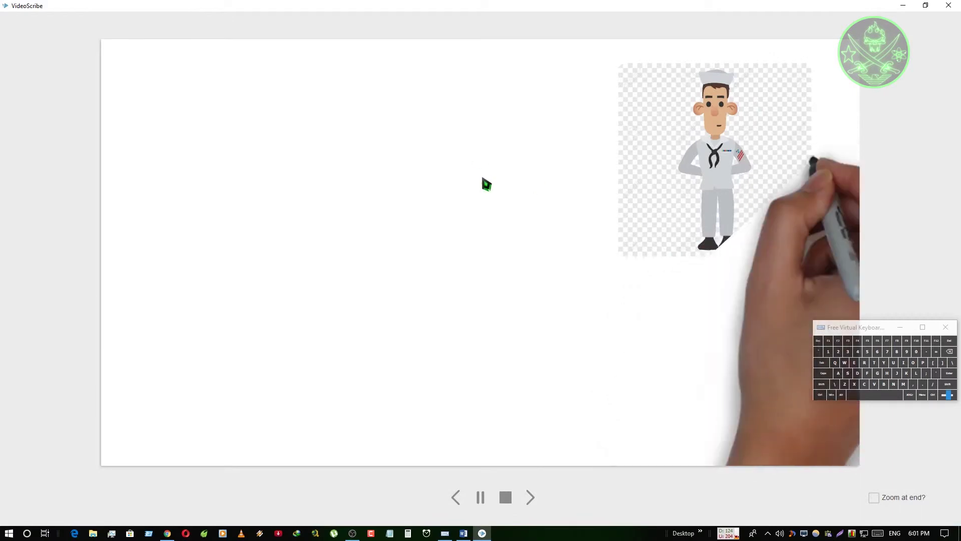
pyautogui.click(506, 498)
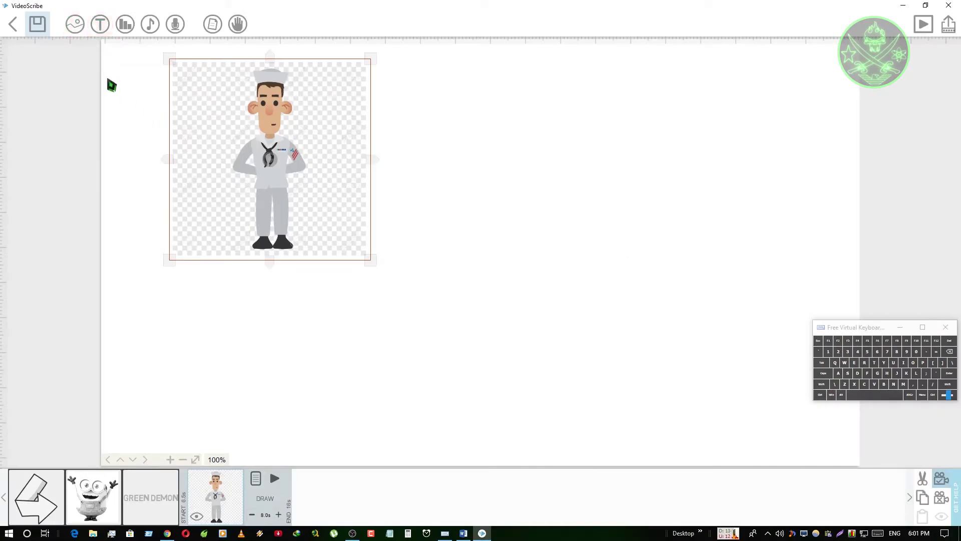
# Browse the music library by name and listen to a sample of the Adrift track.
pyautogui.click(150, 24)
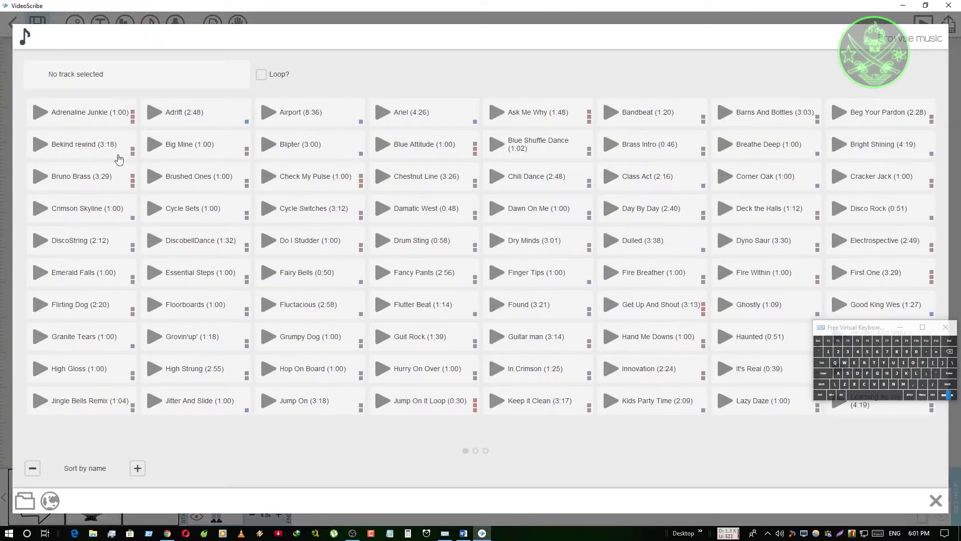
pyautogui.scroll(-2, 458, 307)
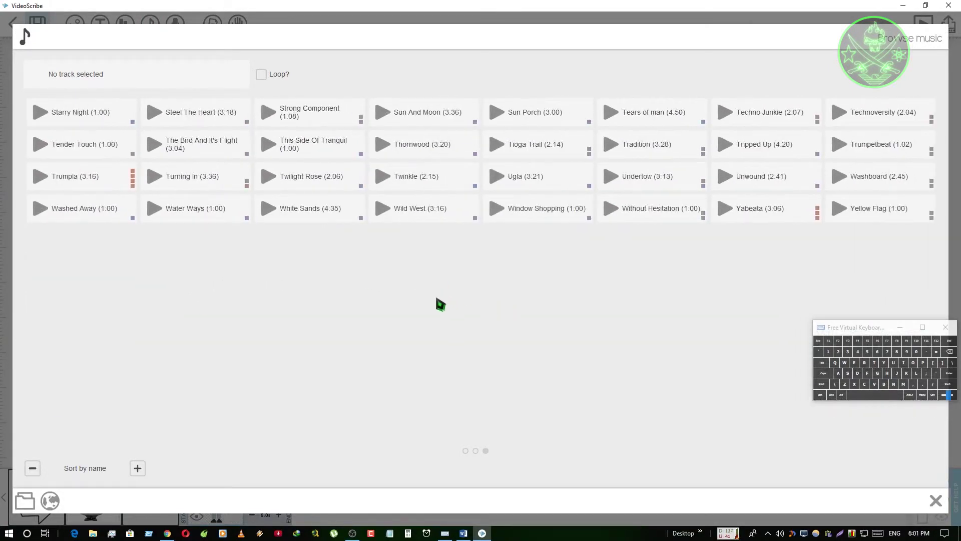
pyautogui.scroll(3, 441, 305)
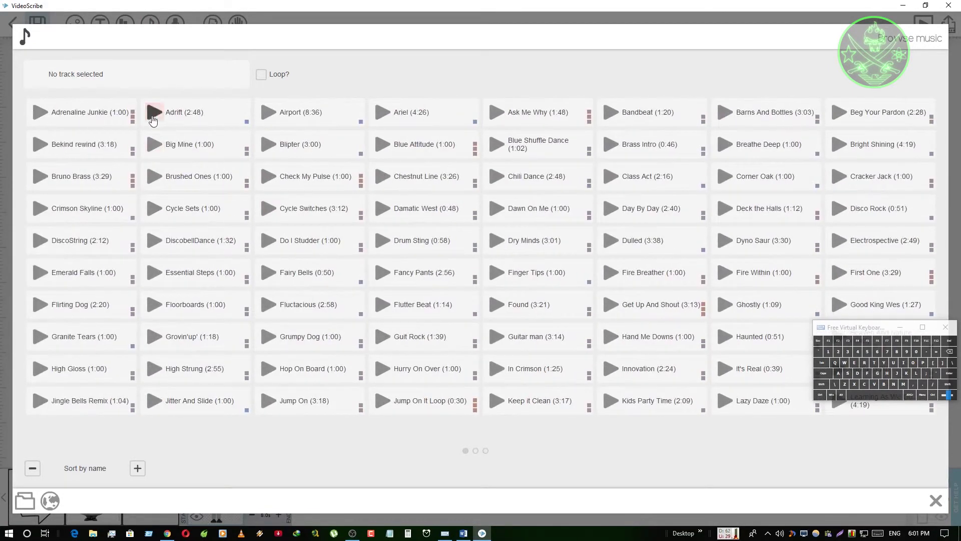
pyautogui.click(153, 115)
pyautogui.click(155, 116)
# Look at the local MP3 files available as music, try the loop option and leave the library without choosing a track.
pyautogui.click(16, 504)
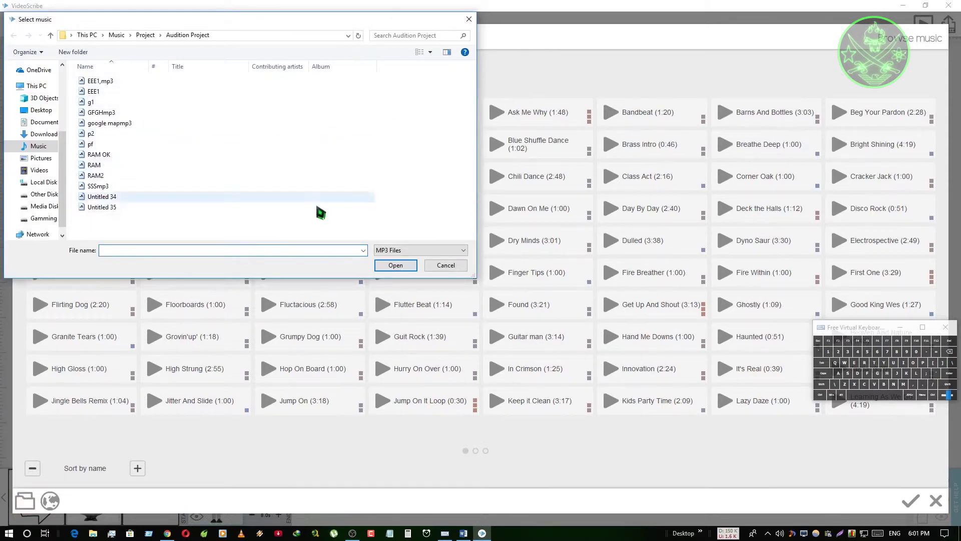
pyautogui.click(458, 267)
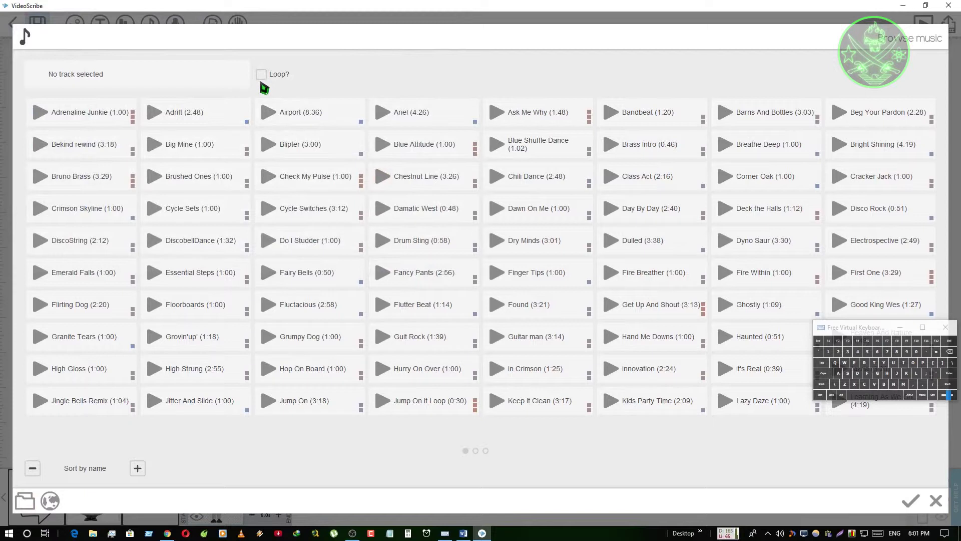
pyautogui.click(261, 75)
pyautogui.click(935, 500)
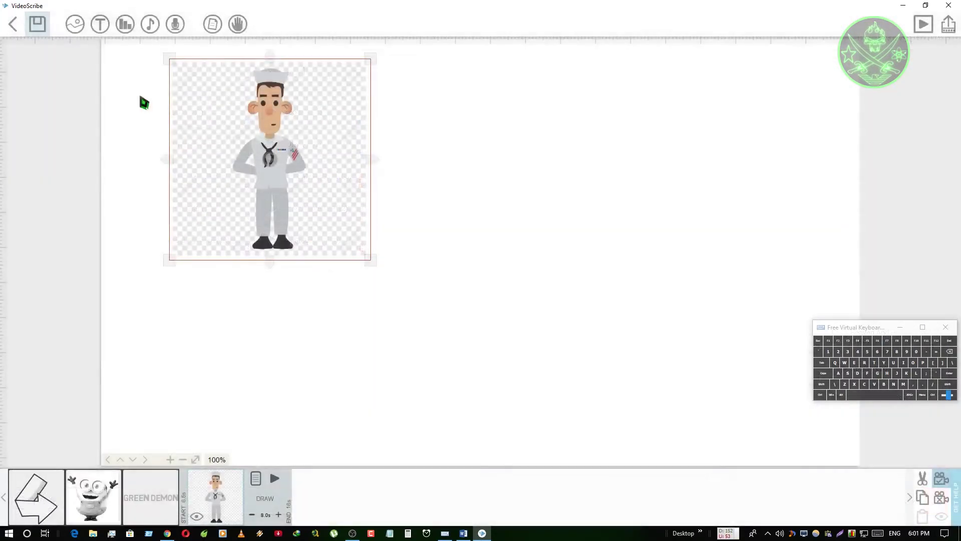
# Start recording a voiceover with the Screaming Bee Audio microphone while the scribe plays, and discard the recording.
pyautogui.click(176, 25)
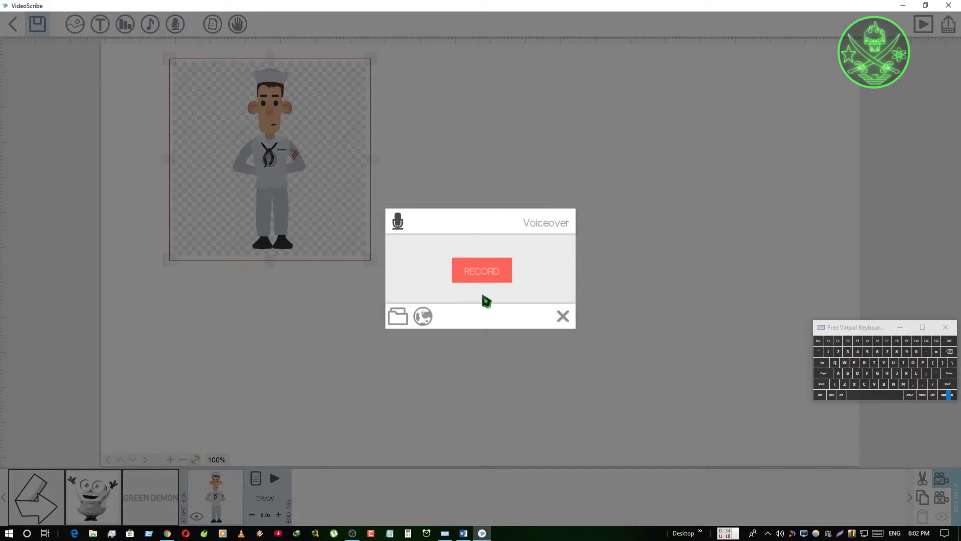
pyautogui.click(490, 272)
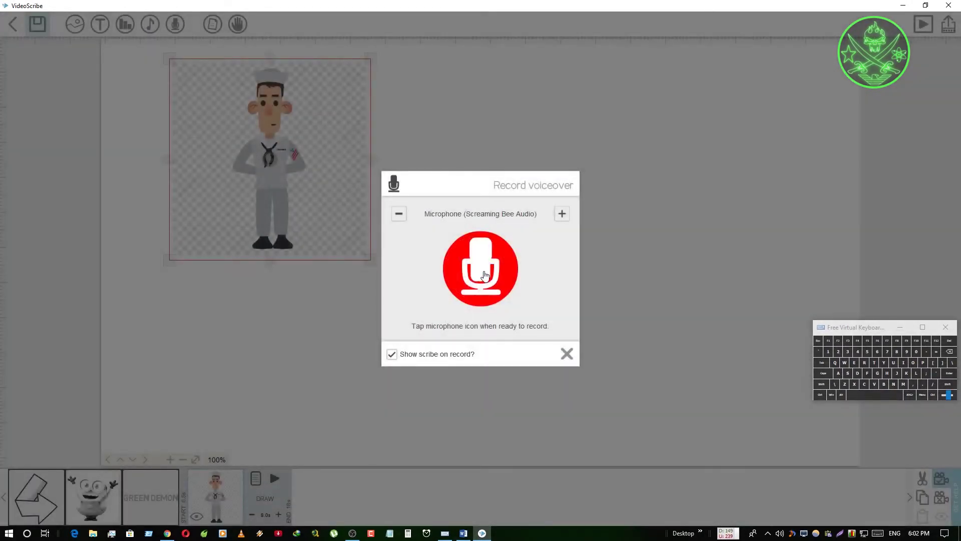
pyautogui.click(485, 274)
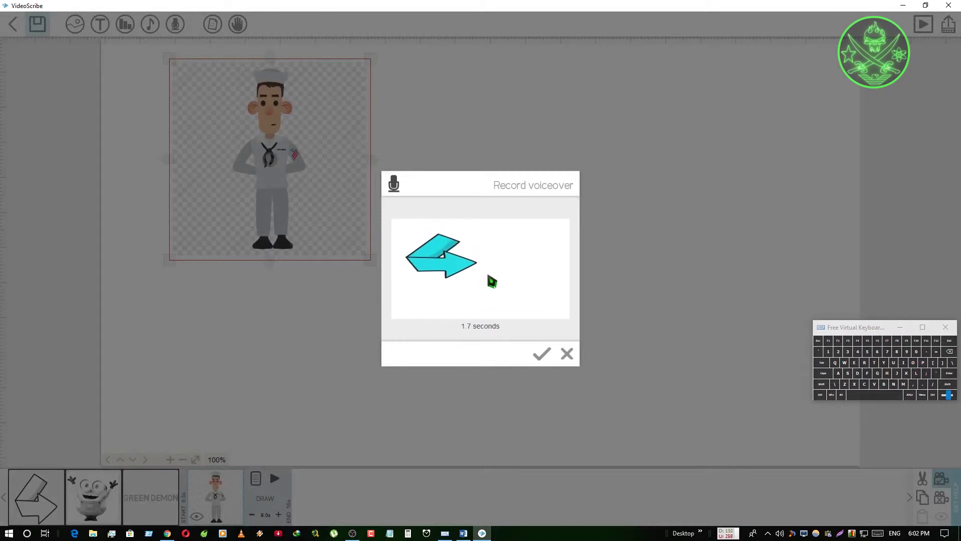
pyautogui.click(567, 354)
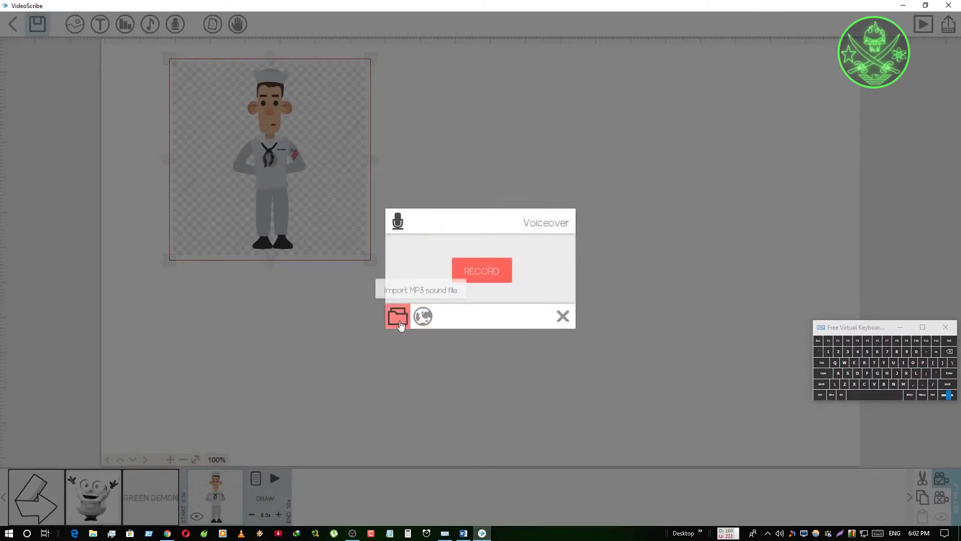
# Look at the MP3 files available to import as a voiceover and close the voiceover options without importing.
pyautogui.click(398, 316)
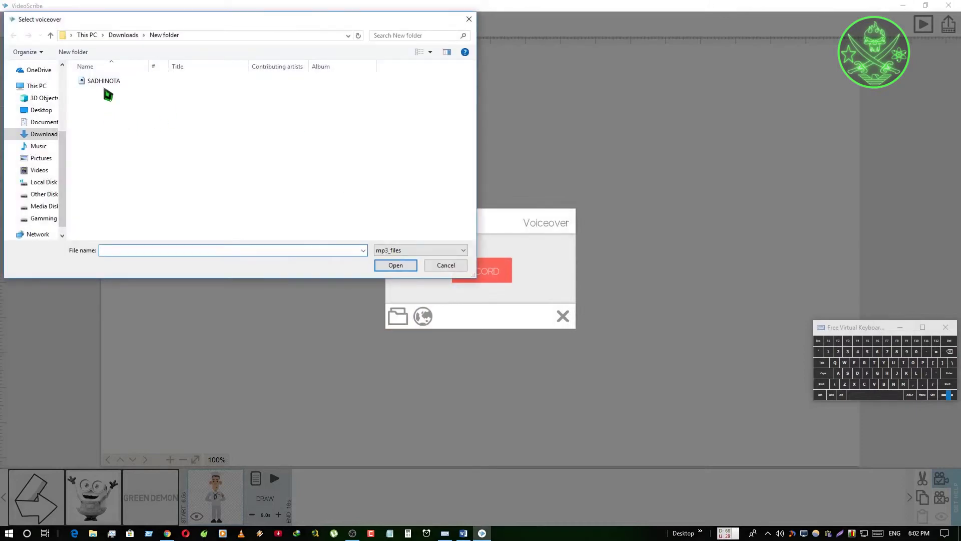
pyautogui.click(469, 19)
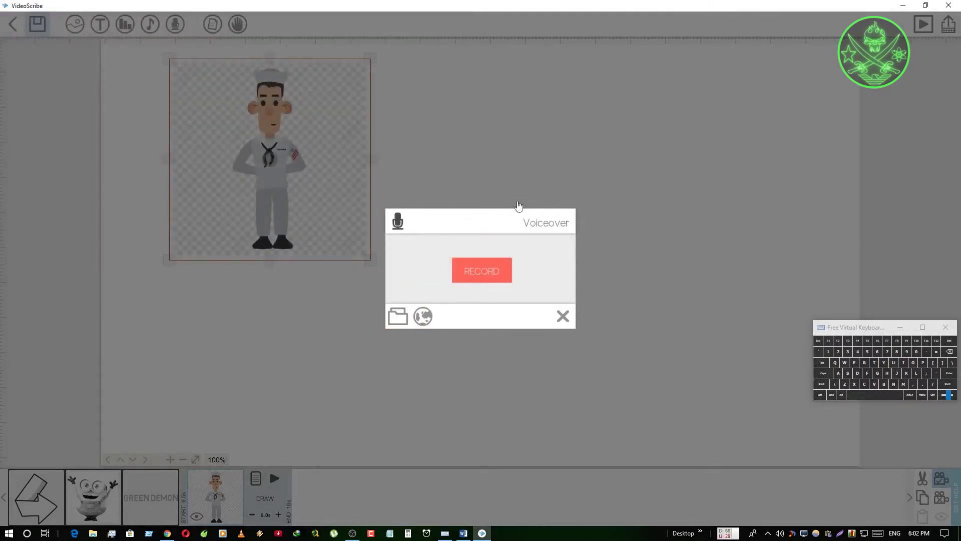
pyautogui.click(564, 317)
# Cut the sailor image, paste it back at the end of the timeline and move it near the canvas's centre.
pyautogui.moveTo(277, 174); pyautogui.dragTo(338, 203)
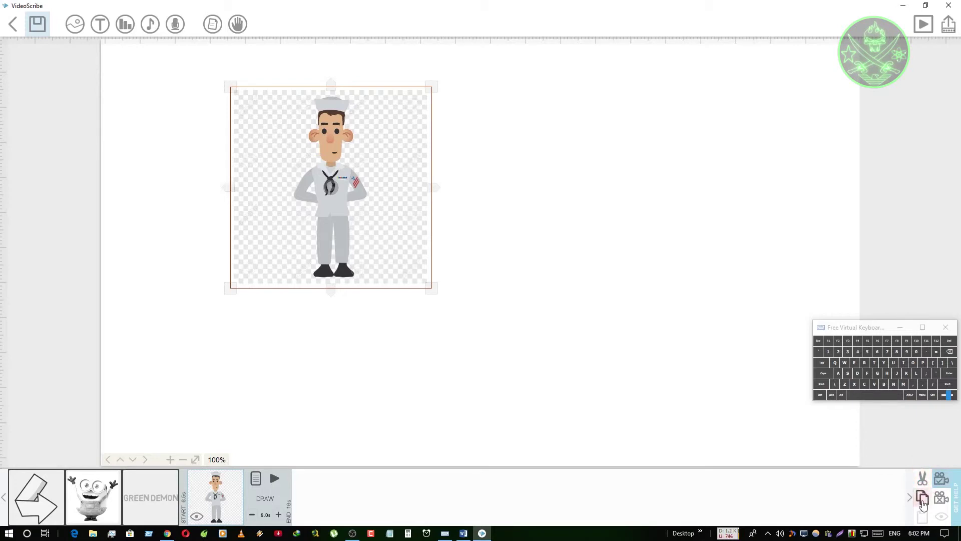
pyautogui.click(923, 479)
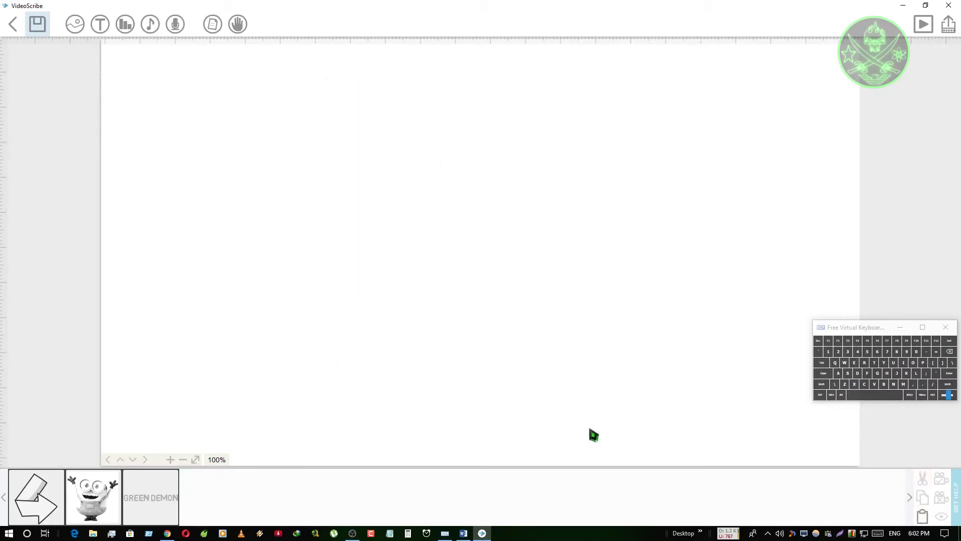
pyautogui.click(923, 518)
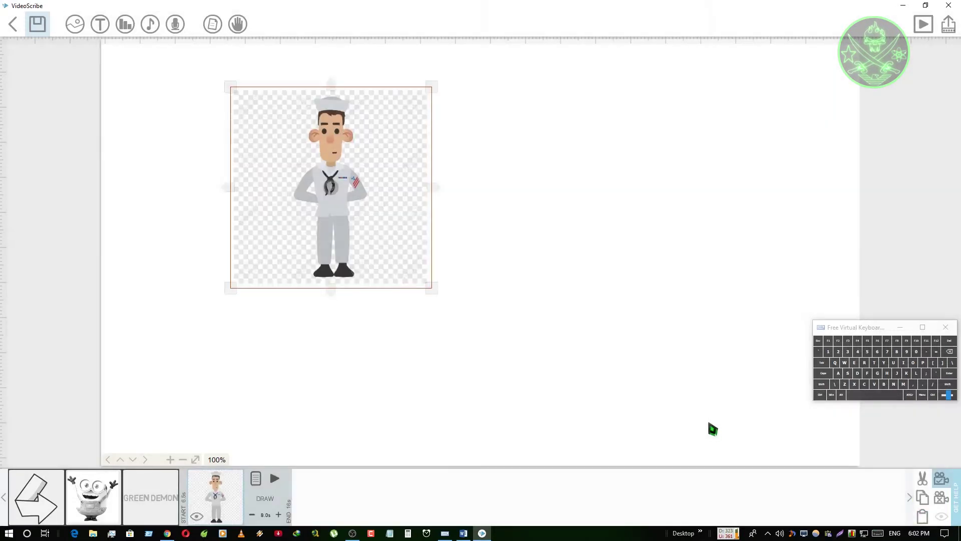
pyautogui.moveTo(334, 220); pyautogui.dragTo(559, 274)
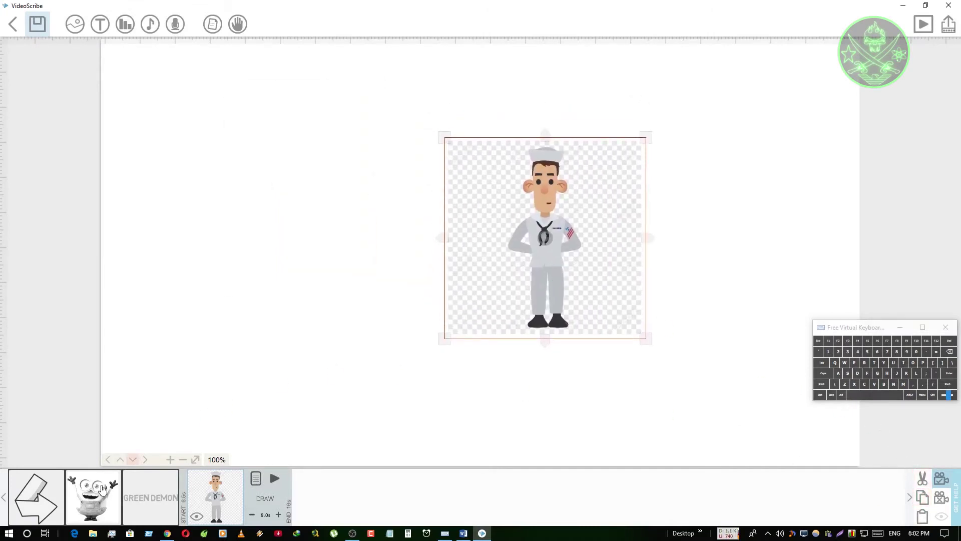
# Paste another copy of the sailor image directly after the arrow in the timeline.
pyautogui.click(100, 491)
pyautogui.click(48, 497)
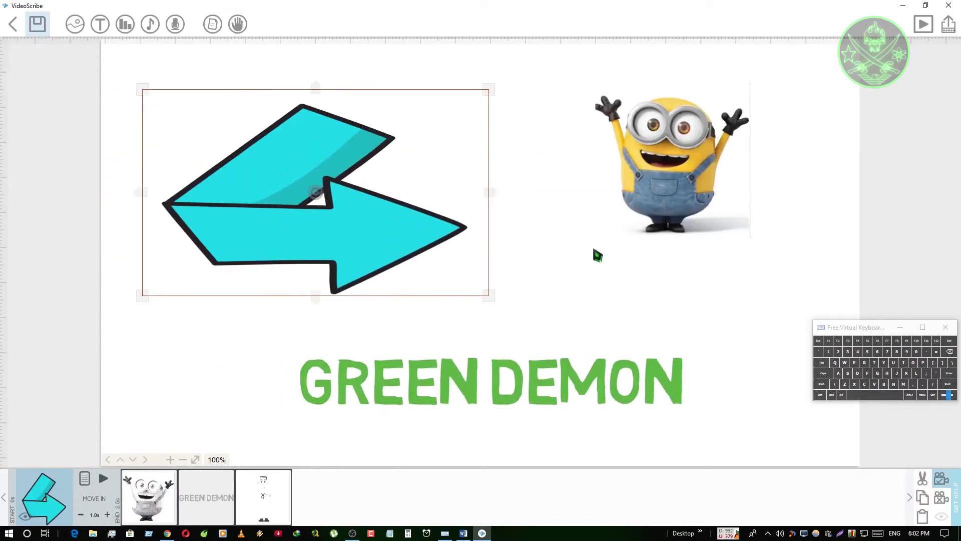
pyautogui.click(923, 517)
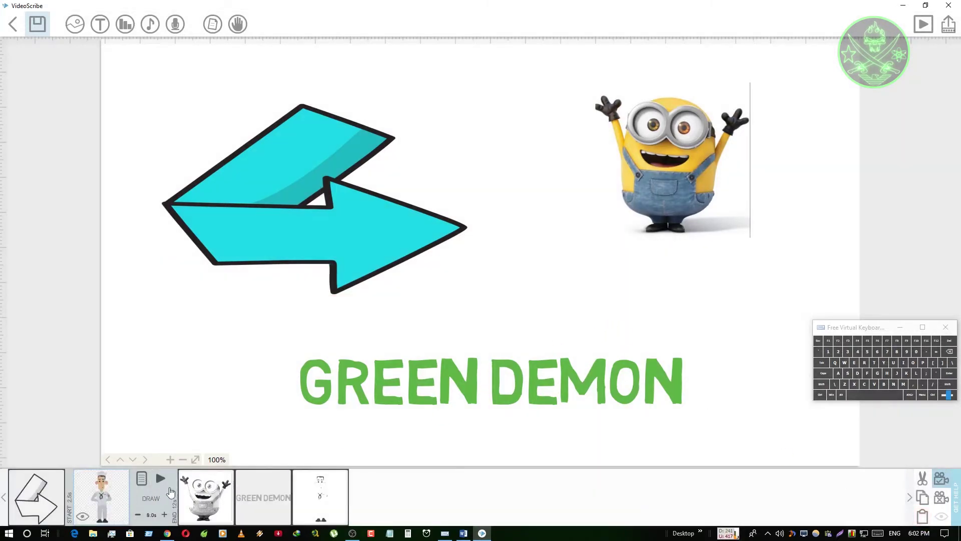
# Place the pasted sailor between the arrow and the minion and set its camera to the current view.
pyautogui.click(101, 494)
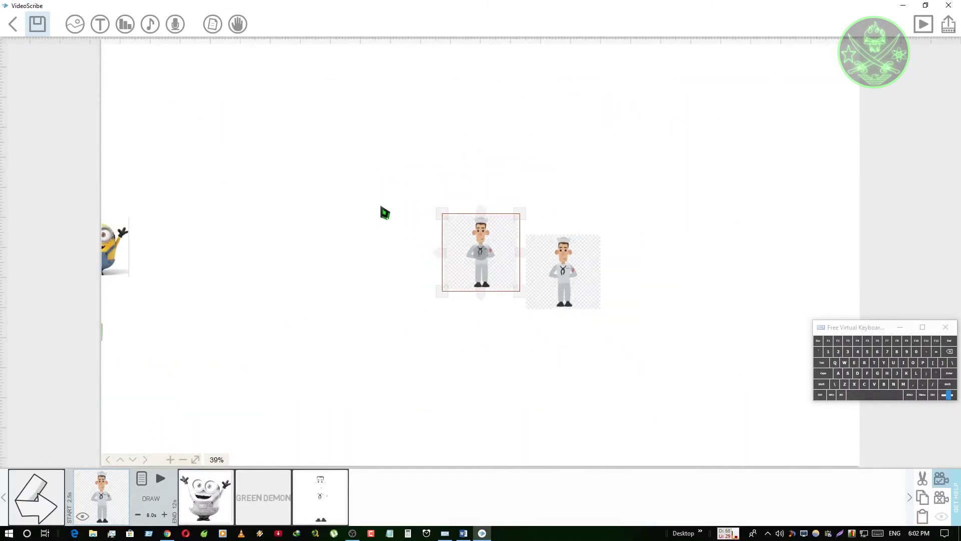
pyautogui.moveTo(494, 267); pyautogui.dragTo(217, 275)
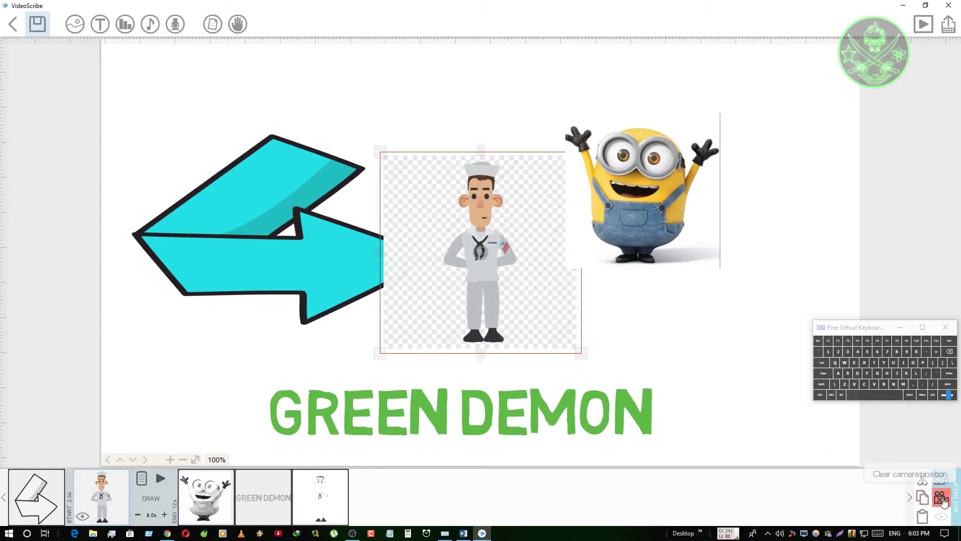
pyautogui.click(941, 478)
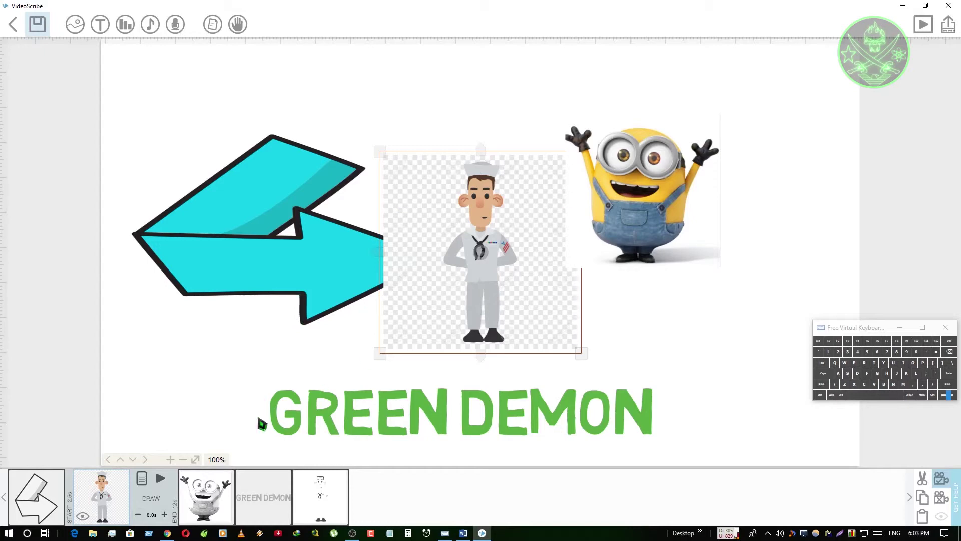
# Preview the animation from the sailor between the arrow and the minion, skip ahead and stop playback.
pyautogui.click(160, 478)
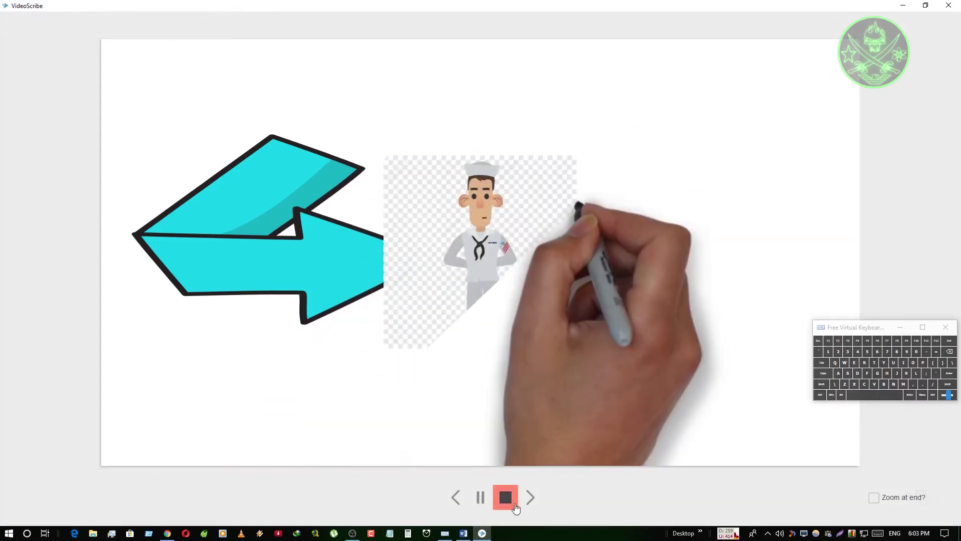
pyautogui.click(530, 508)
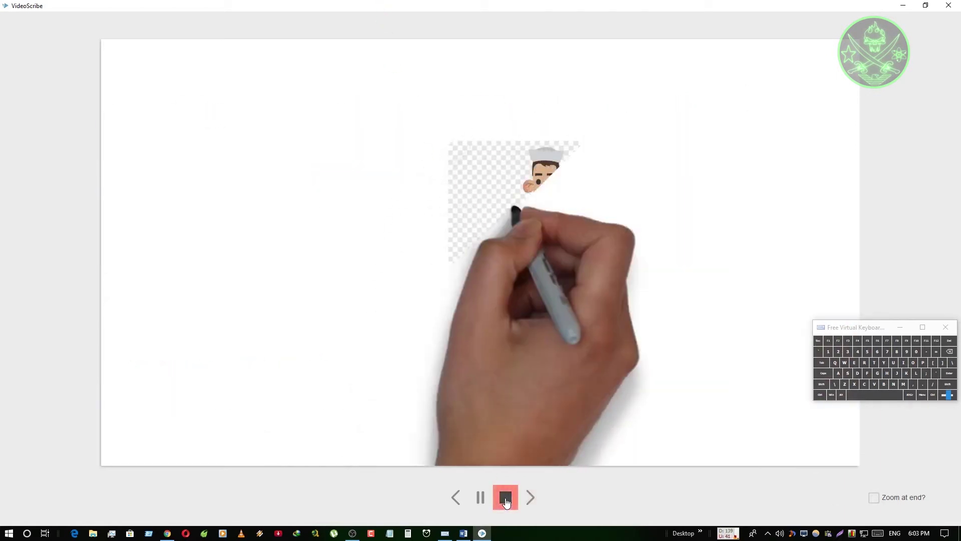
pyautogui.click(505, 501)
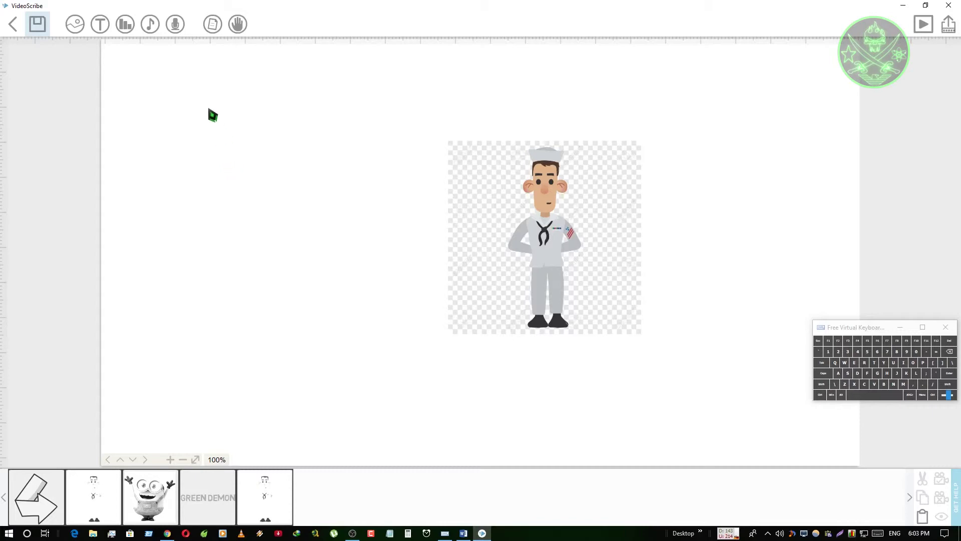
# Try the dark grey textured paper and the light speckled paper as the canvas background.
pyautogui.click(212, 31)
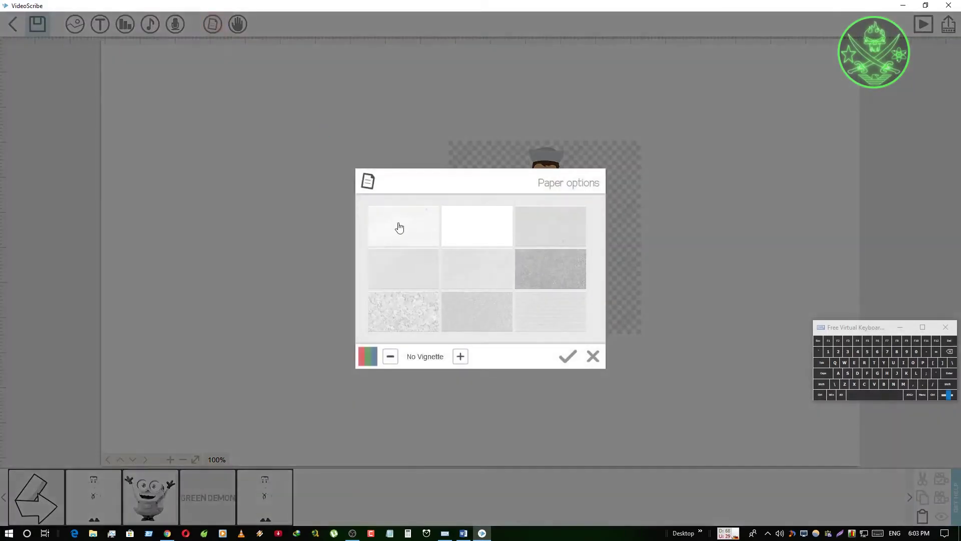
pyautogui.click(535, 271)
pyautogui.click(205, 29)
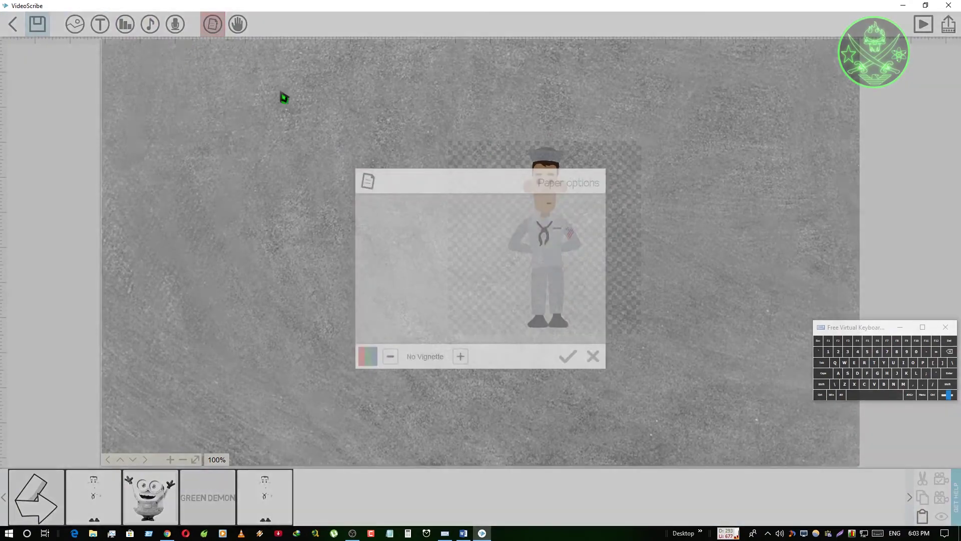
pyautogui.click(409, 311)
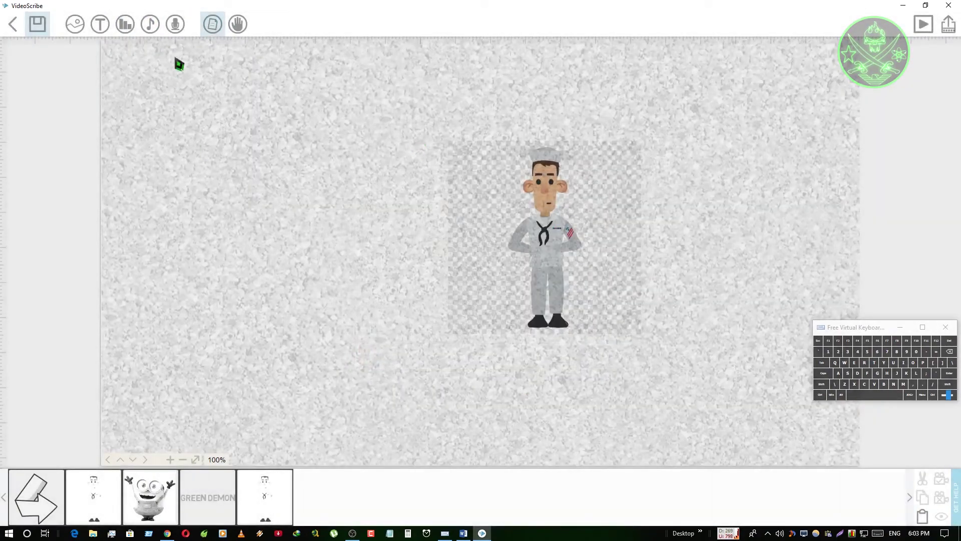
# Try a dark red colour for the paper background.
pyautogui.click(212, 24)
pyautogui.click(373, 364)
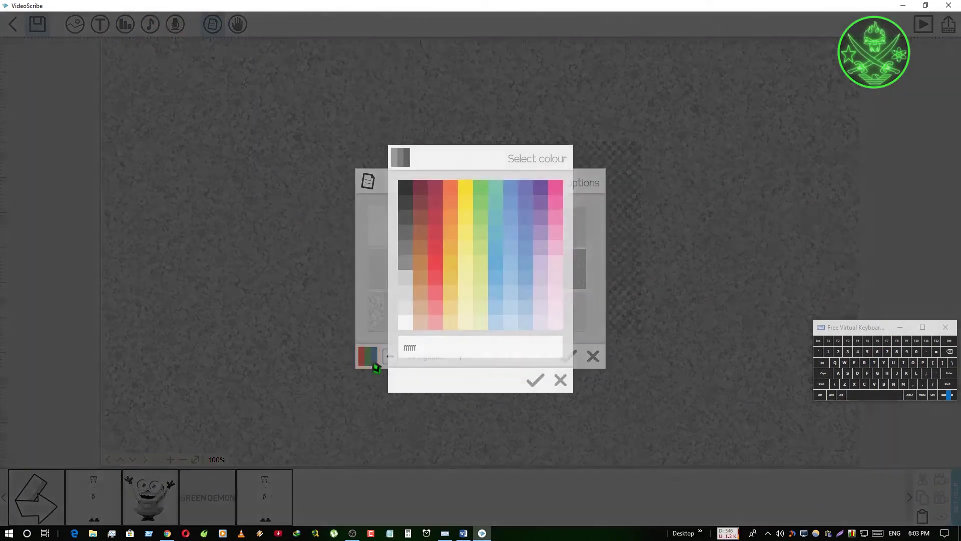
pyautogui.click(440, 201)
pyautogui.click(535, 380)
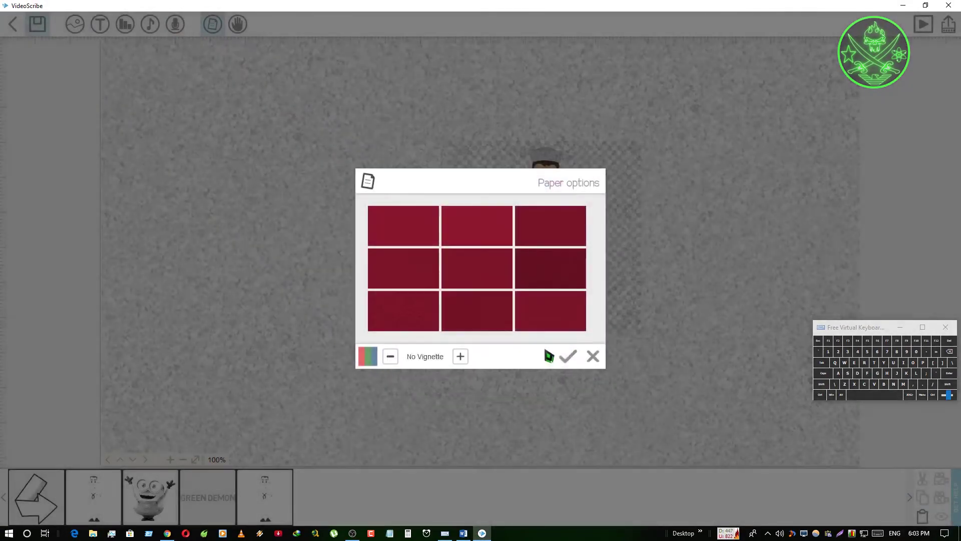
pyautogui.click(560, 360)
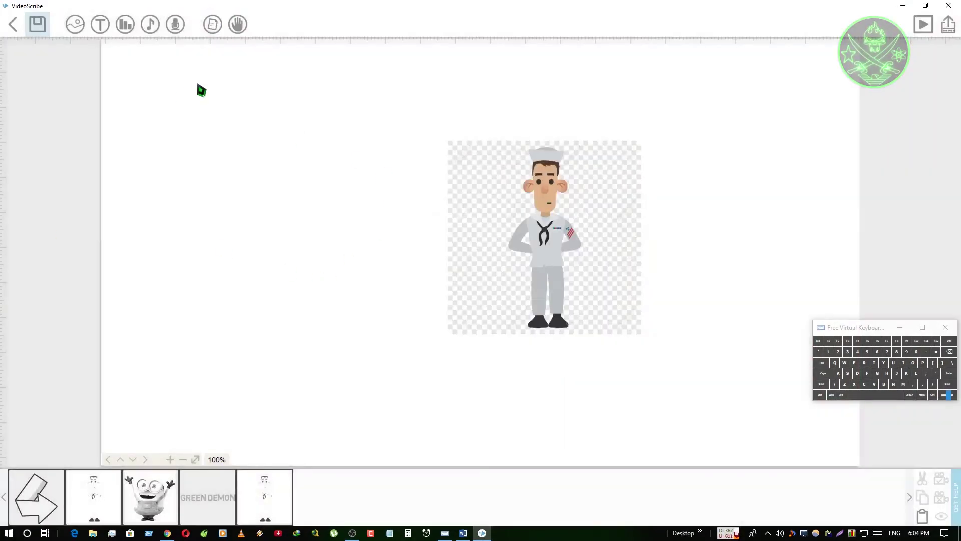
# Look over the layout of all elements across the whole canvas at 22% zoom.
pyautogui.scroll(-5, 436, 235)
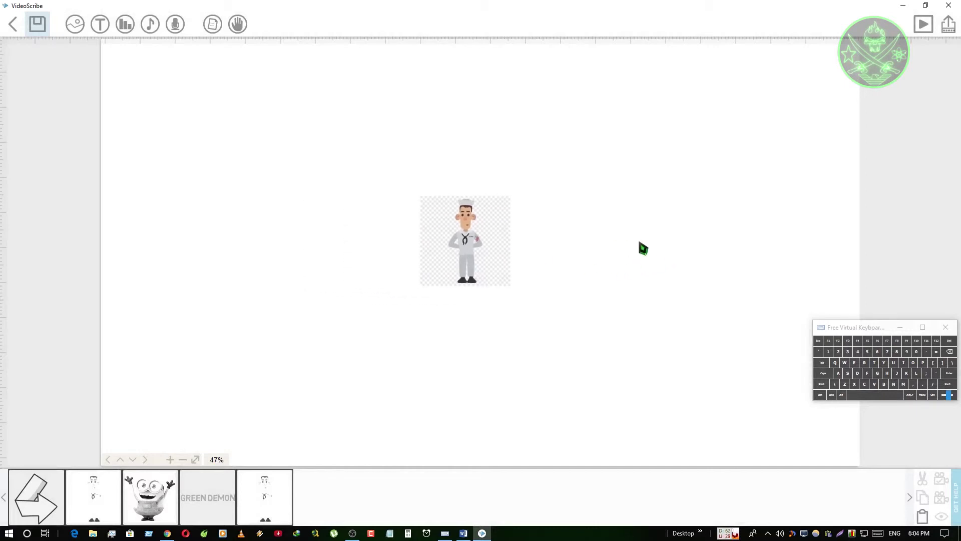
pyautogui.scroll(-2, 521, 248)
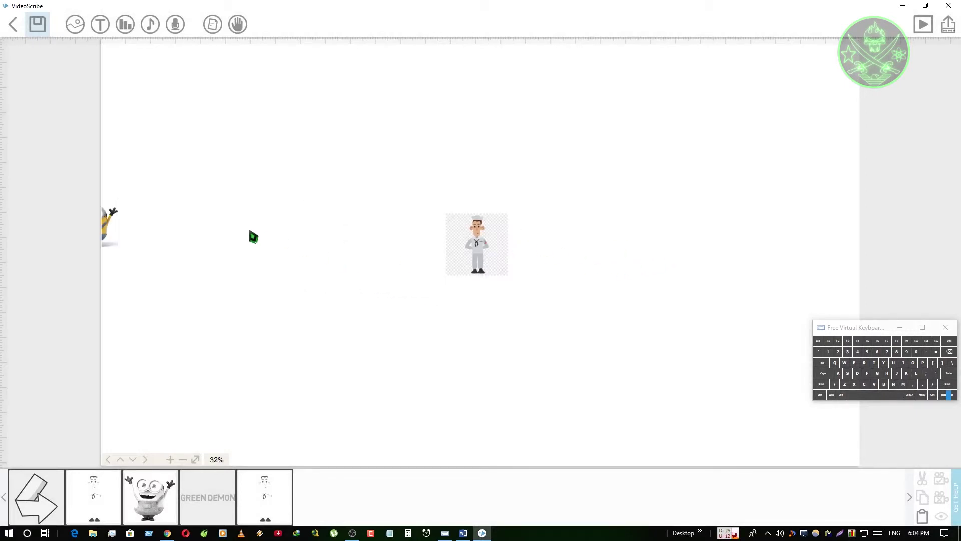
pyautogui.scroll(-1, 253, 236)
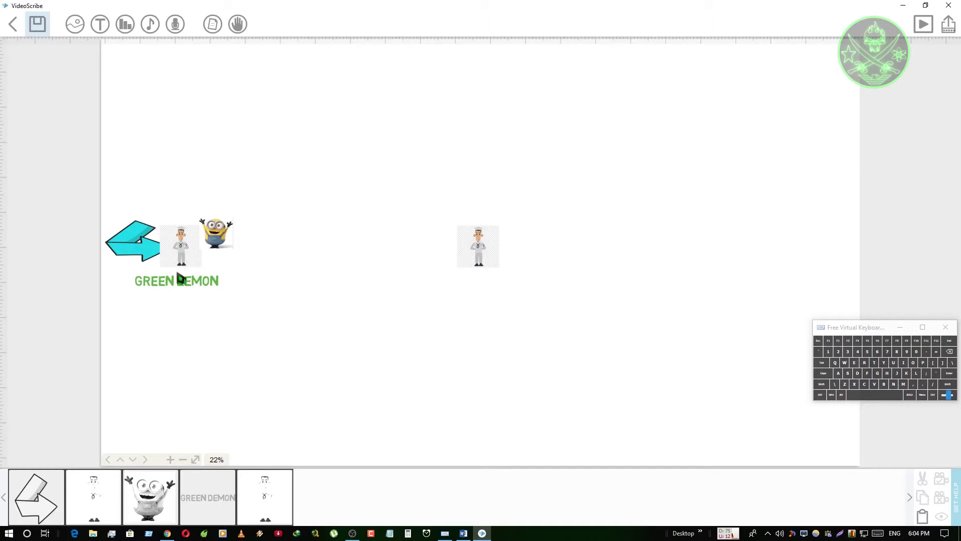
pyautogui.moveTo(616, 320); pyautogui.dragTo(715, 296)
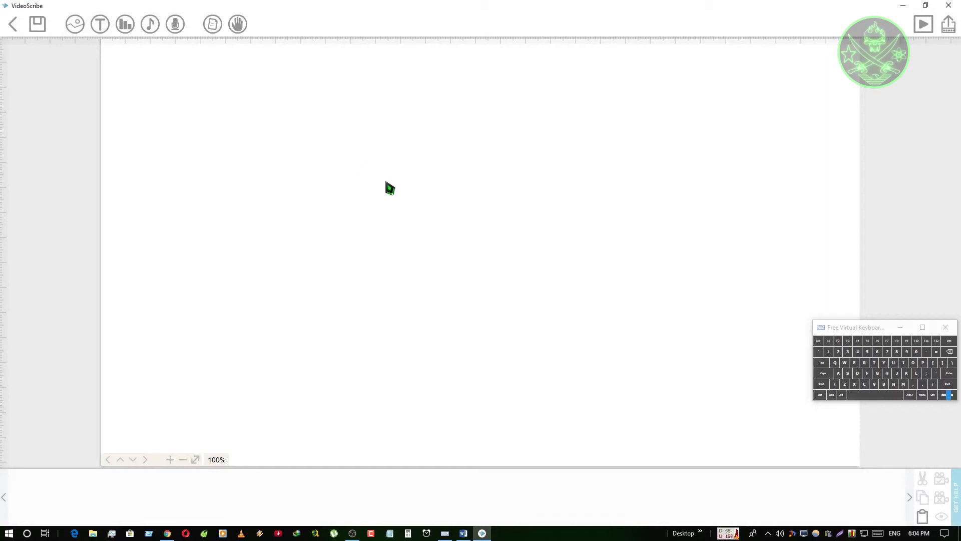
# Import the SADHINOTA MP3 file as the voiceover of the new blank project.
pyautogui.click(176, 24)
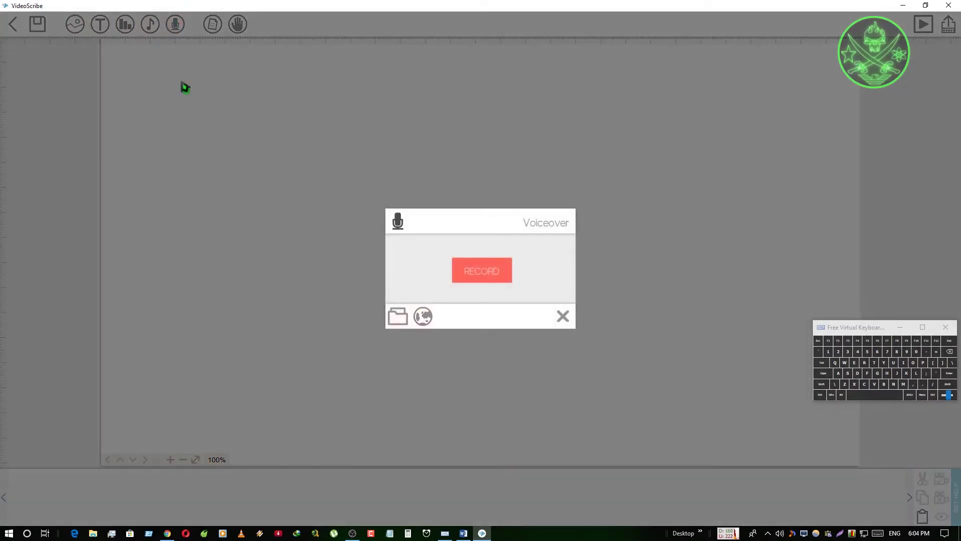
pyautogui.click(397, 316)
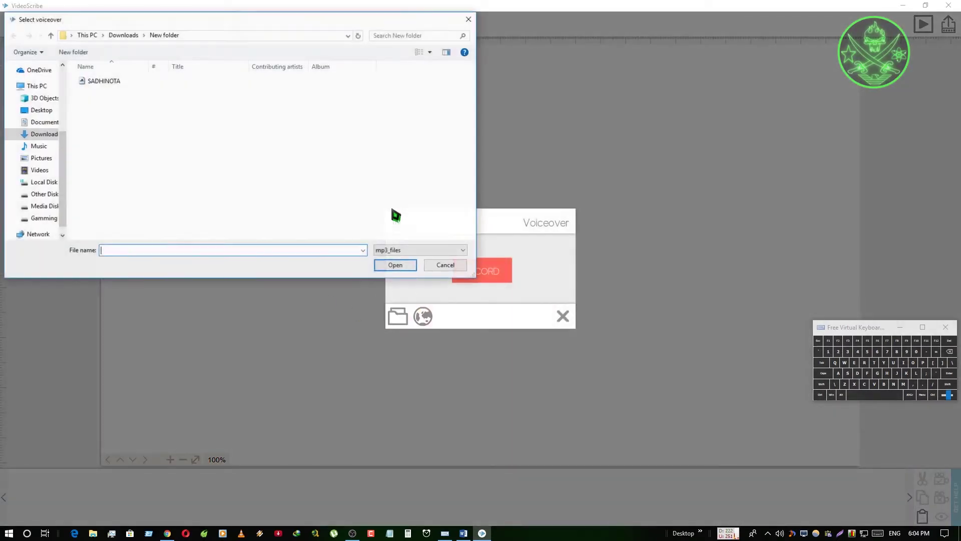
pyautogui.doubleClick(98, 82)
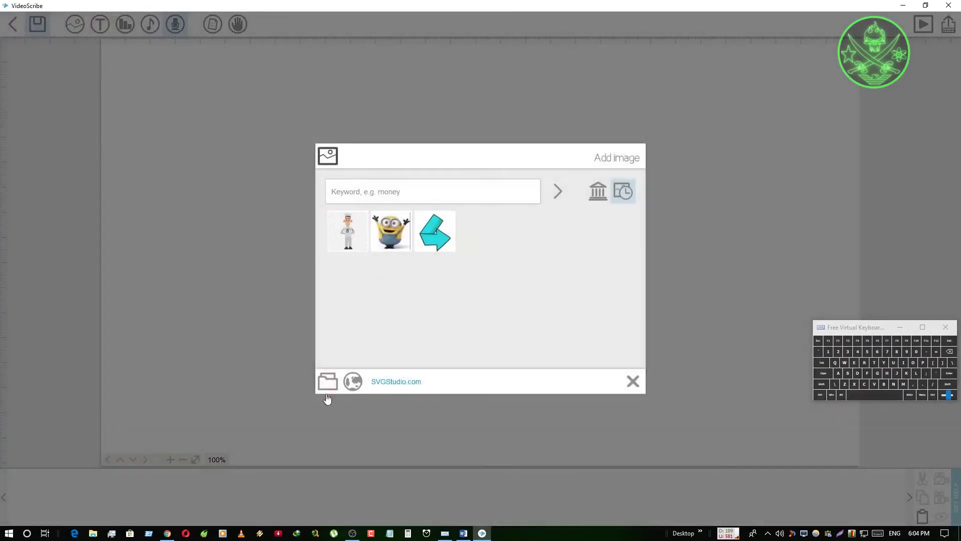
# Import the Screenshot_69 flag image with the Reveal draw style, place it in the canvas's upper-left area and preview it.
pyautogui.click(328, 382)
pyautogui.doubleClick(215, 95)
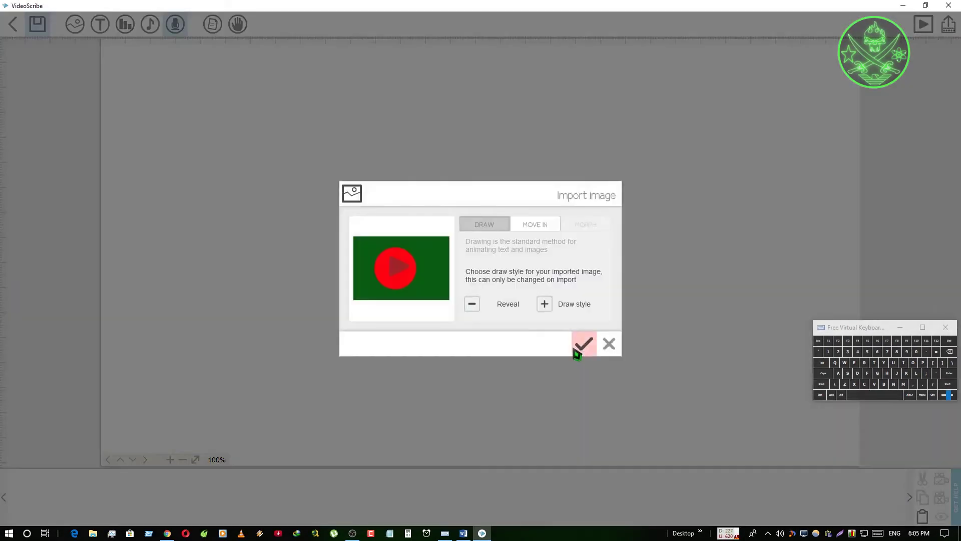
pyautogui.click(576, 344)
pyautogui.moveTo(476, 270); pyautogui.dragTo(226, 152)
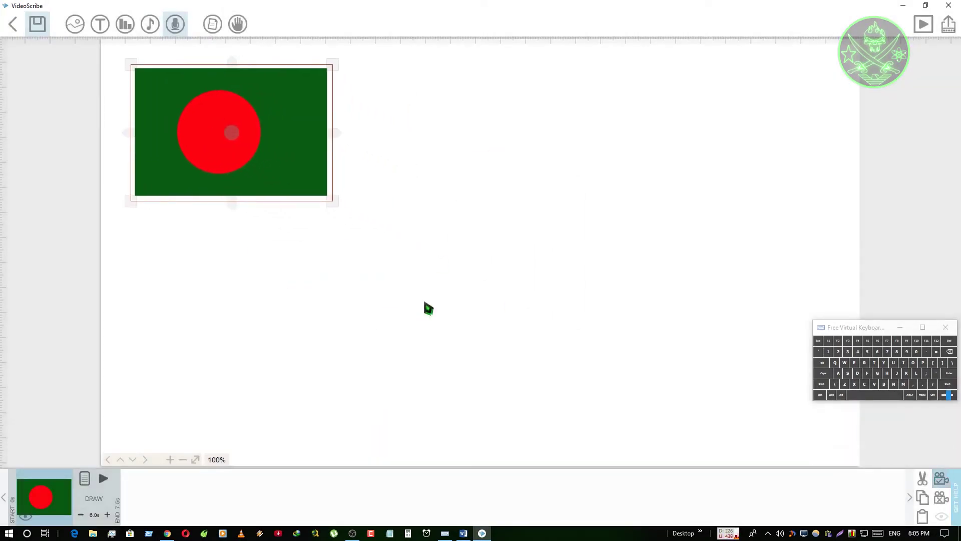
pyautogui.click(103, 479)
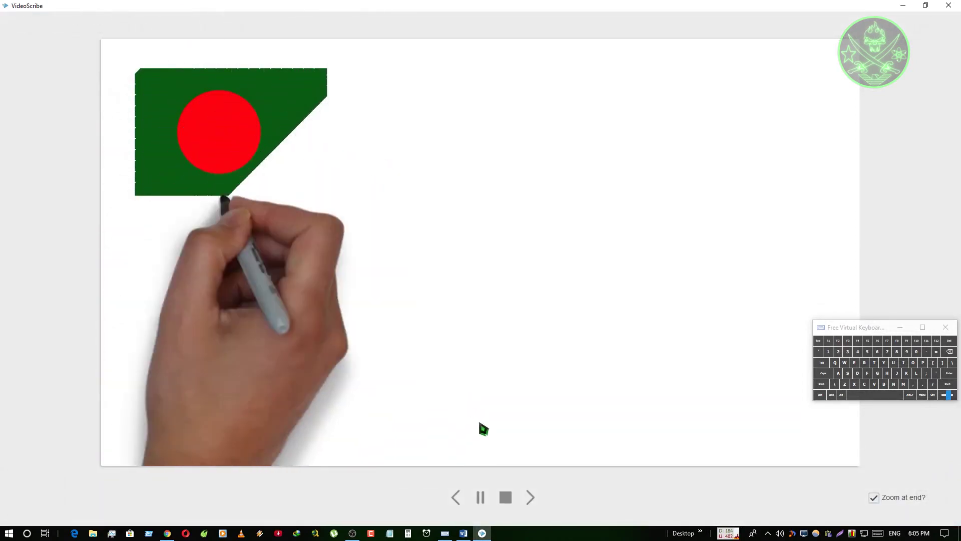
pyautogui.click(505, 497)
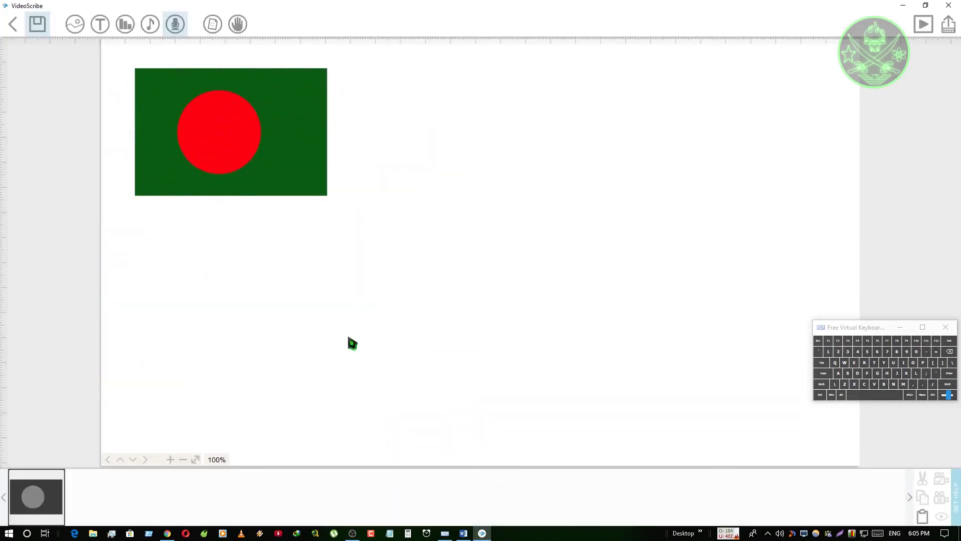
# Set the flag image's animate time to 1.0 s and reduce its transition time by one increment.
pyautogui.click(31, 514)
pyautogui.click(84, 479)
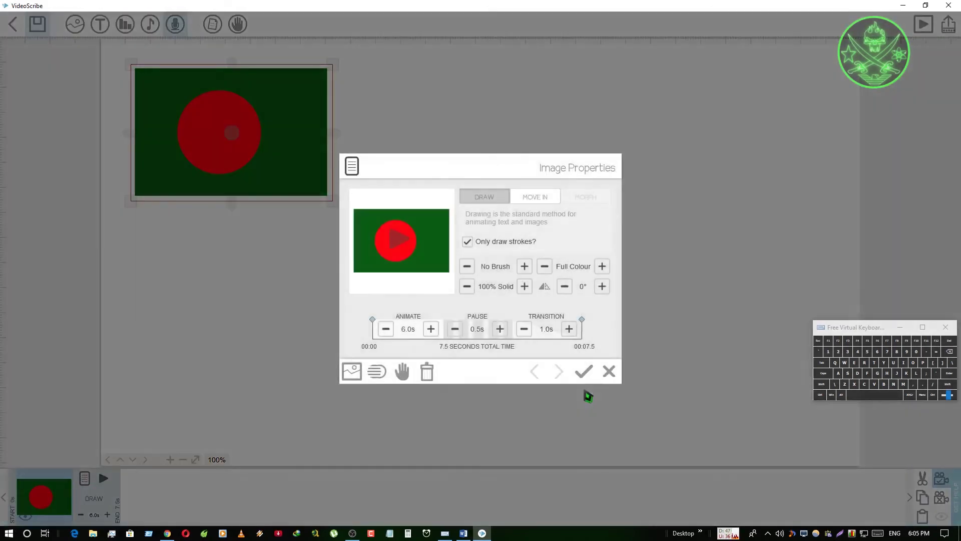
pyautogui.click(386, 329)
pyautogui.click(386, 329)
pyautogui.click(385, 329)
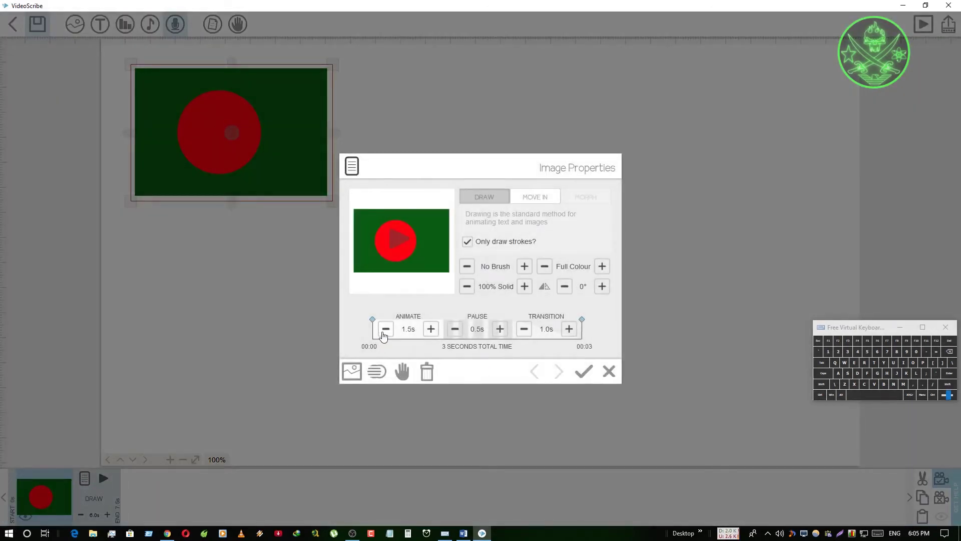
pyautogui.click(386, 330)
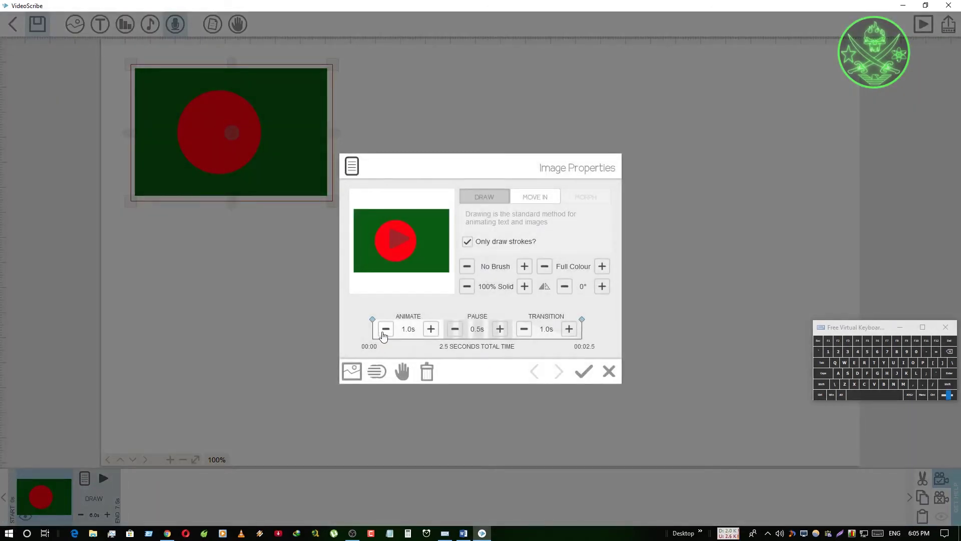
pyautogui.click(524, 329)
pyautogui.click(582, 370)
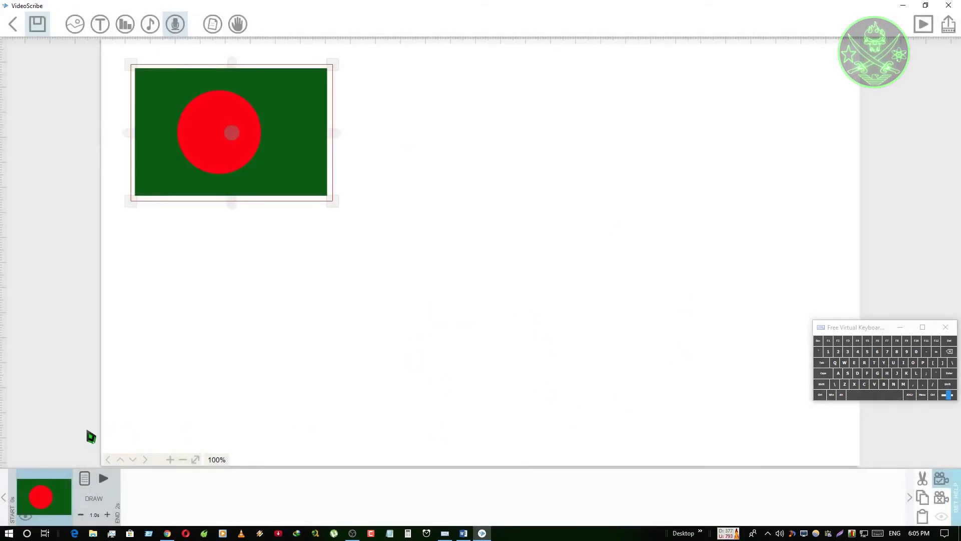
# Preview the shortened flag animation and reposition the flag near the canvas's upper-left corner.
pyautogui.click(103, 478)
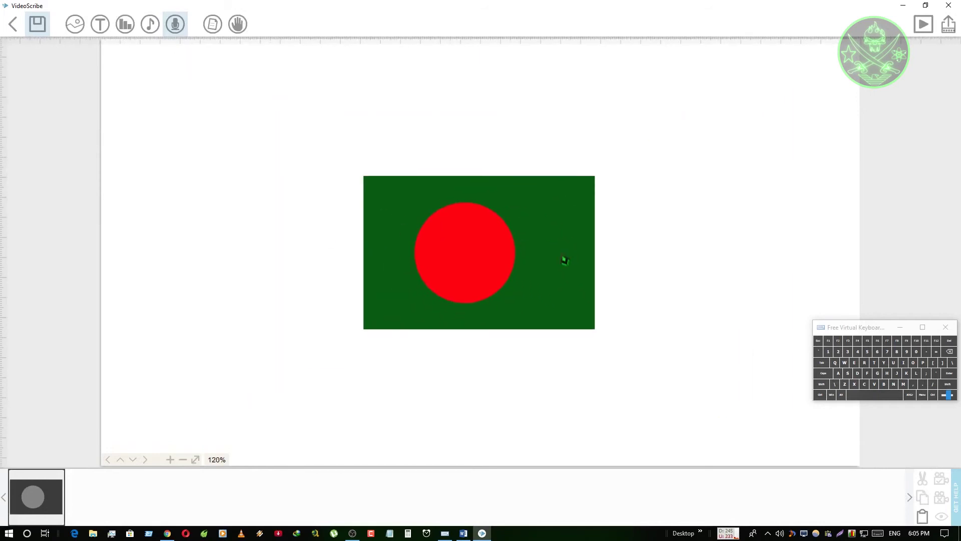
pyautogui.moveTo(504, 271); pyautogui.dragTo(240, 151)
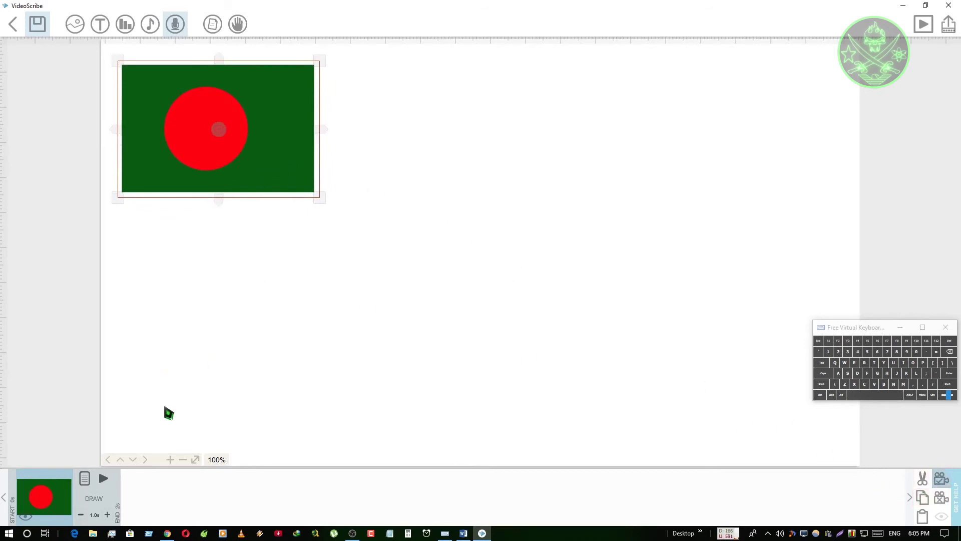
# Preview the flag animation several times and check the flag's image properties without changing them.
pyautogui.click(102, 483)
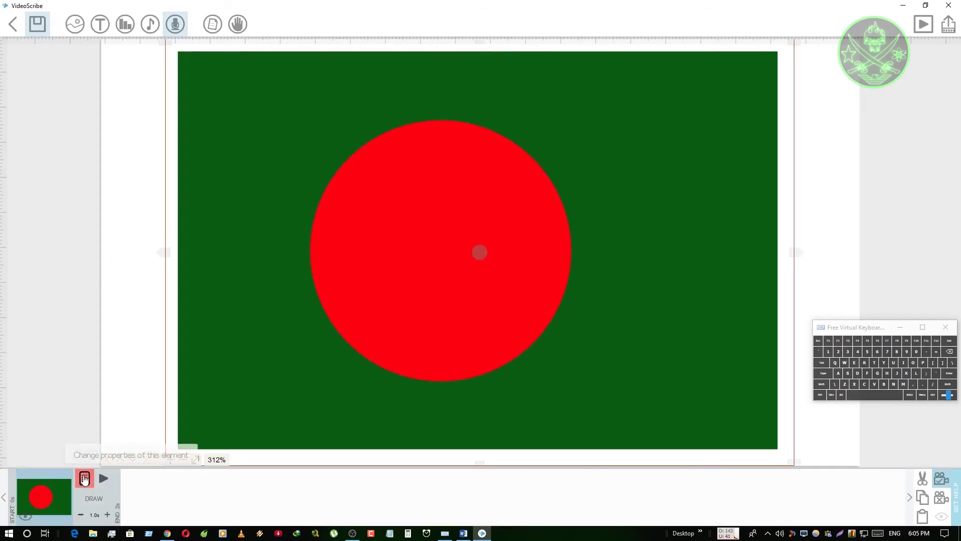
pyautogui.click(85, 478)
pyautogui.click(612, 385)
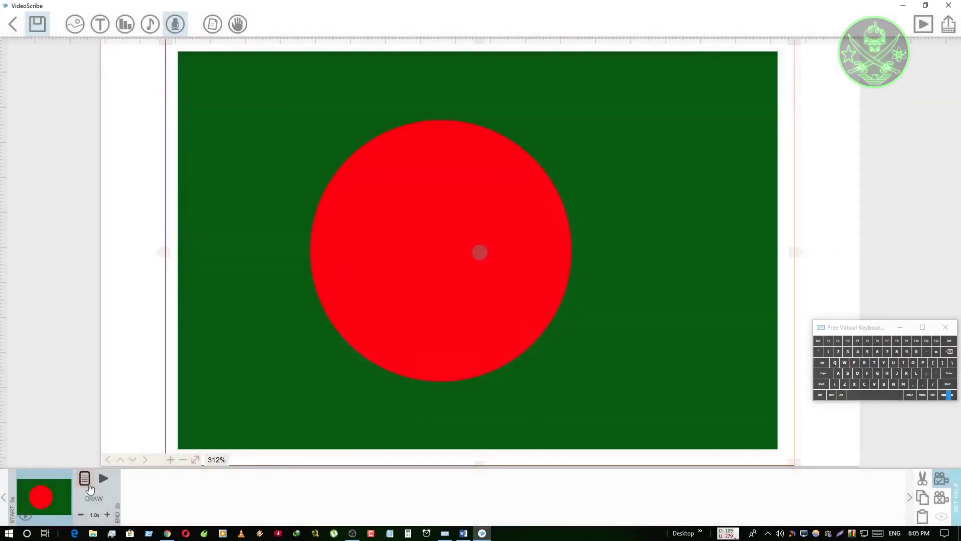
pyautogui.click(104, 478)
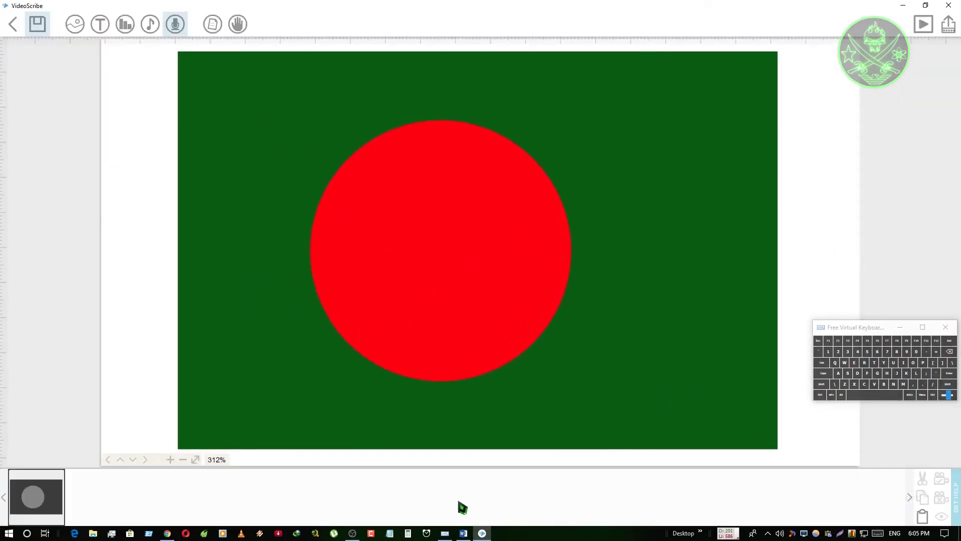
pyautogui.click(107, 476)
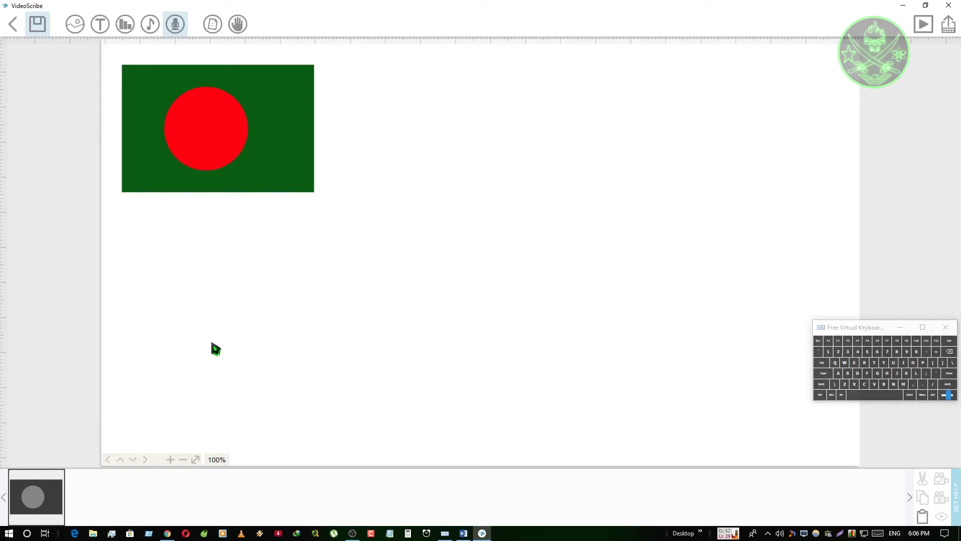
pyautogui.click(75, 24)
pyautogui.click(329, 382)
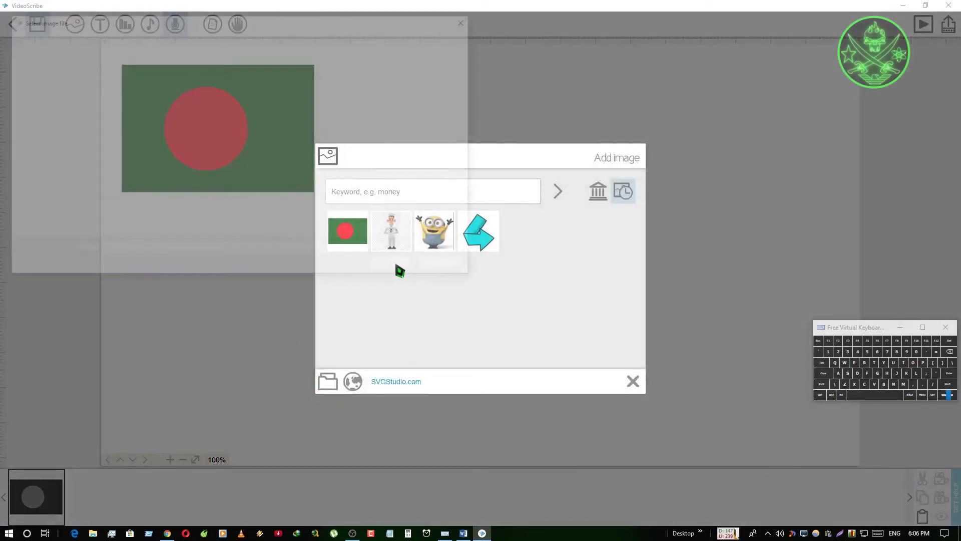
pyautogui.click(445, 266)
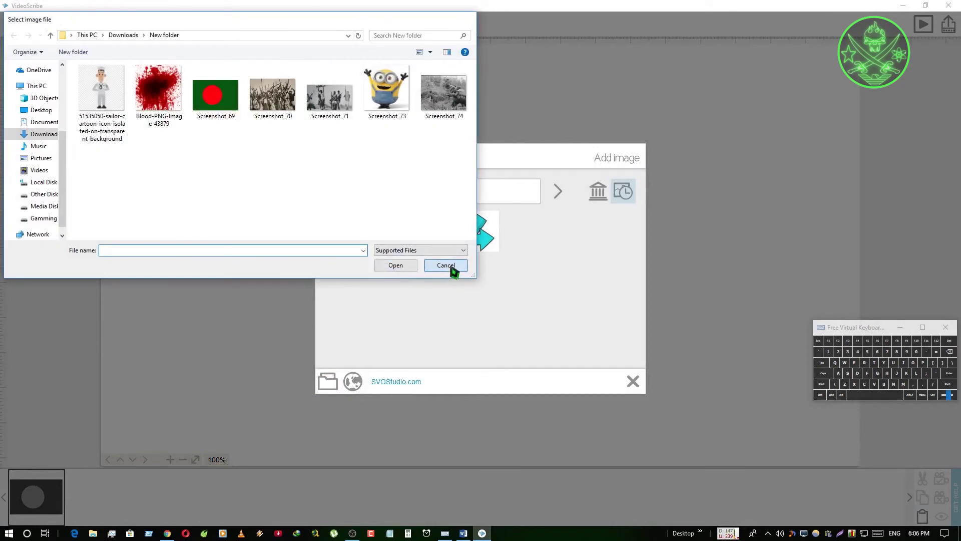
pyautogui.click(632, 381)
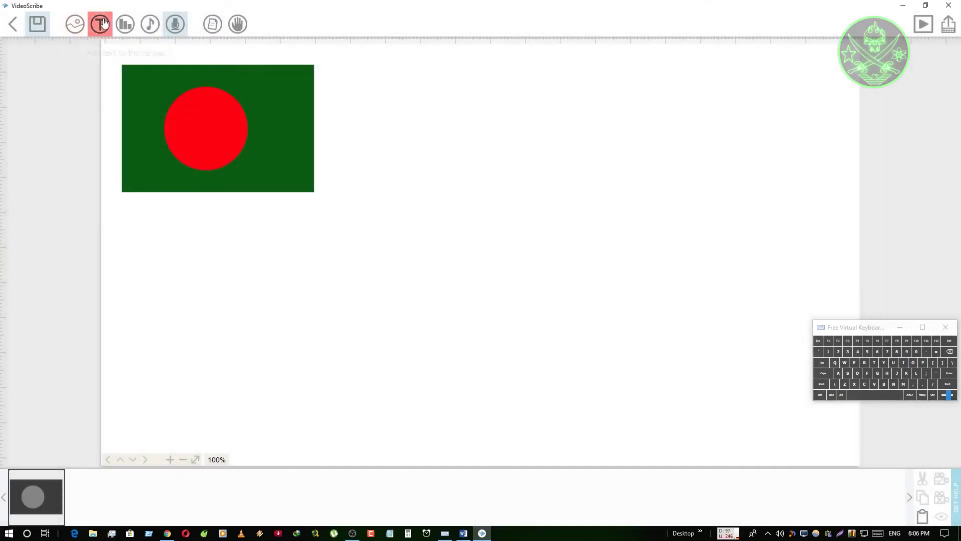
# Add the text 1971 in the BASIC font to the canvas.
pyautogui.click(100, 24)
pyautogui.moveTo(852, 328); pyautogui.dragTo(675, 260)
pyautogui.write('1971')
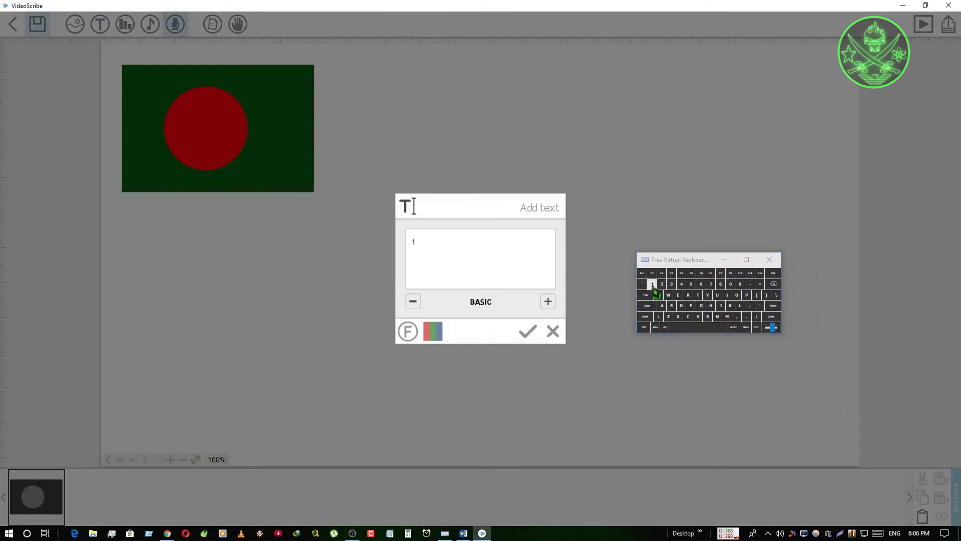
pyautogui.click(528, 331)
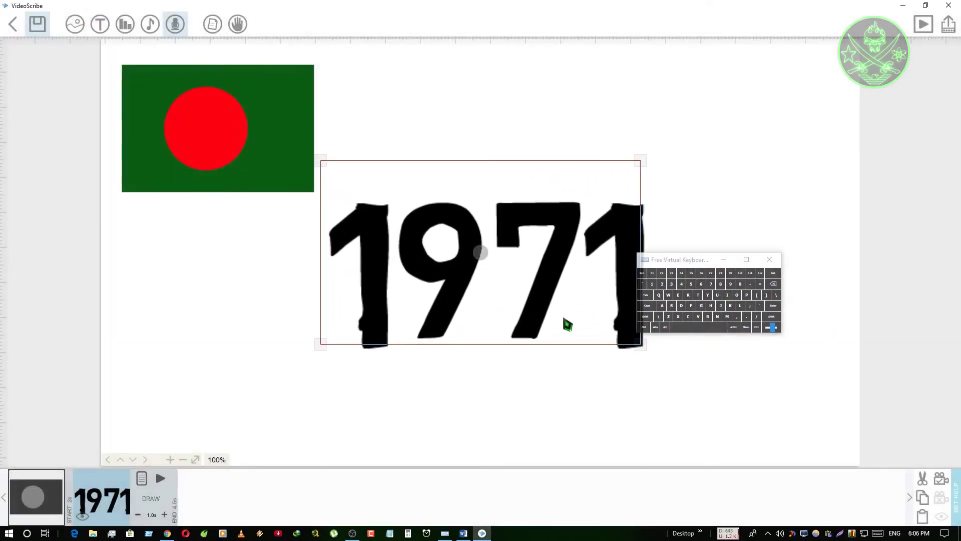
# Move the 1971 text to the canvas's upper right beside the flag, and preview the animation starting from the flag.
pyautogui.moveTo(542, 307); pyautogui.dragTo(827, 376)
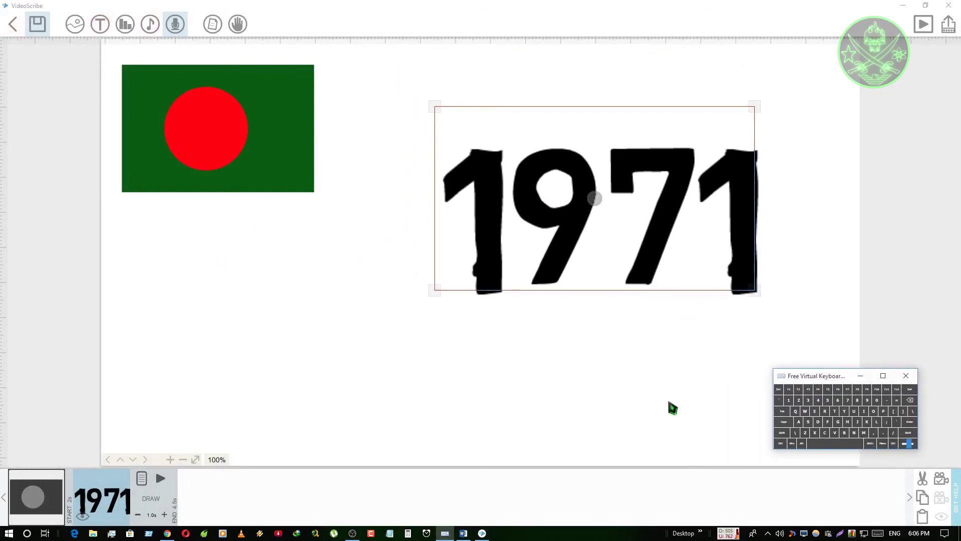
pyautogui.moveTo(479, 217)
pyautogui.mouseDown()
pyautogui.moveTo(461, 198)
pyautogui.moveTo(480, 217)
pyautogui.mouseUp()
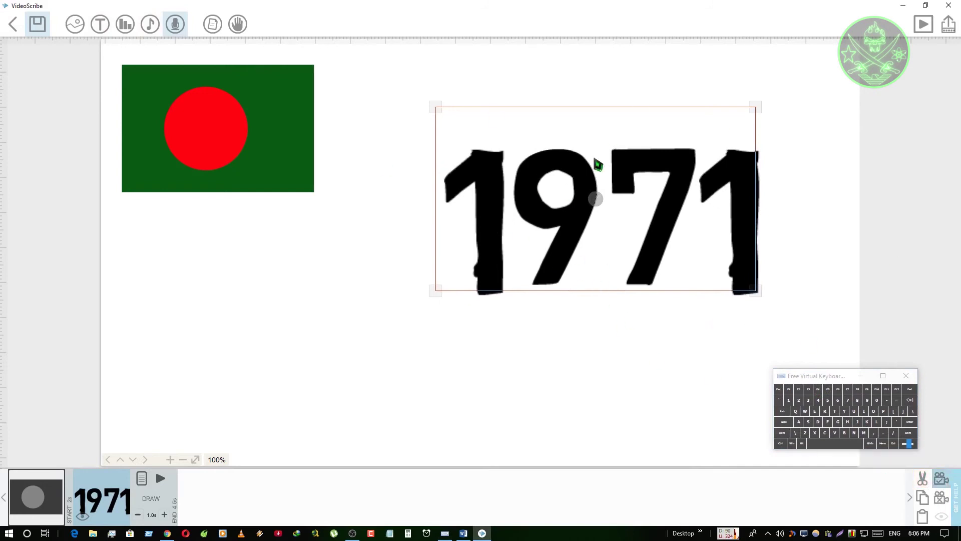
pyautogui.click(45, 493)
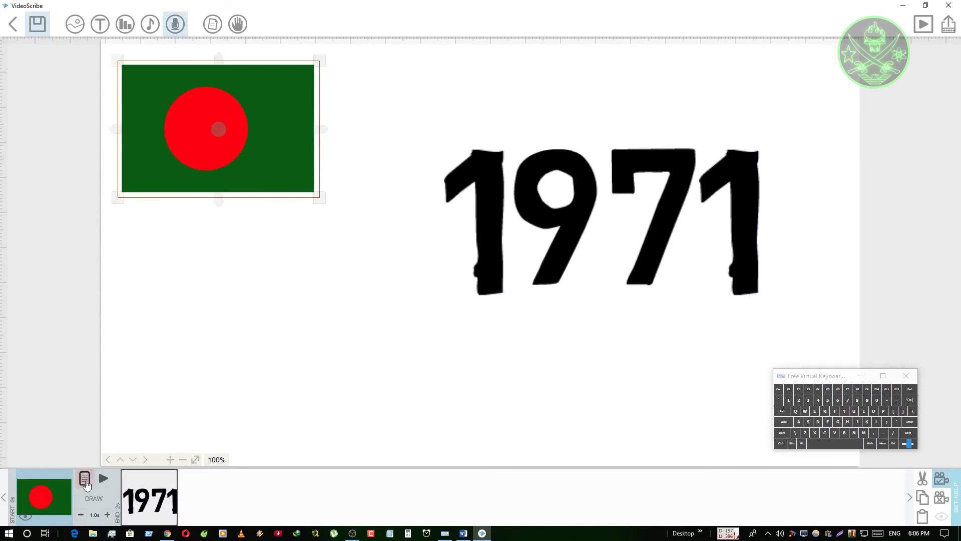
pyautogui.click(101, 479)
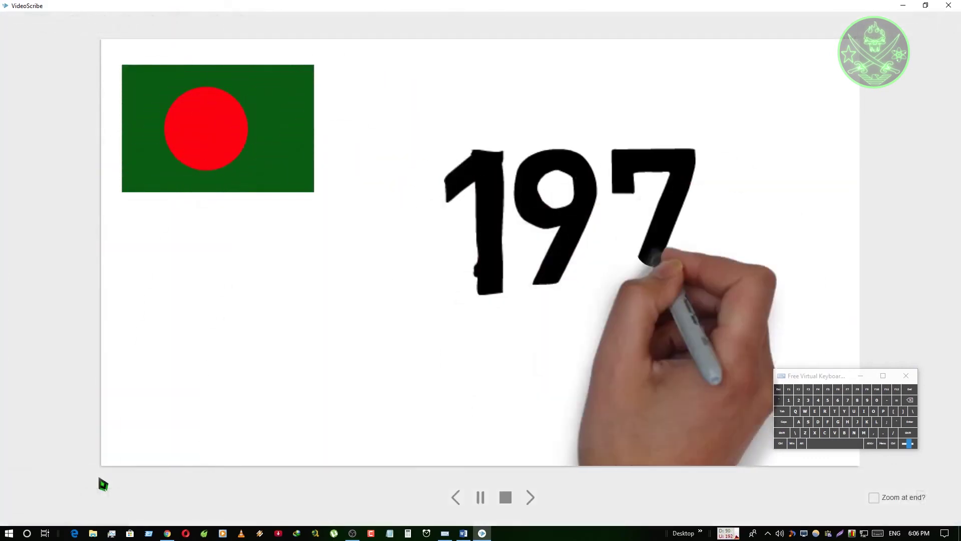
pyautogui.click(506, 497)
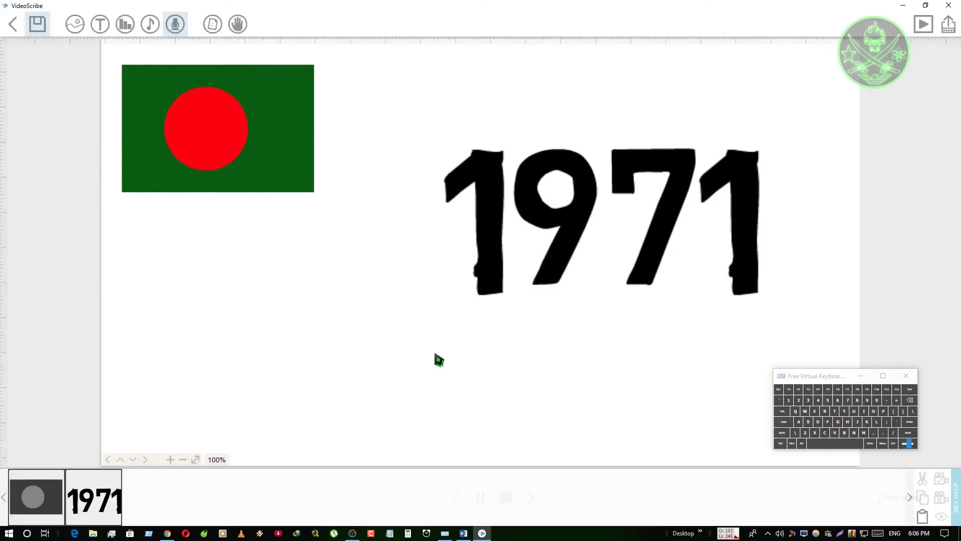
# Set the flag image's animate time to 0.5 s and its pause and transition times to 0.0 s, and preview the result.
pyautogui.click(34, 496)
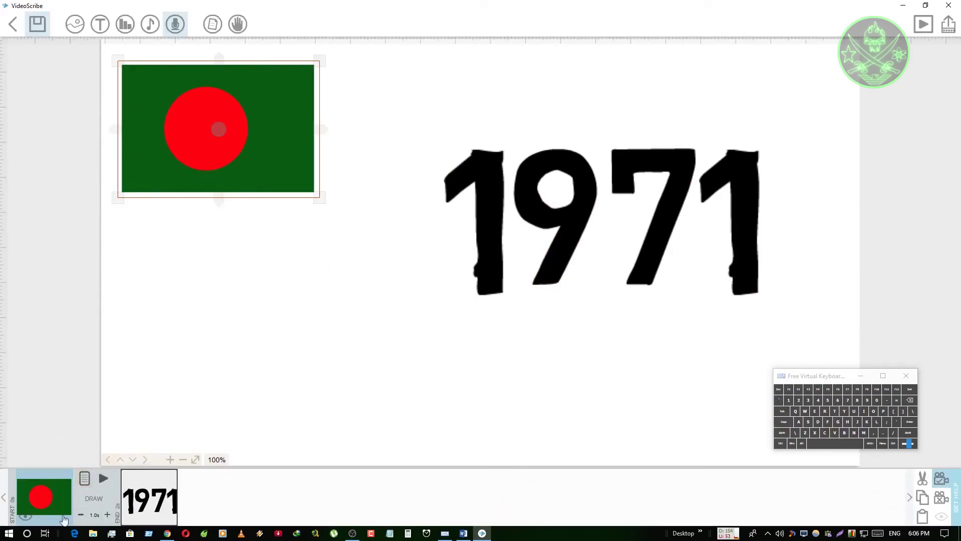
pyautogui.click(85, 478)
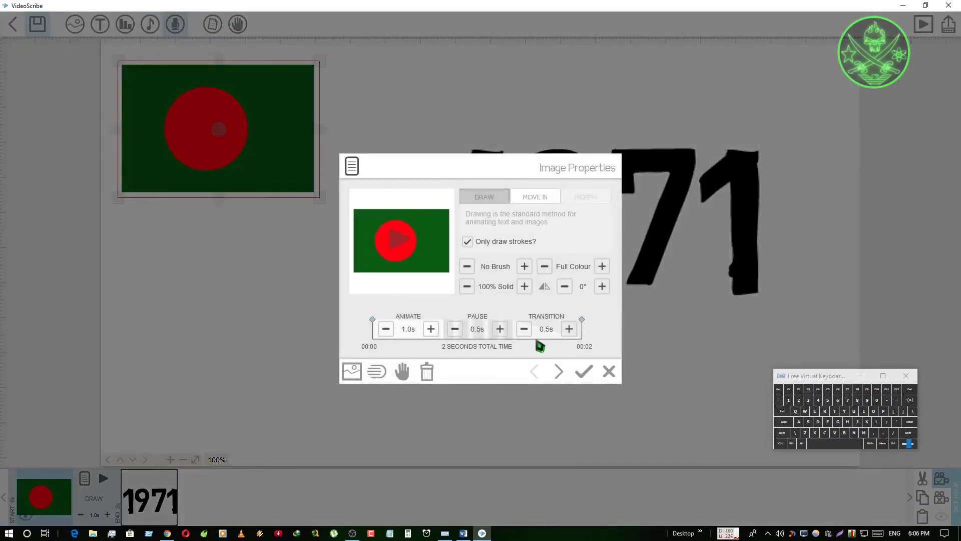
pyautogui.click(386, 329)
pyautogui.click(455, 329)
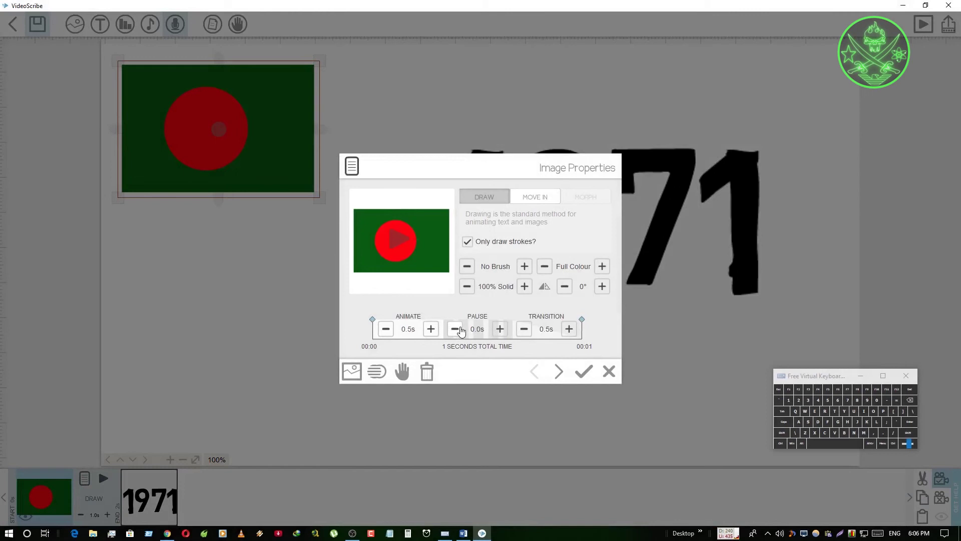
pyautogui.click(524, 329)
pyautogui.click(584, 371)
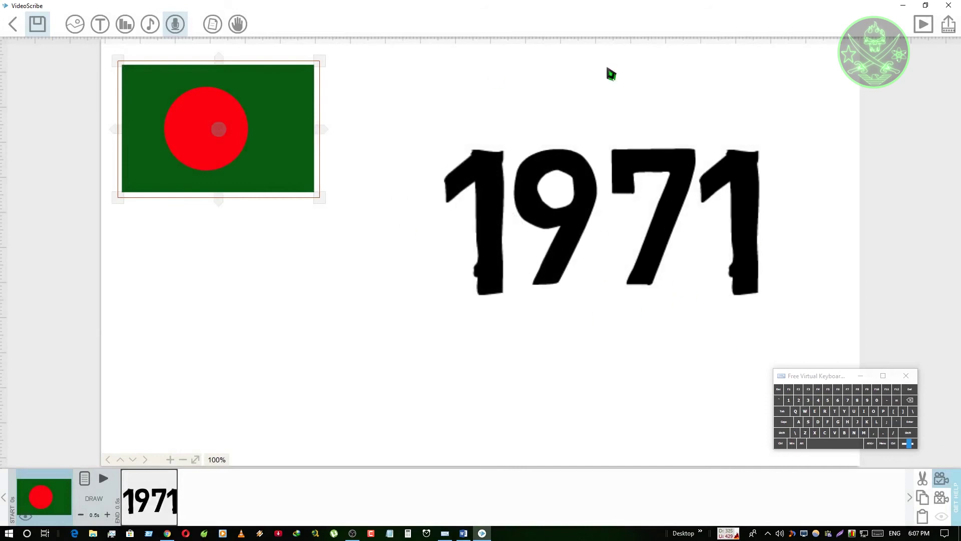
pyautogui.click(103, 479)
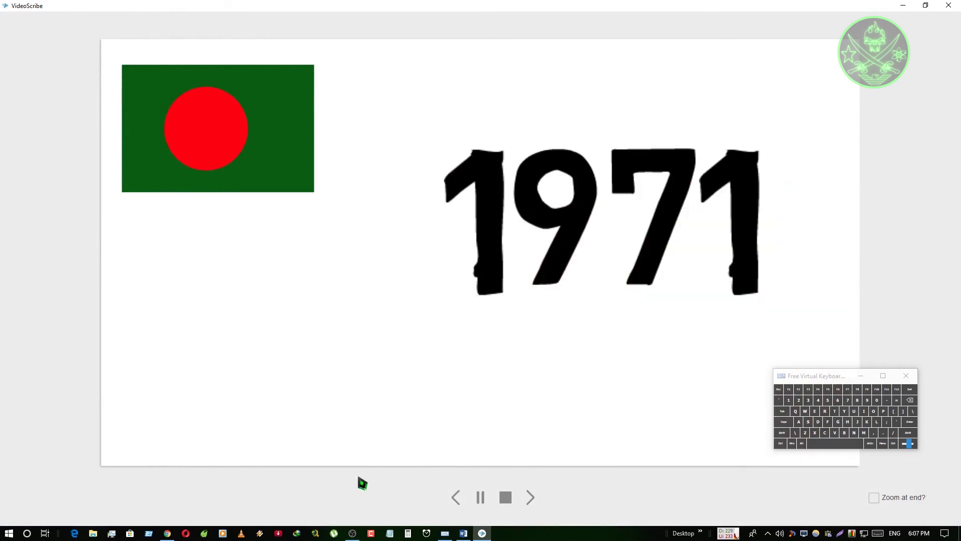
pyautogui.click(532, 495)
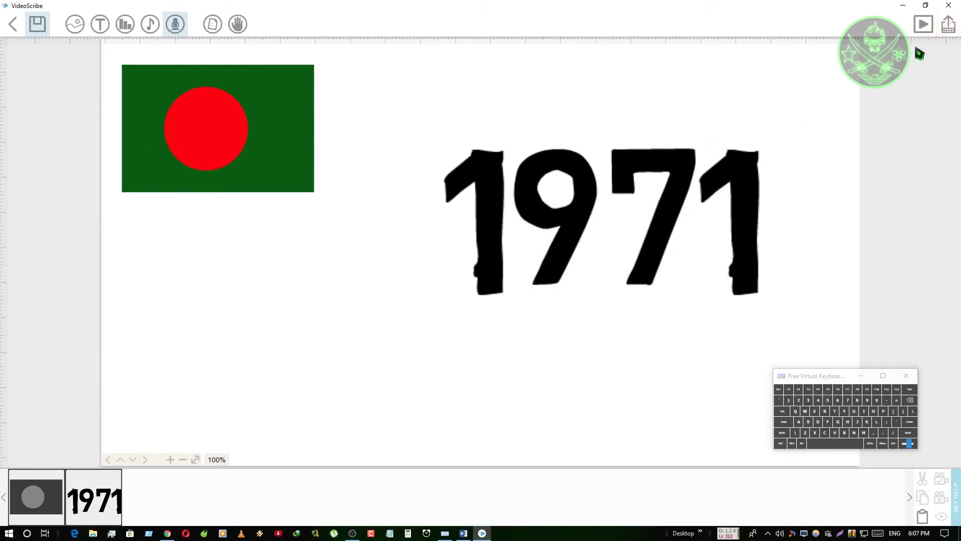
# Export the scribe to the Desktop as an AVI video file at 1080 (Full HD) and 30 frames per second, named (untitled).
pyautogui.click(948, 33)
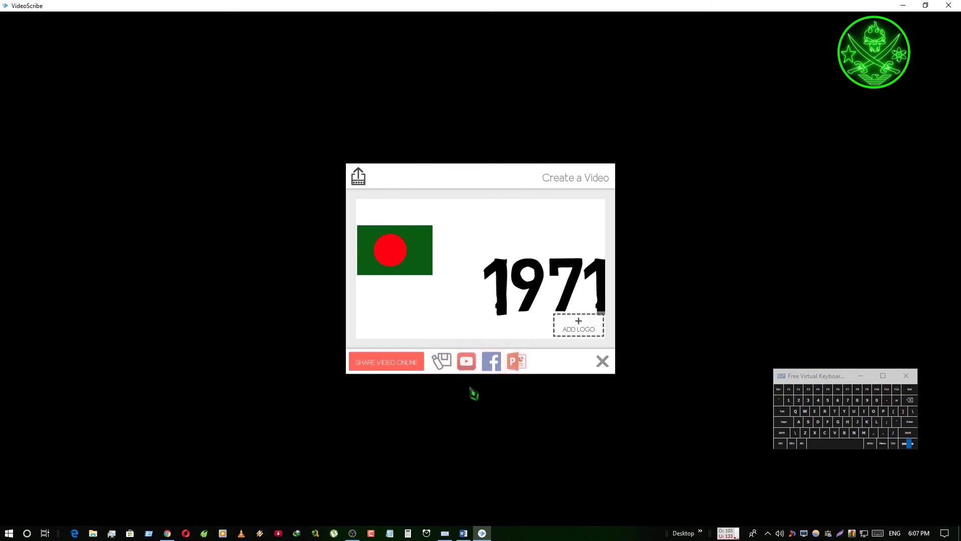
pyautogui.click(440, 361)
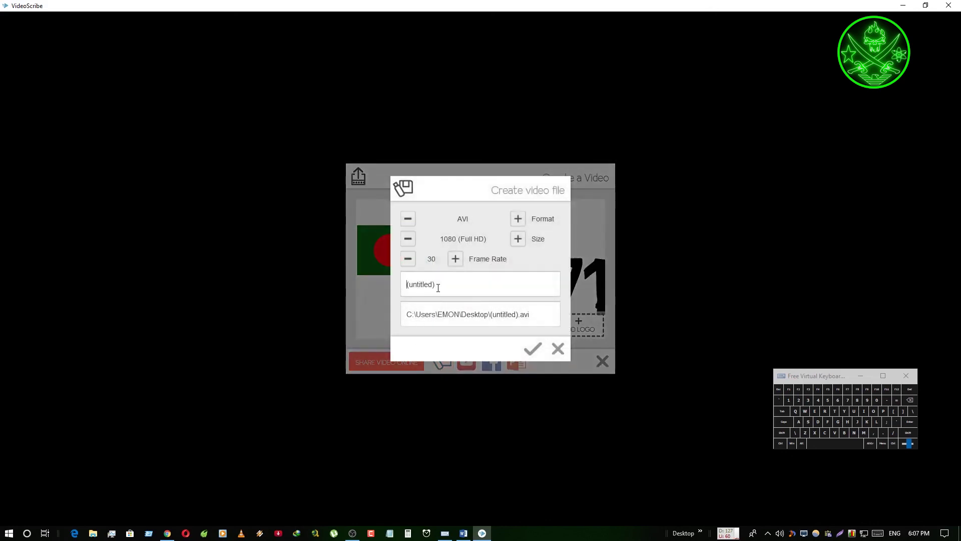
pyautogui.click(445, 285)
pyautogui.click(519, 239)
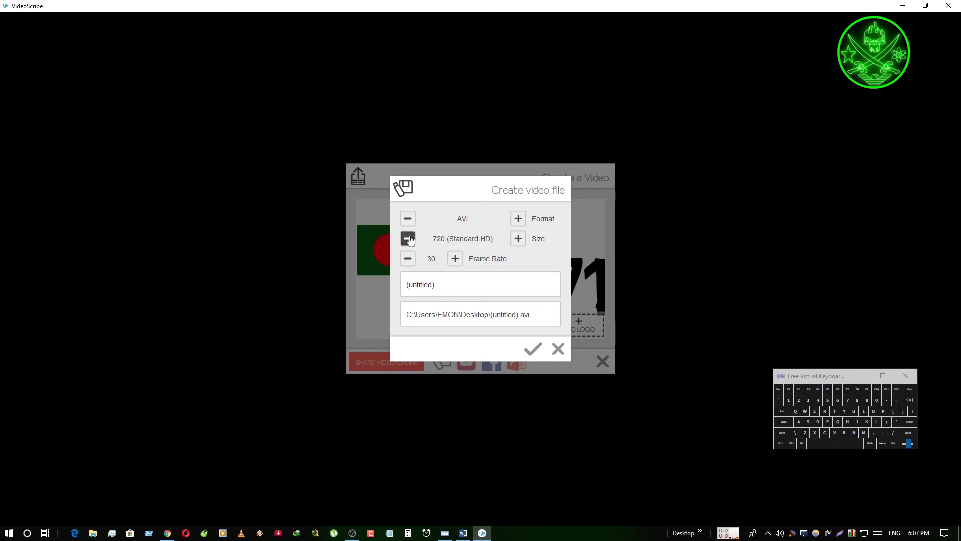
pyautogui.click(520, 243)
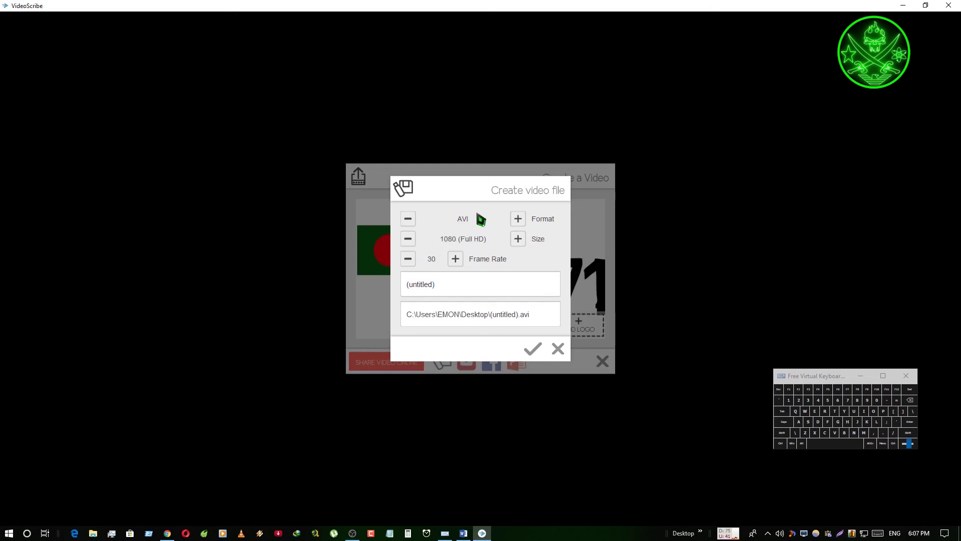
pyautogui.click(517, 221)
pyautogui.click(409, 220)
pyautogui.click(532, 350)
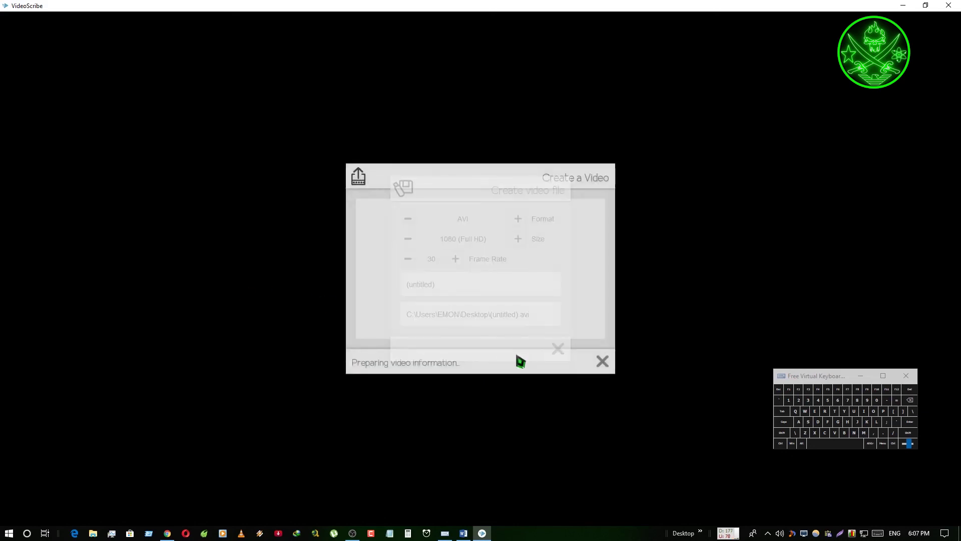